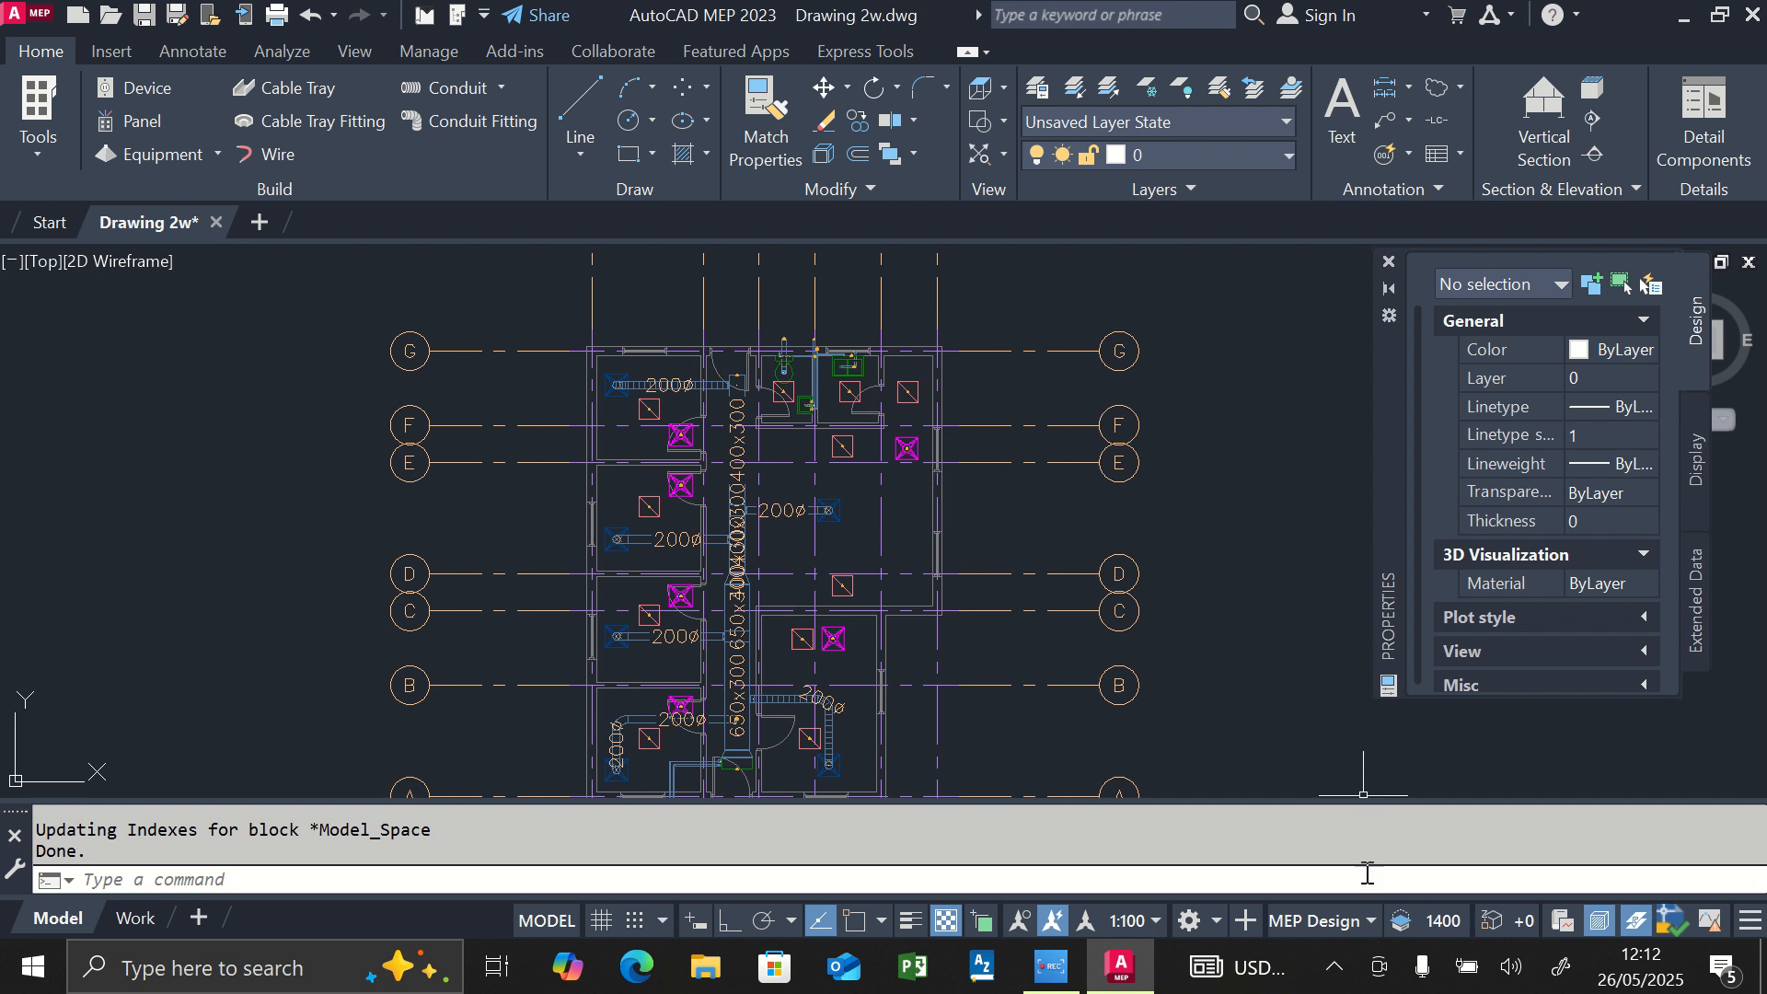
Check the active workspace and open the electrical tool palettes
click(1213, 920)
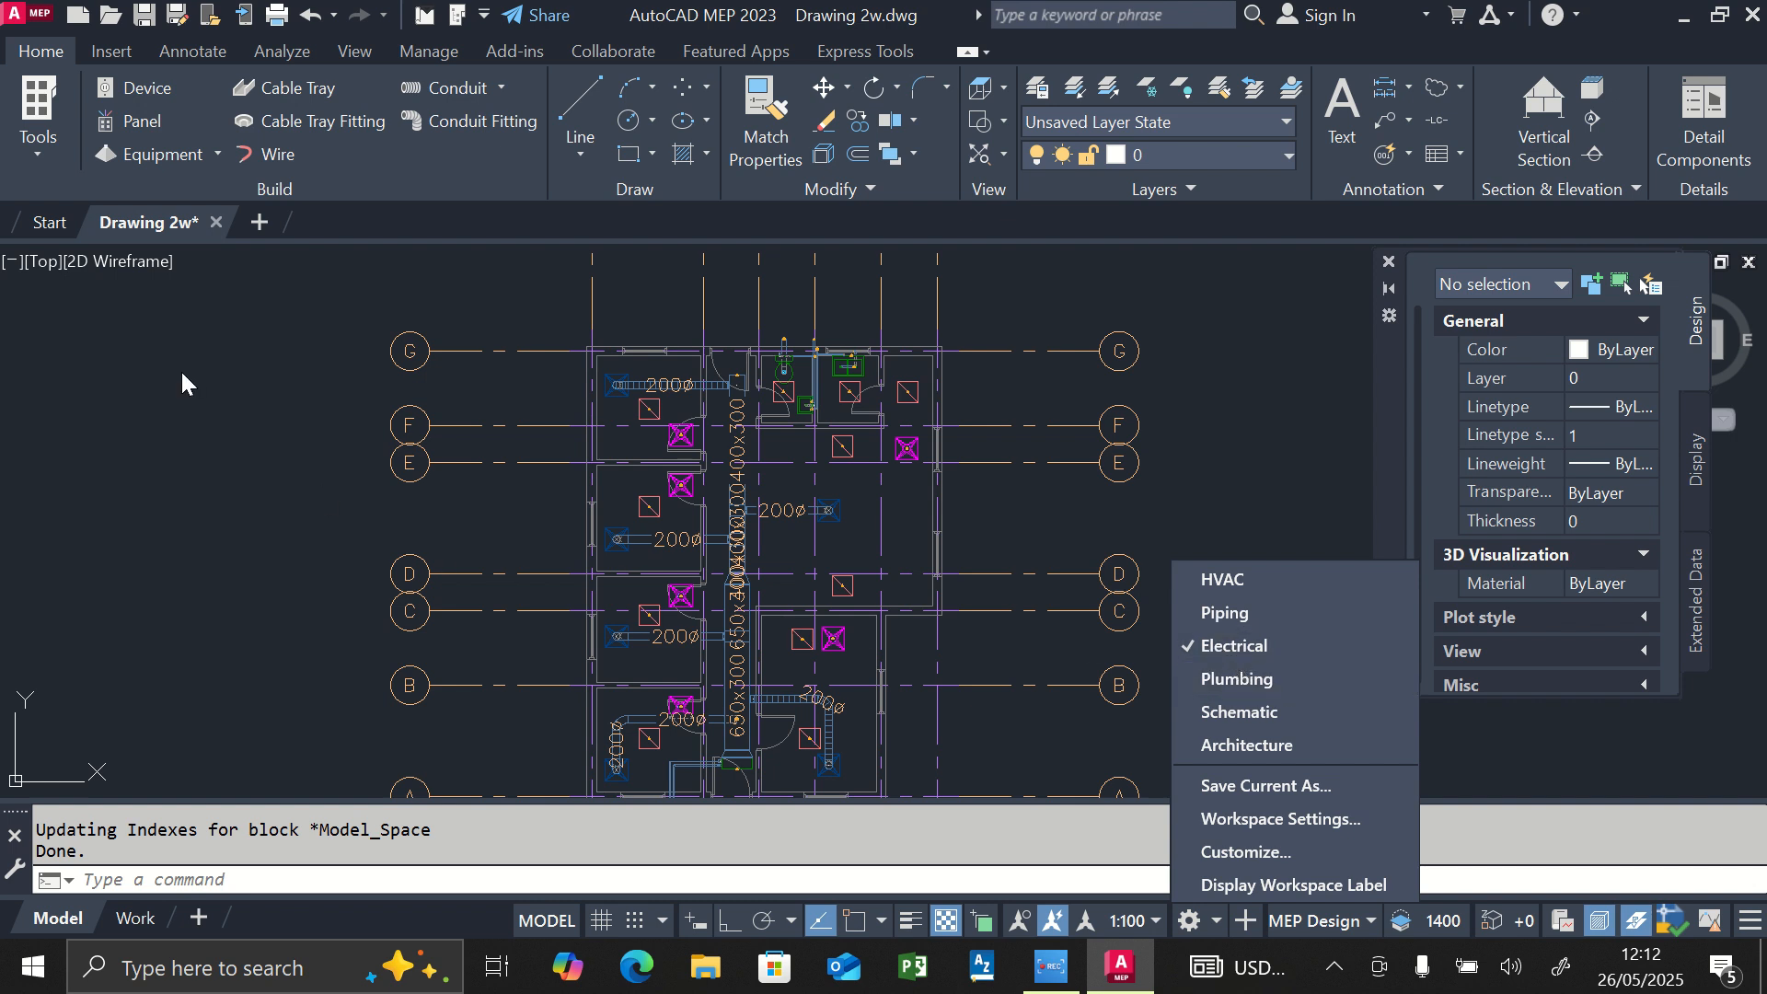
click(47, 109)
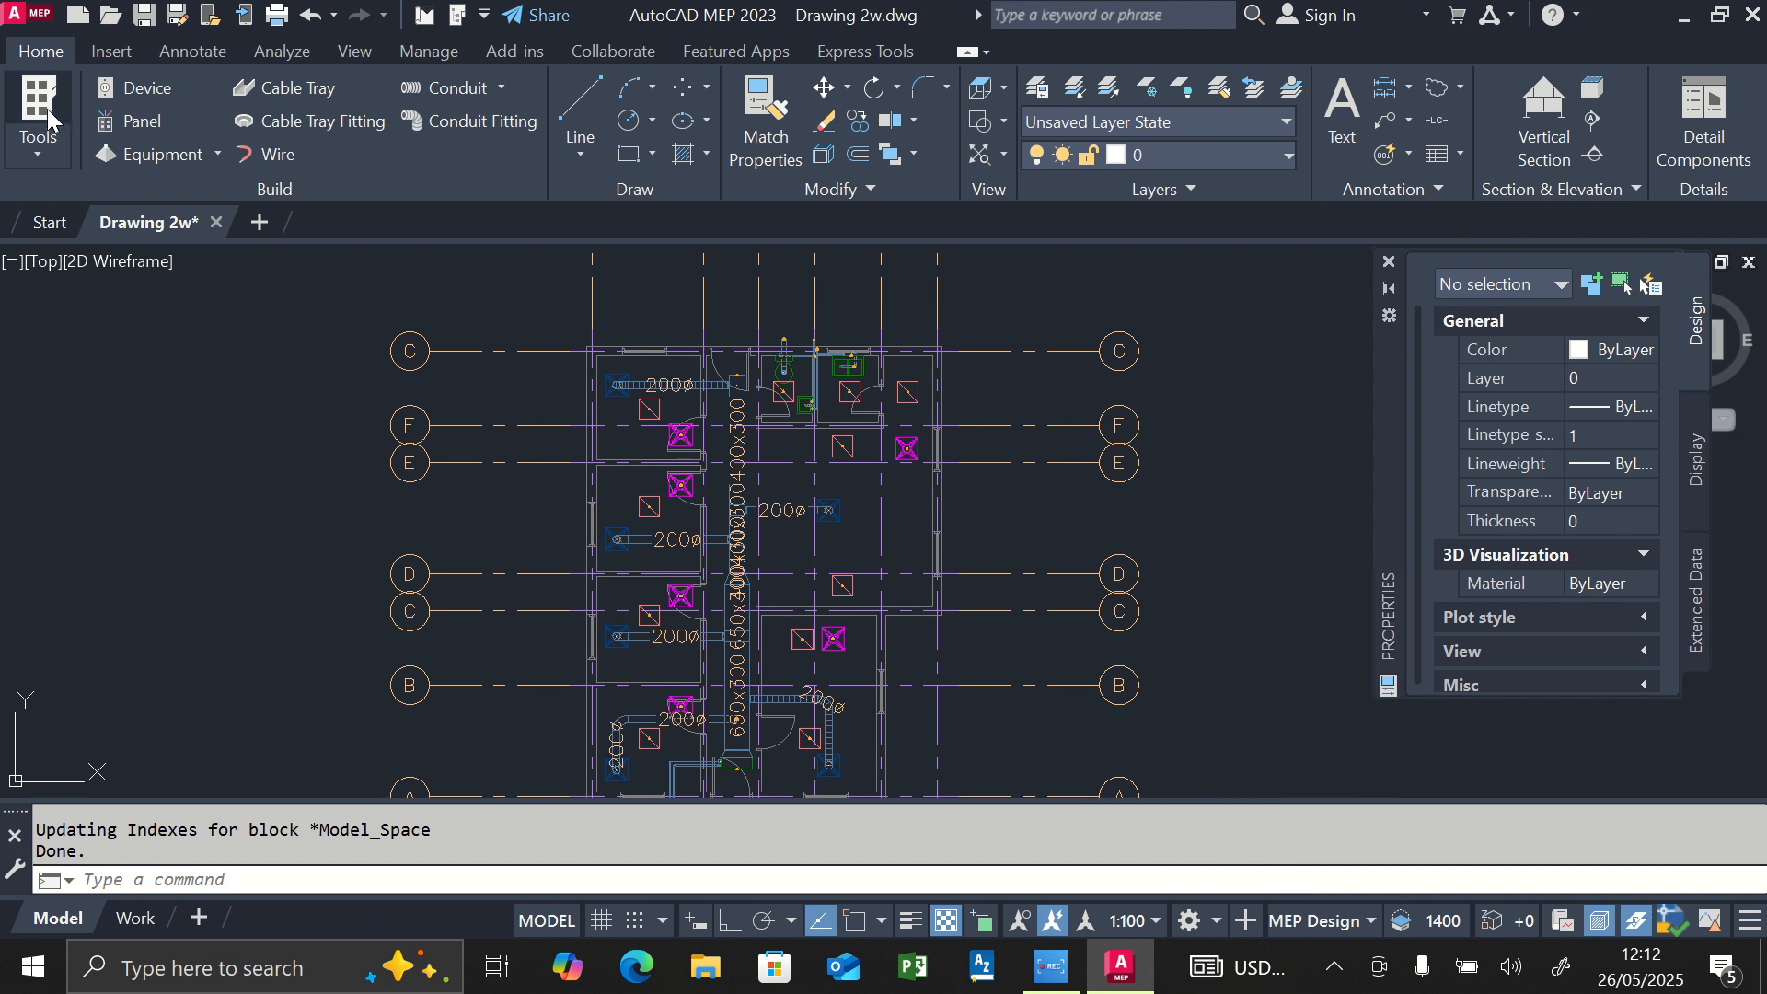
click(47, 109)
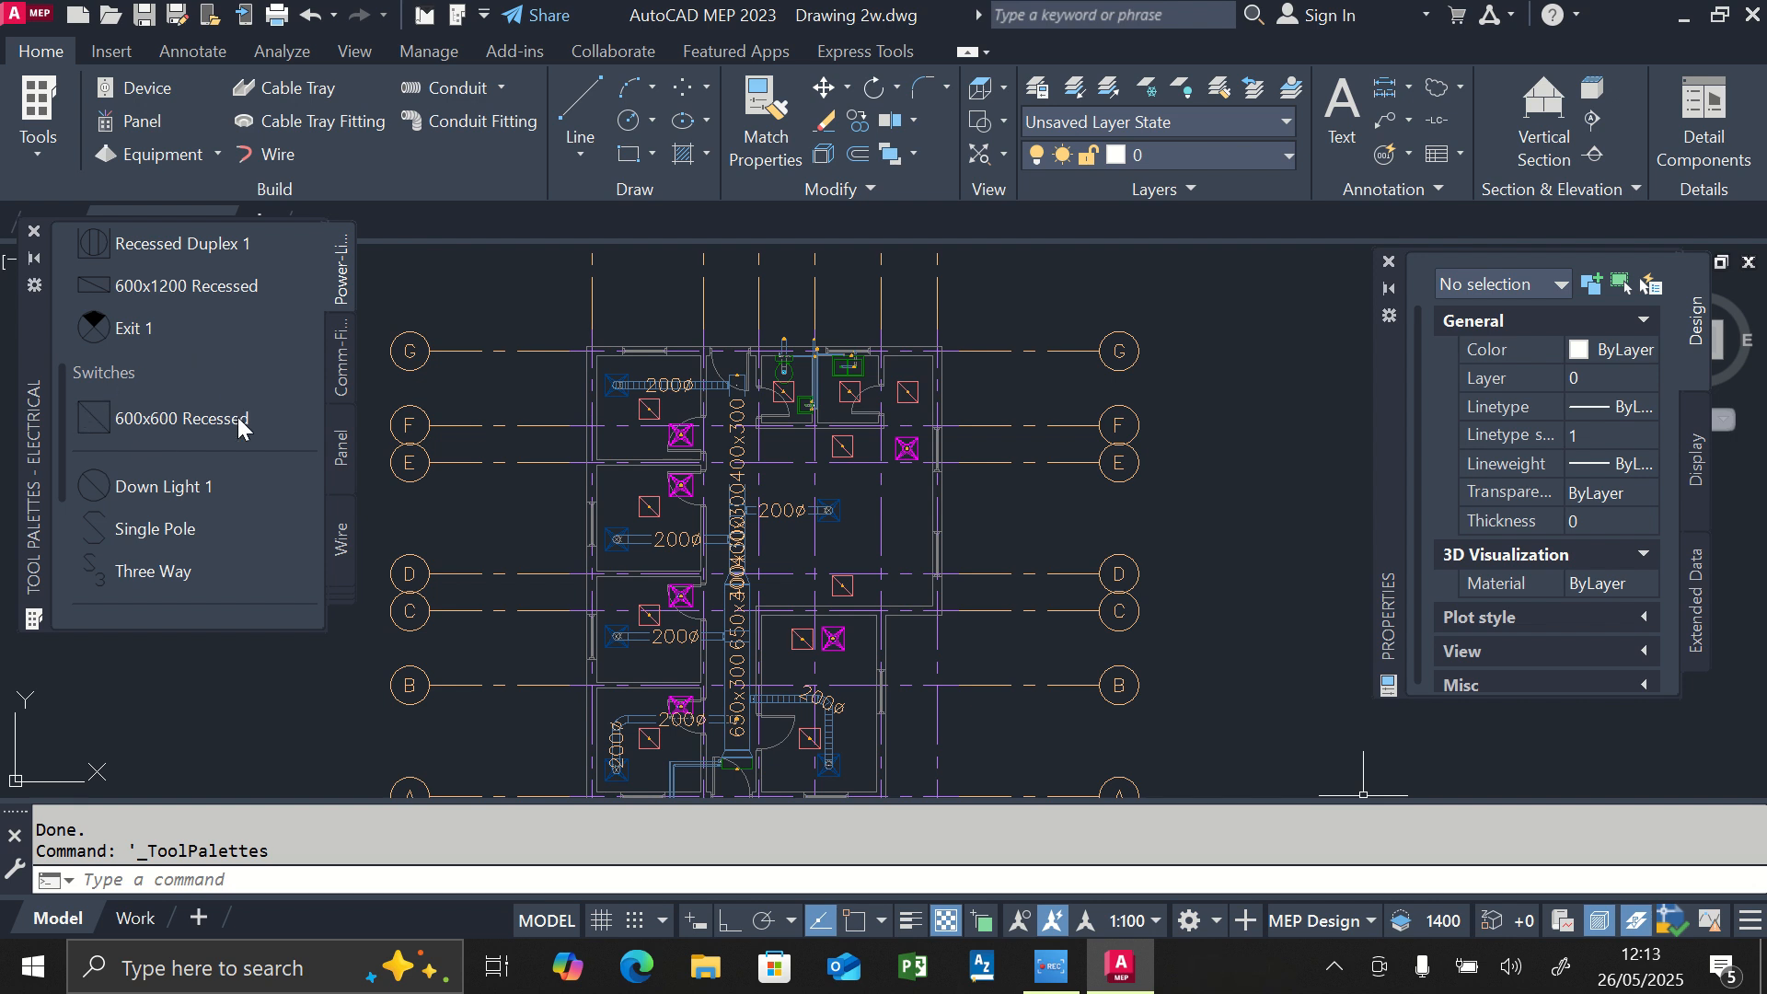
Place a Single Pole switch on the wall beside the door of the room between grid lines E and D, rotated 90 degrees
click(165, 528)
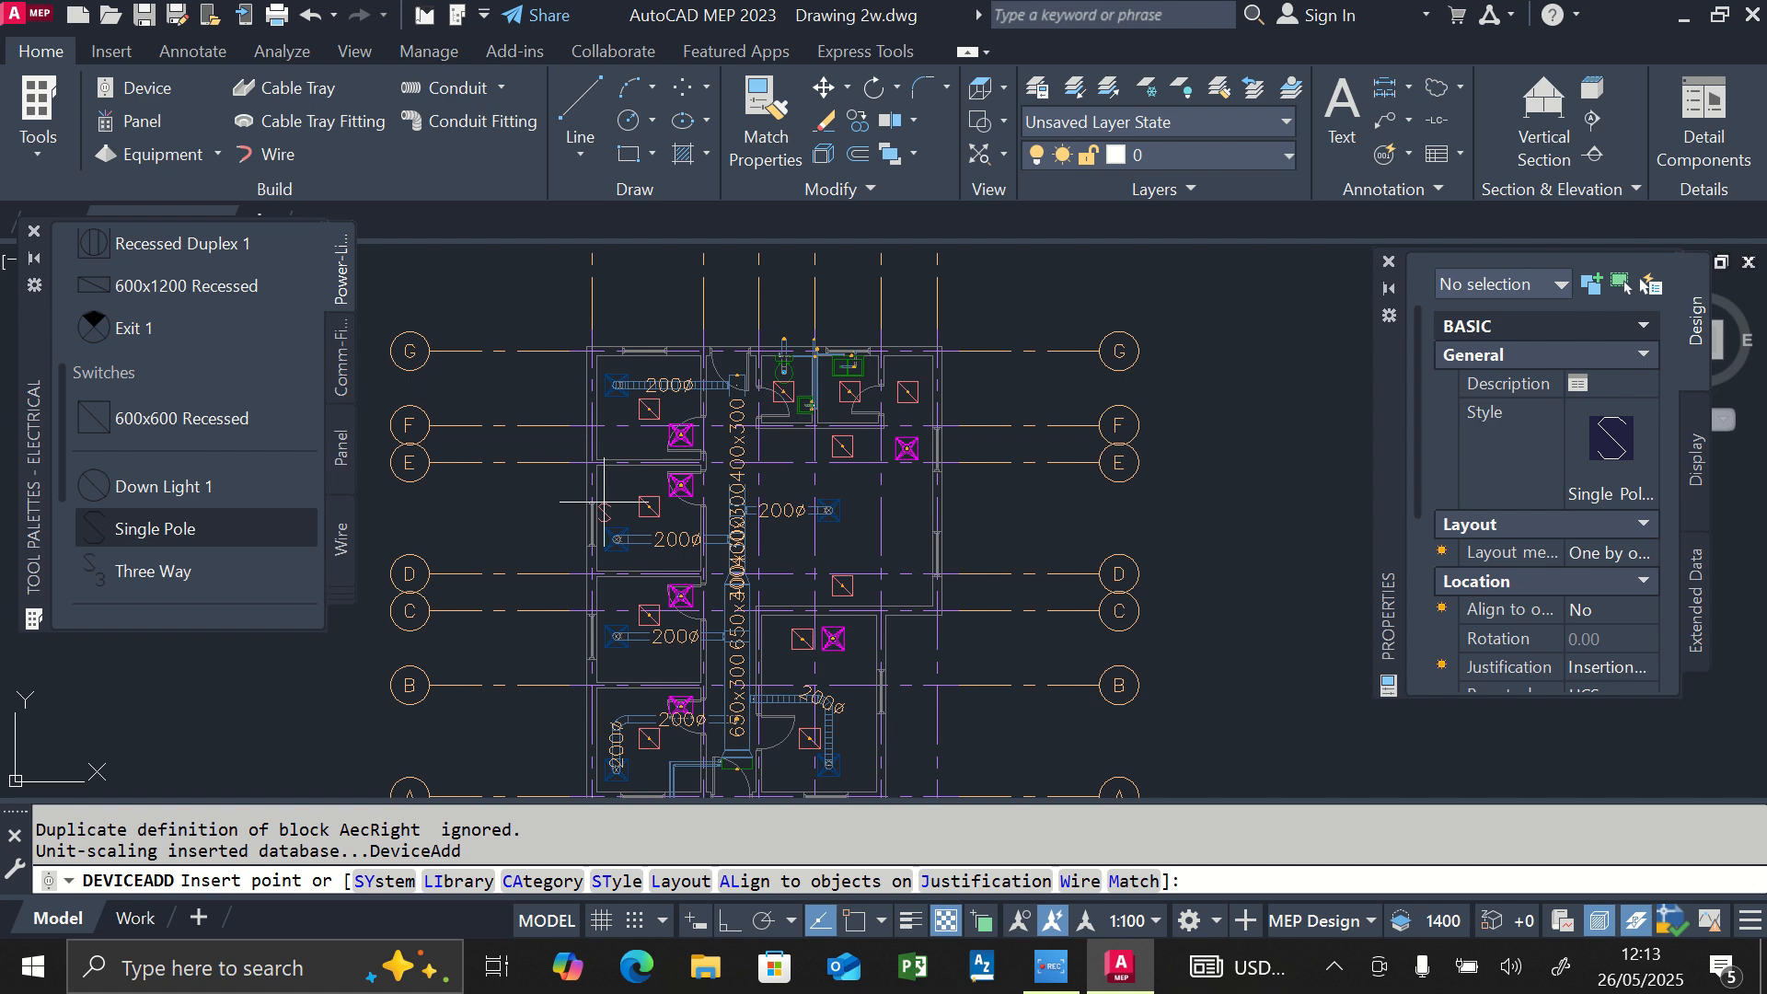
scroll(605, 502, up, 7)
scroll(608, 502, down, 3)
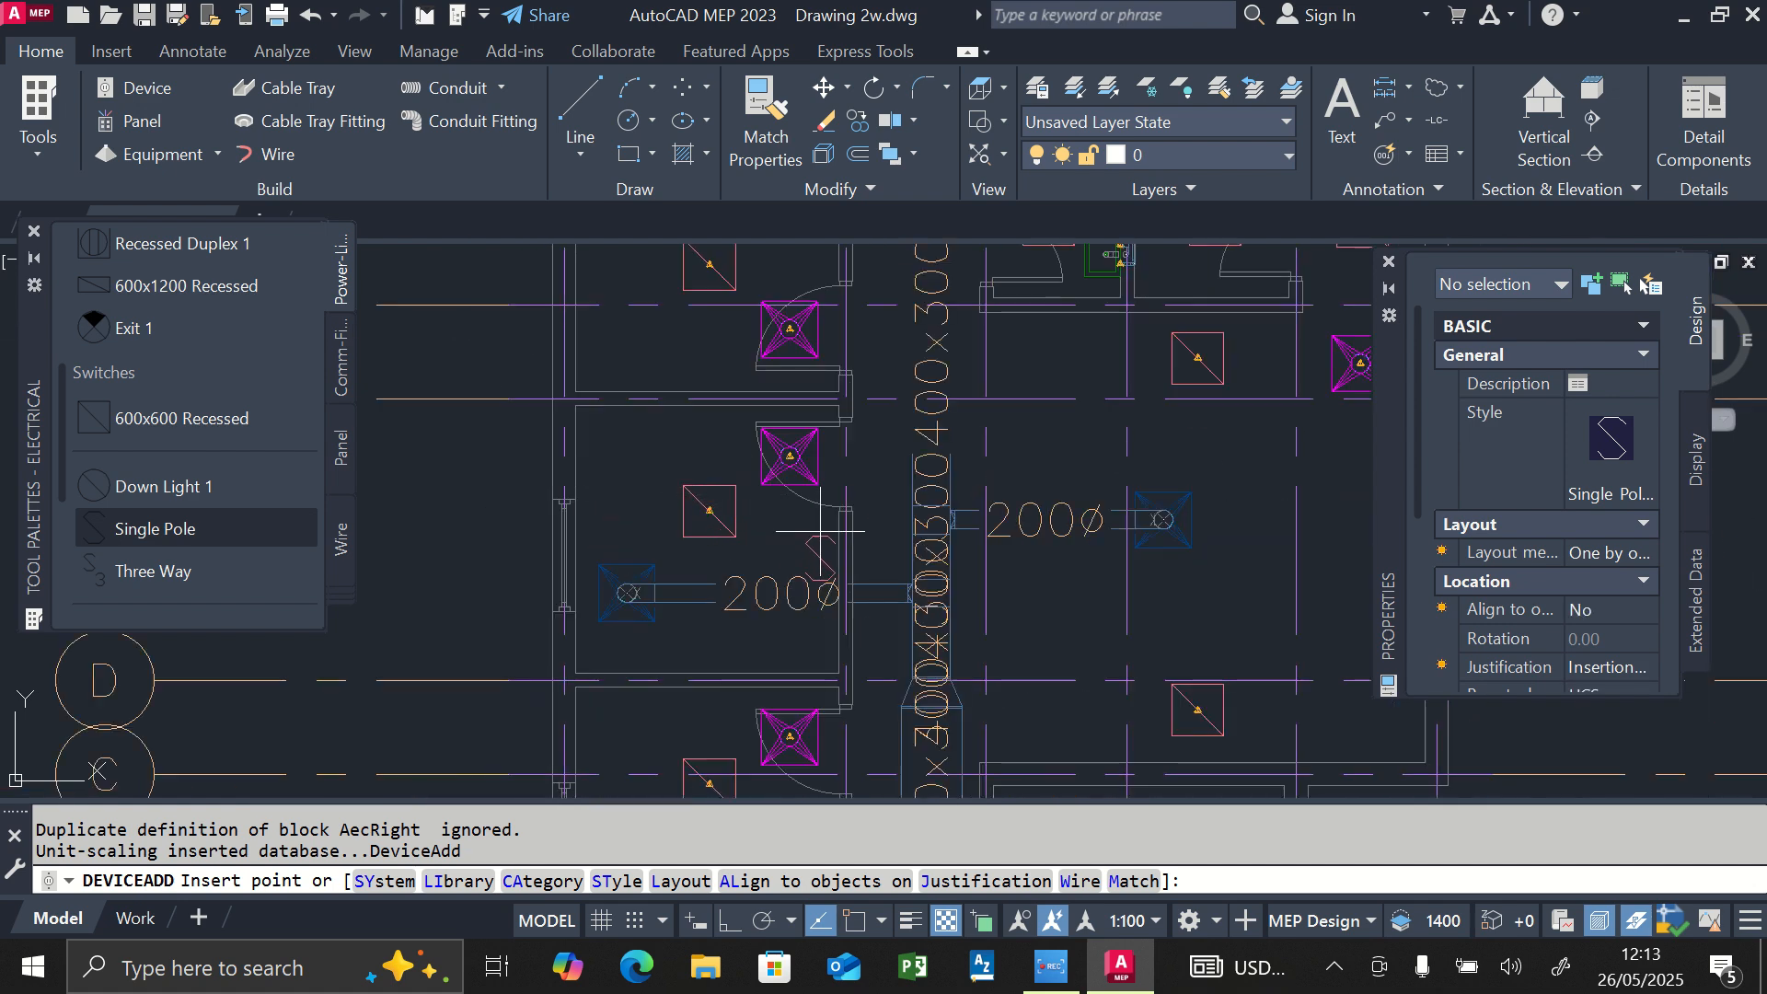
scroll(820, 530, up, 4)
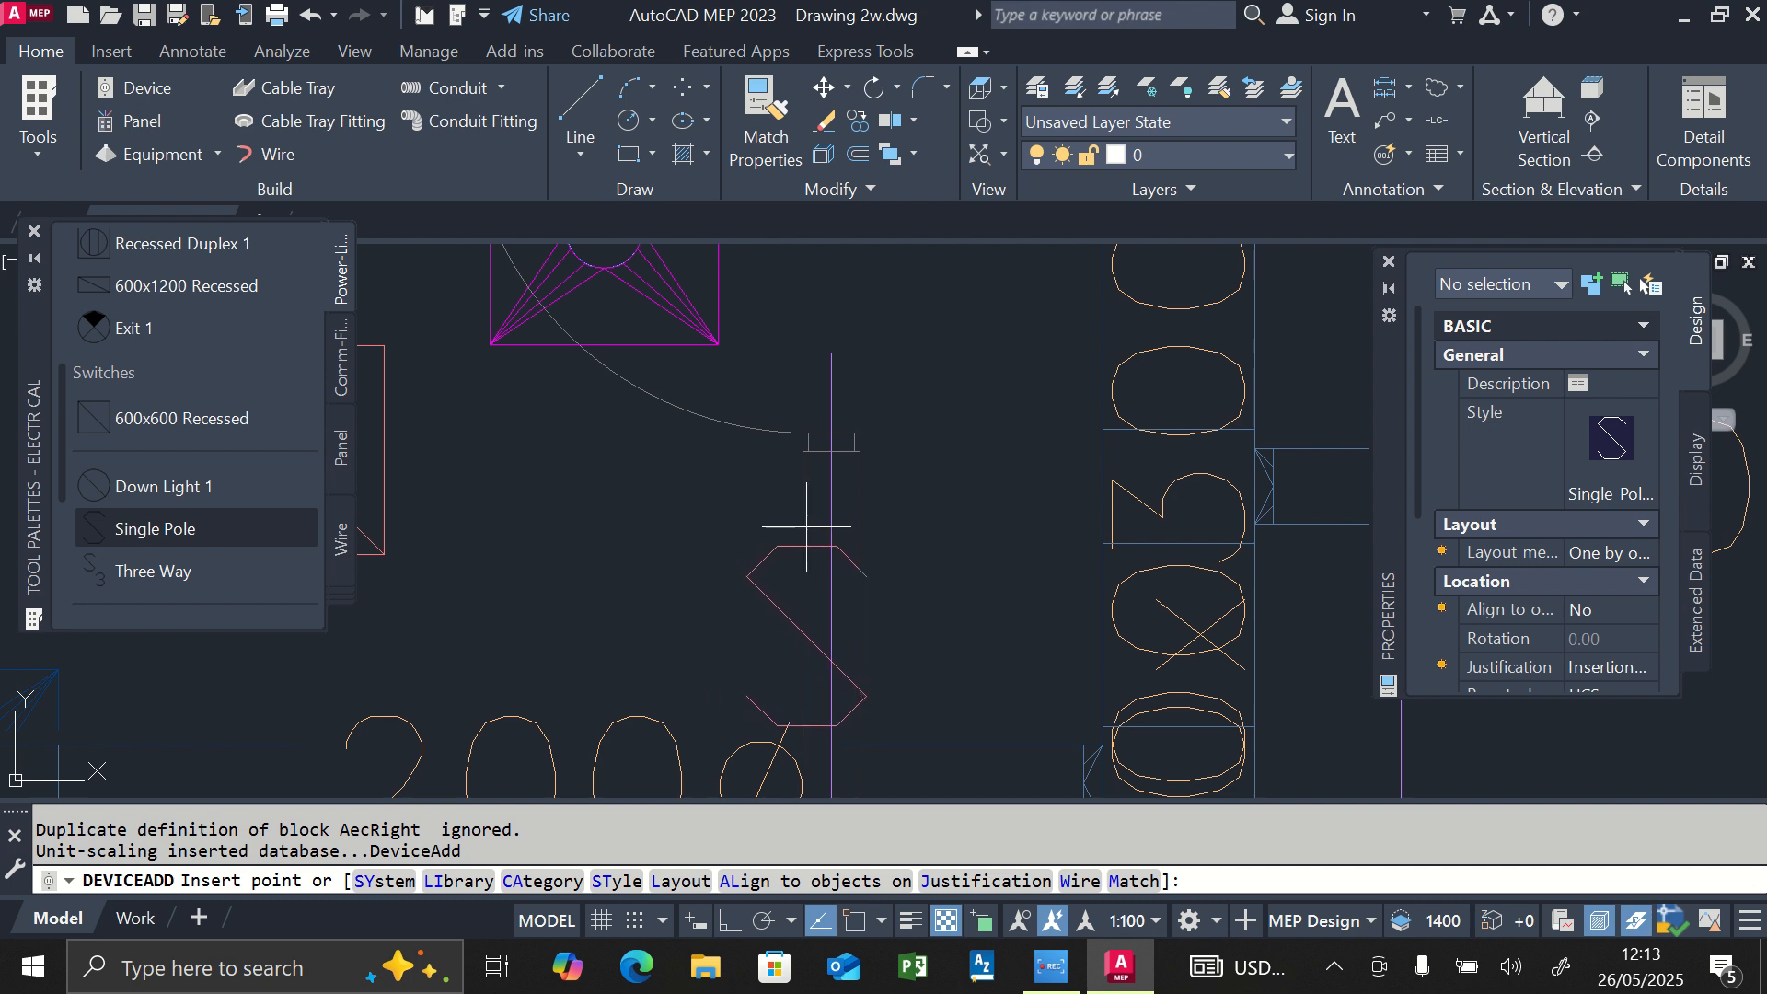
click(799, 532)
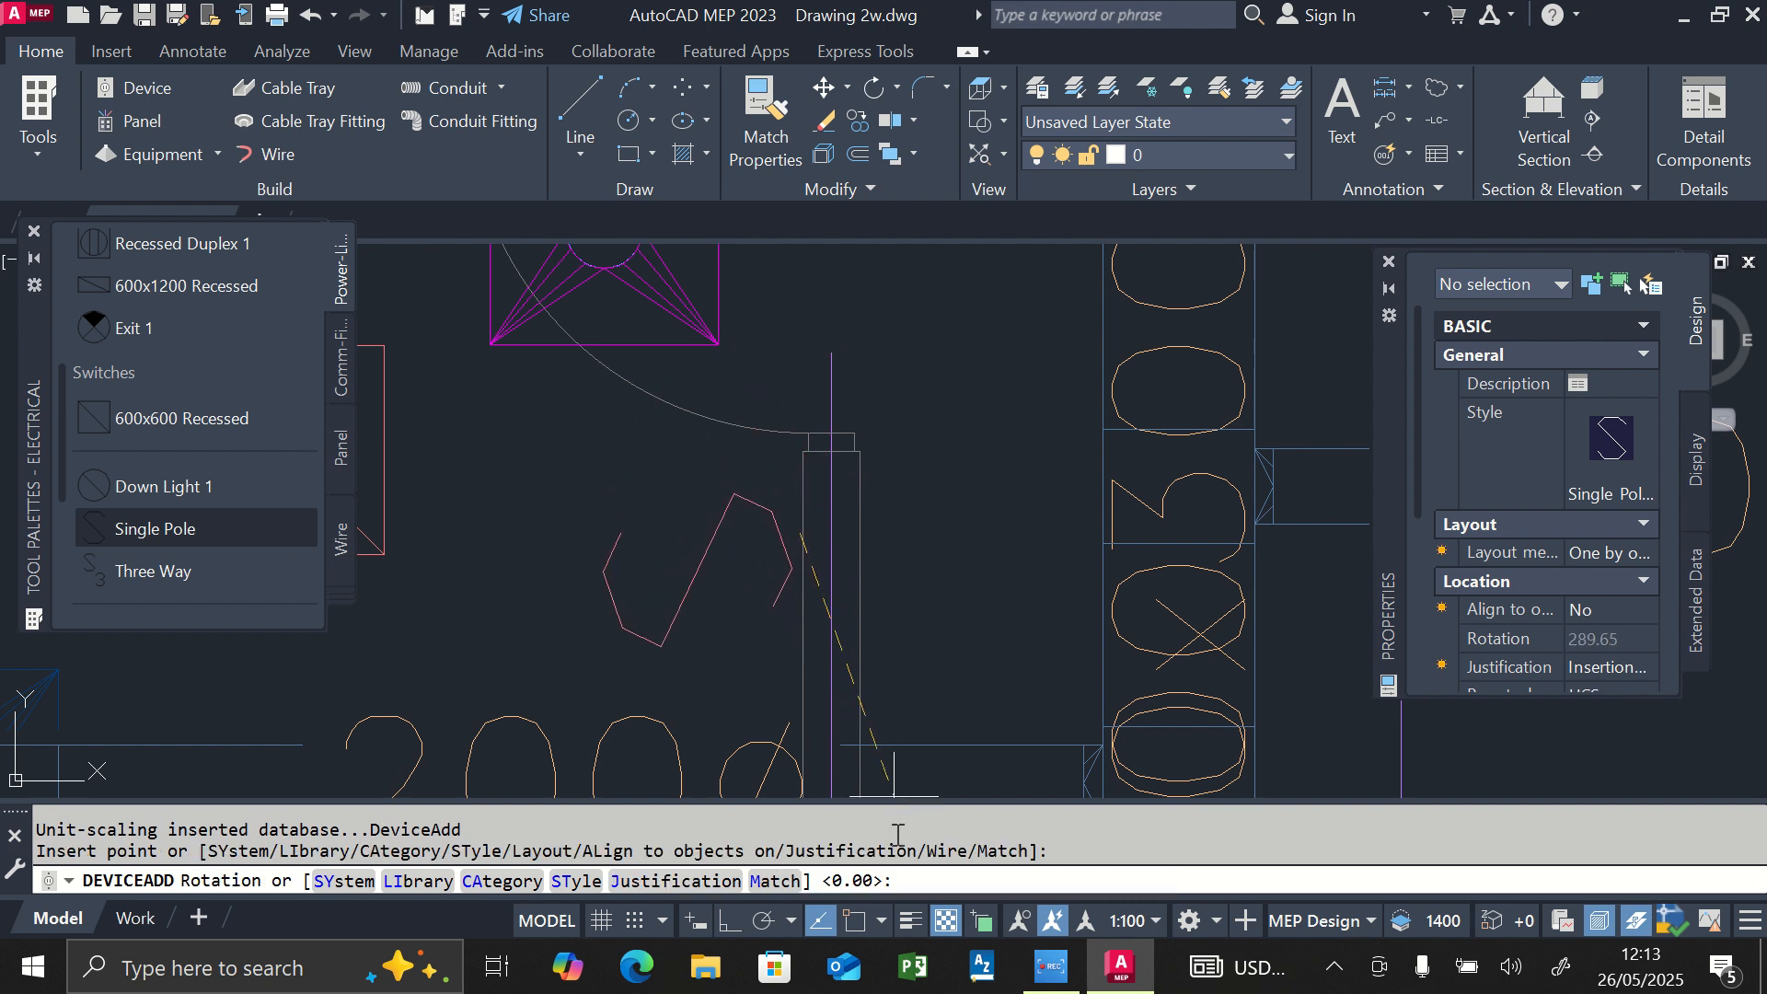
text(90)
key(Return)
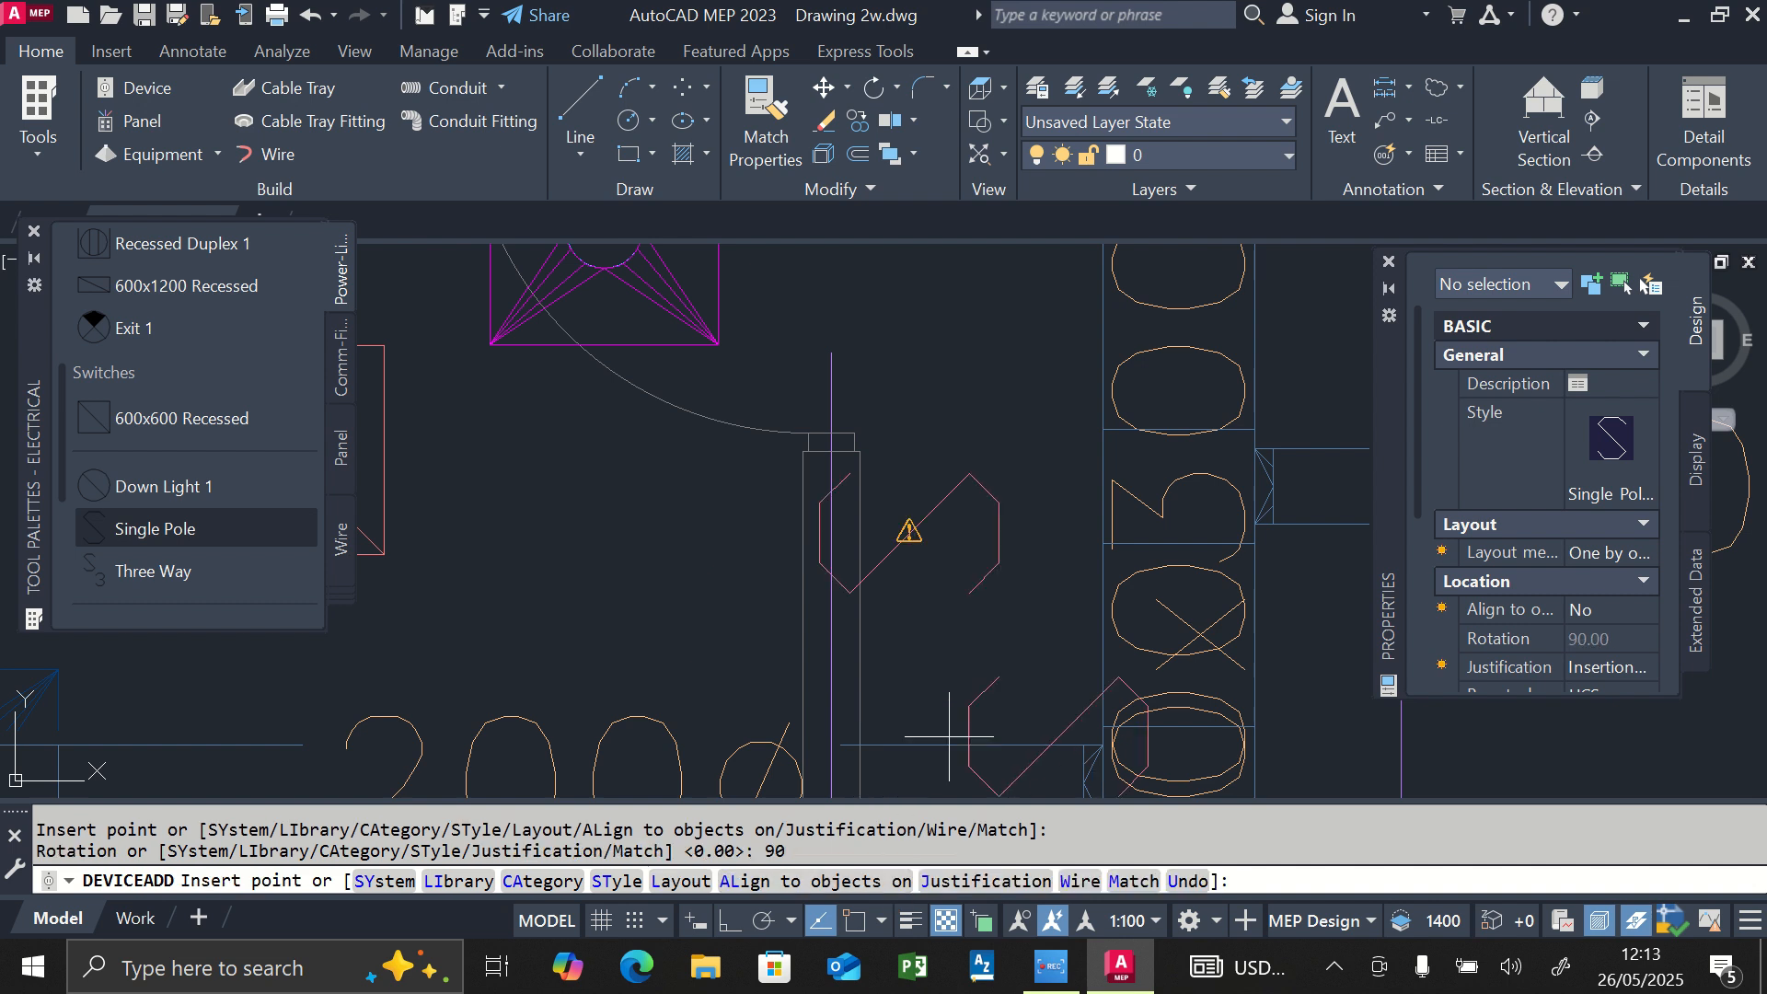
key(Escape)
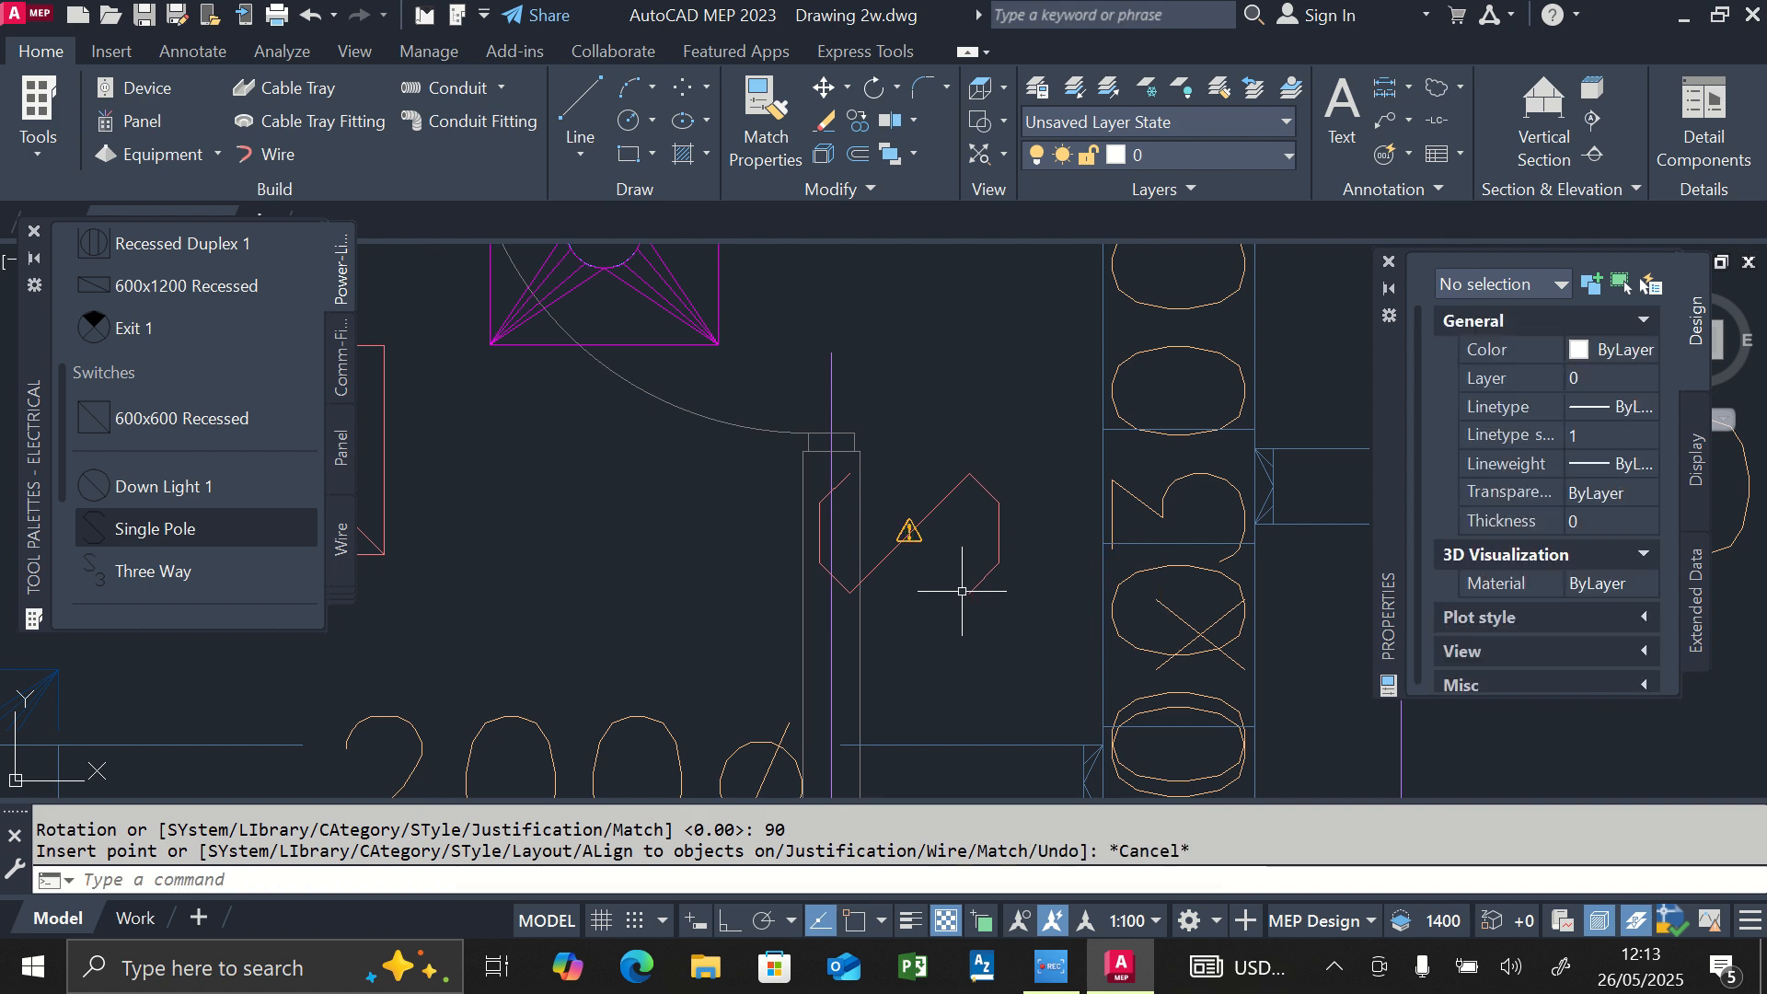
Turn on Ortho mode and try to rotate the placed switch about its connector point
click(946, 498)
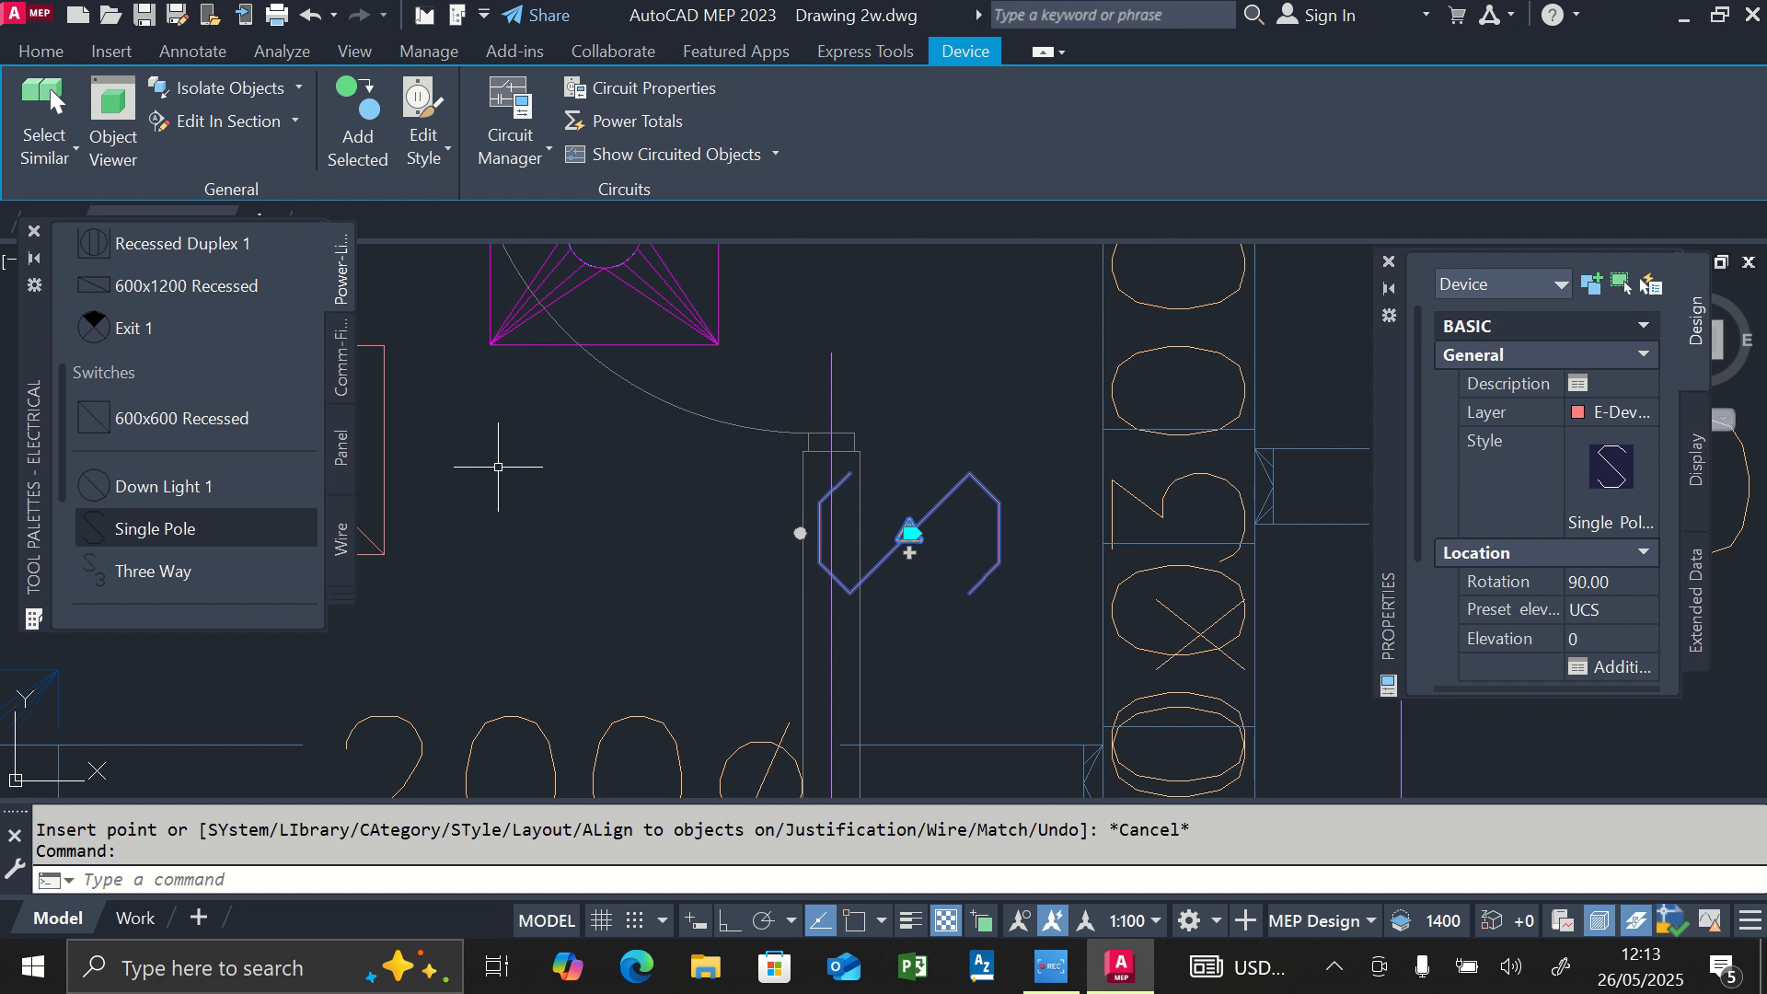
text(RO)
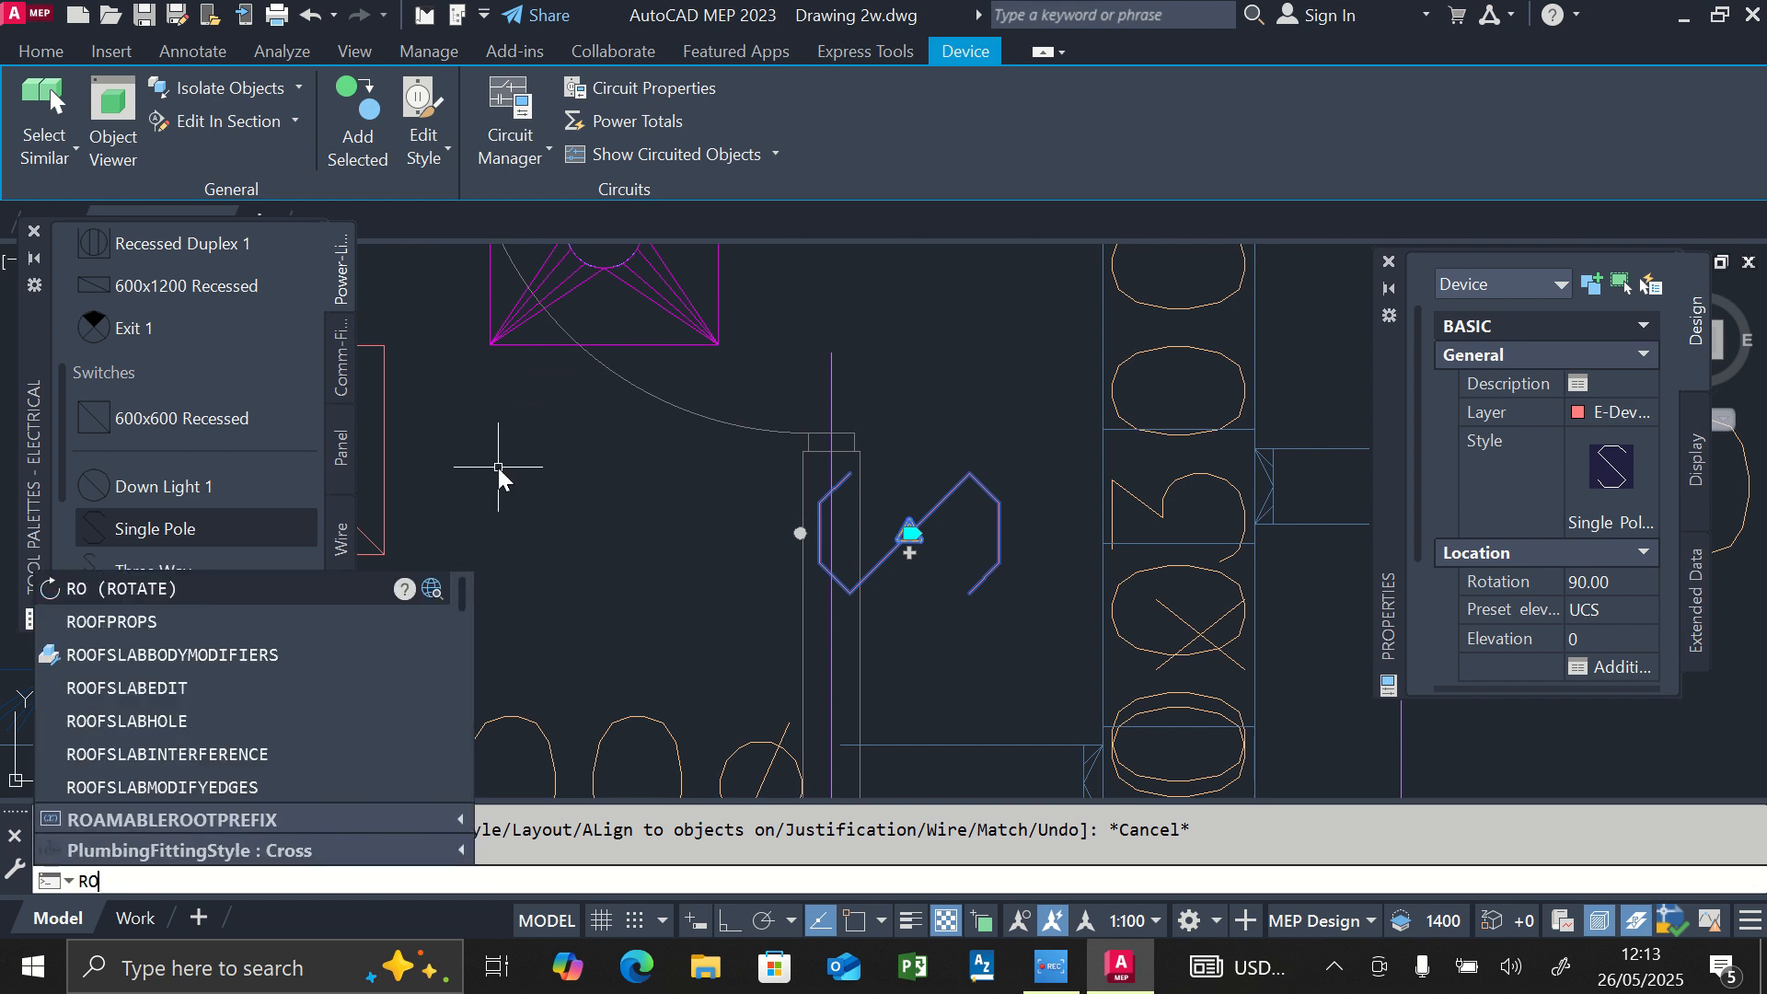
key(Return)
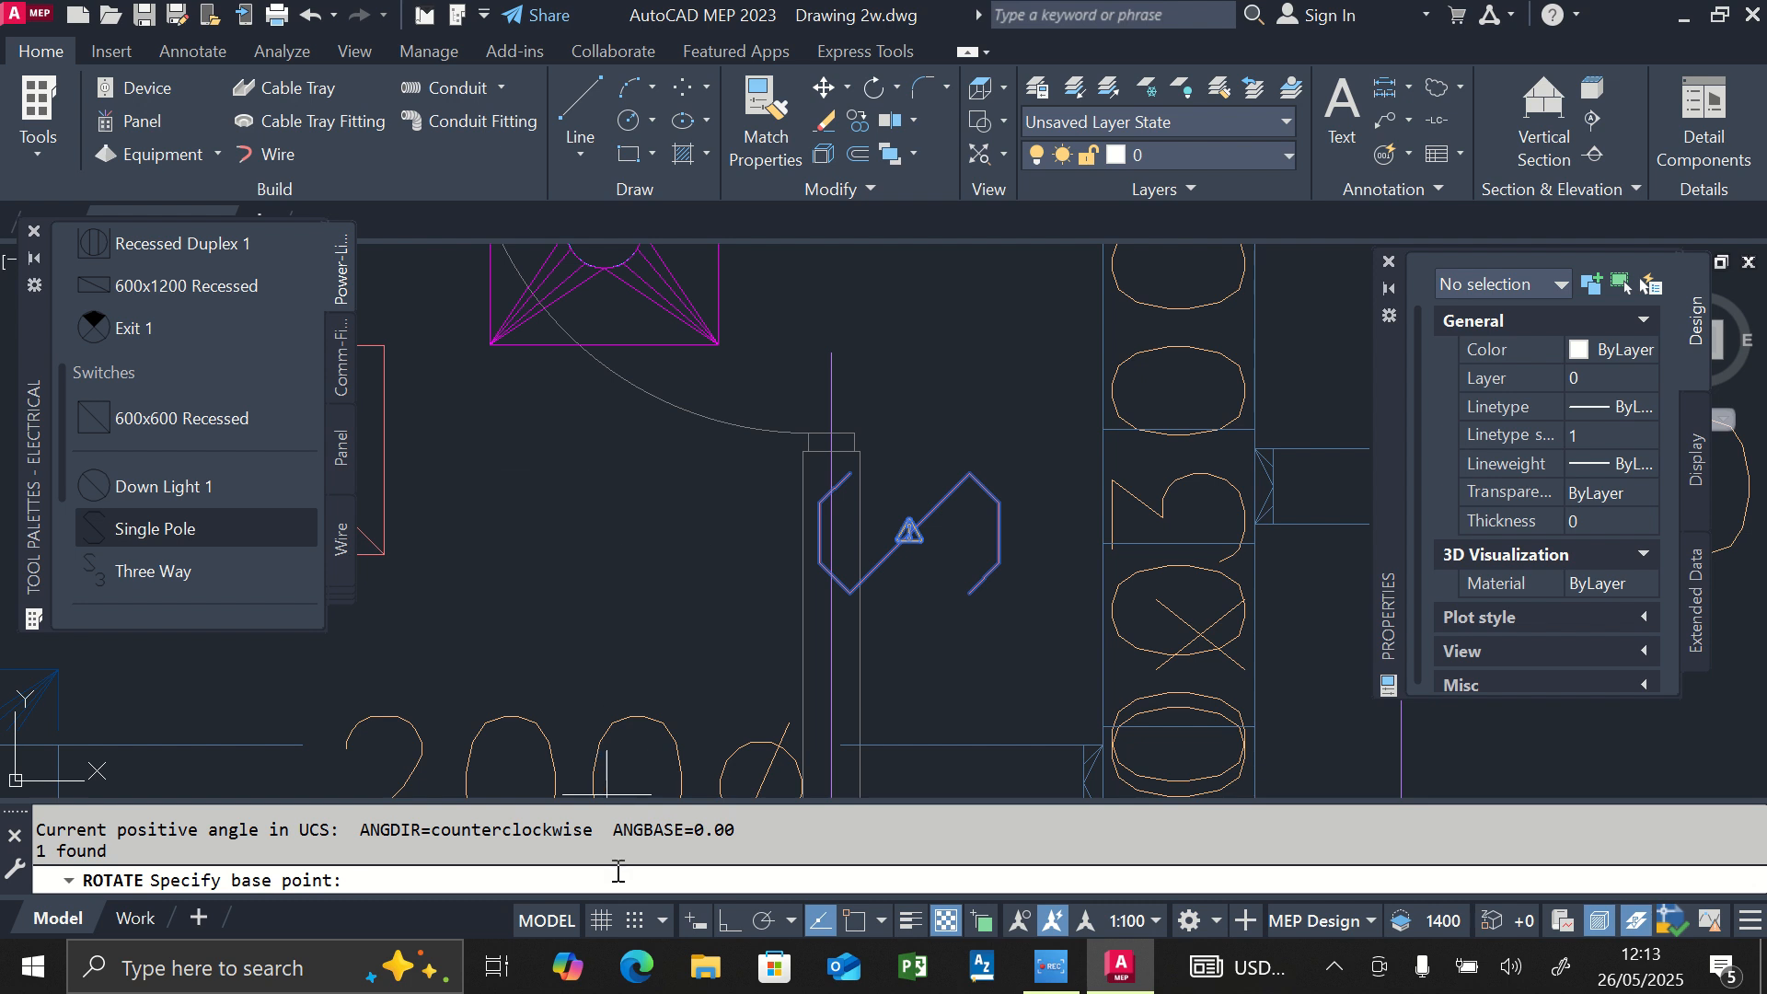
click(730, 919)
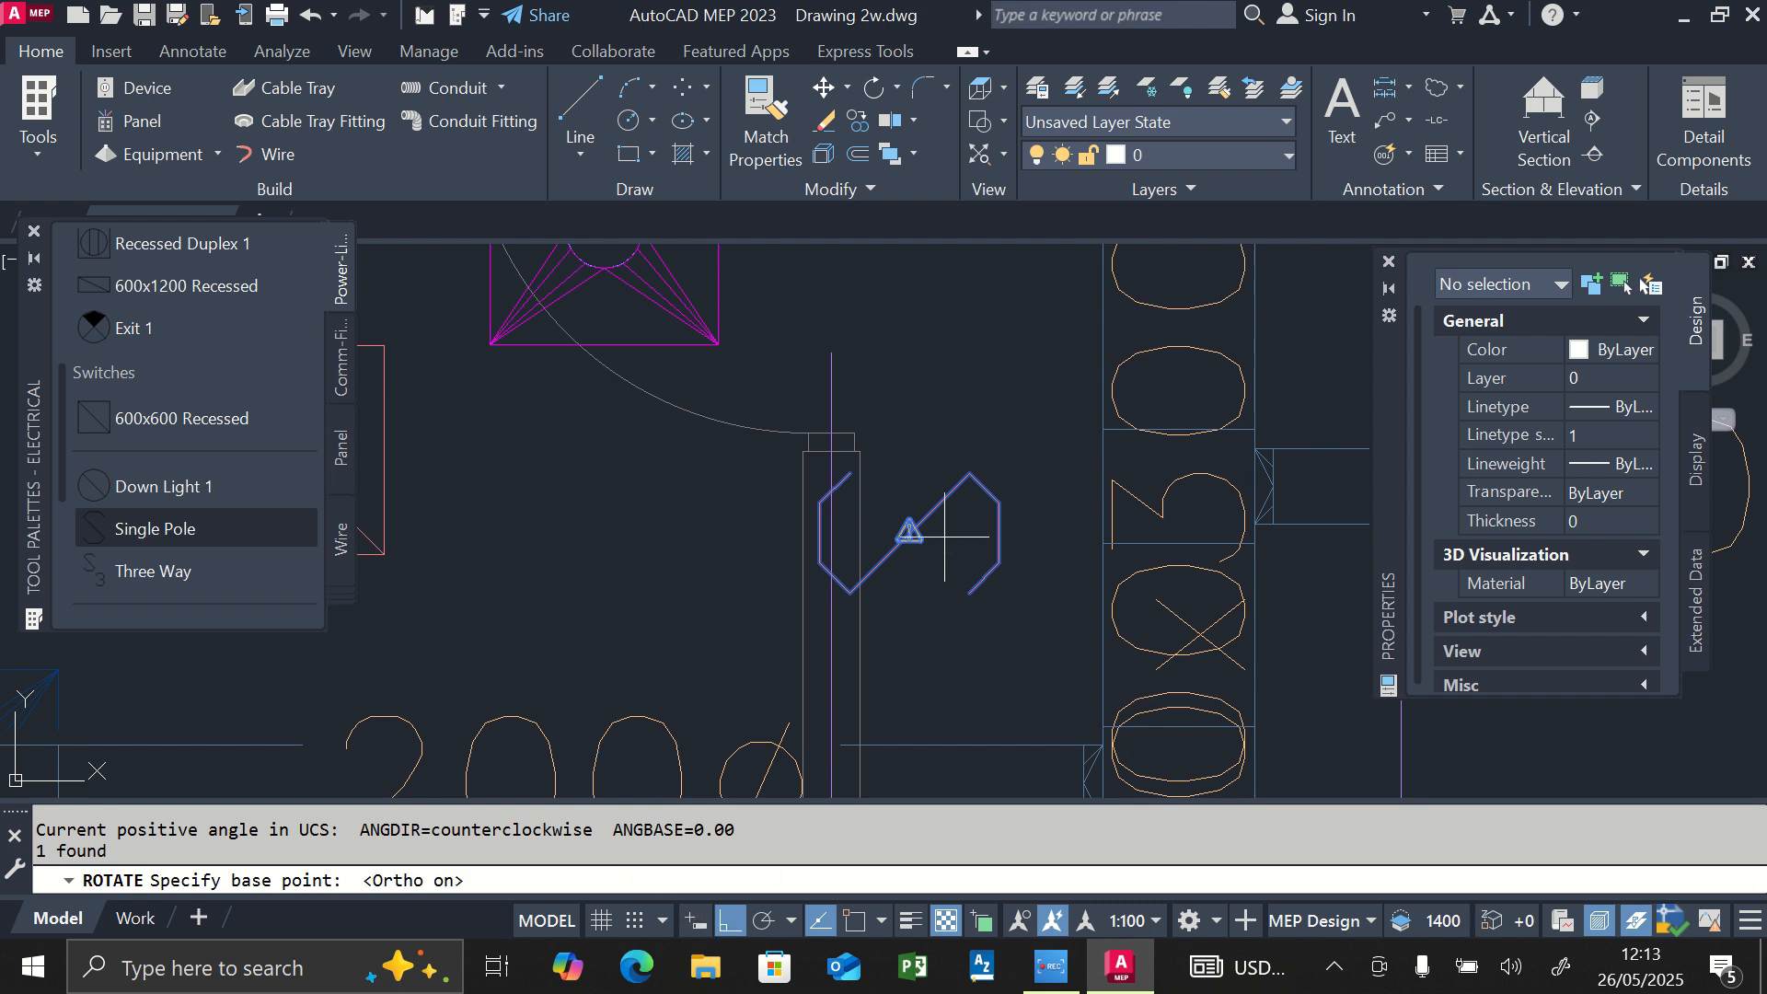
click(908, 532)
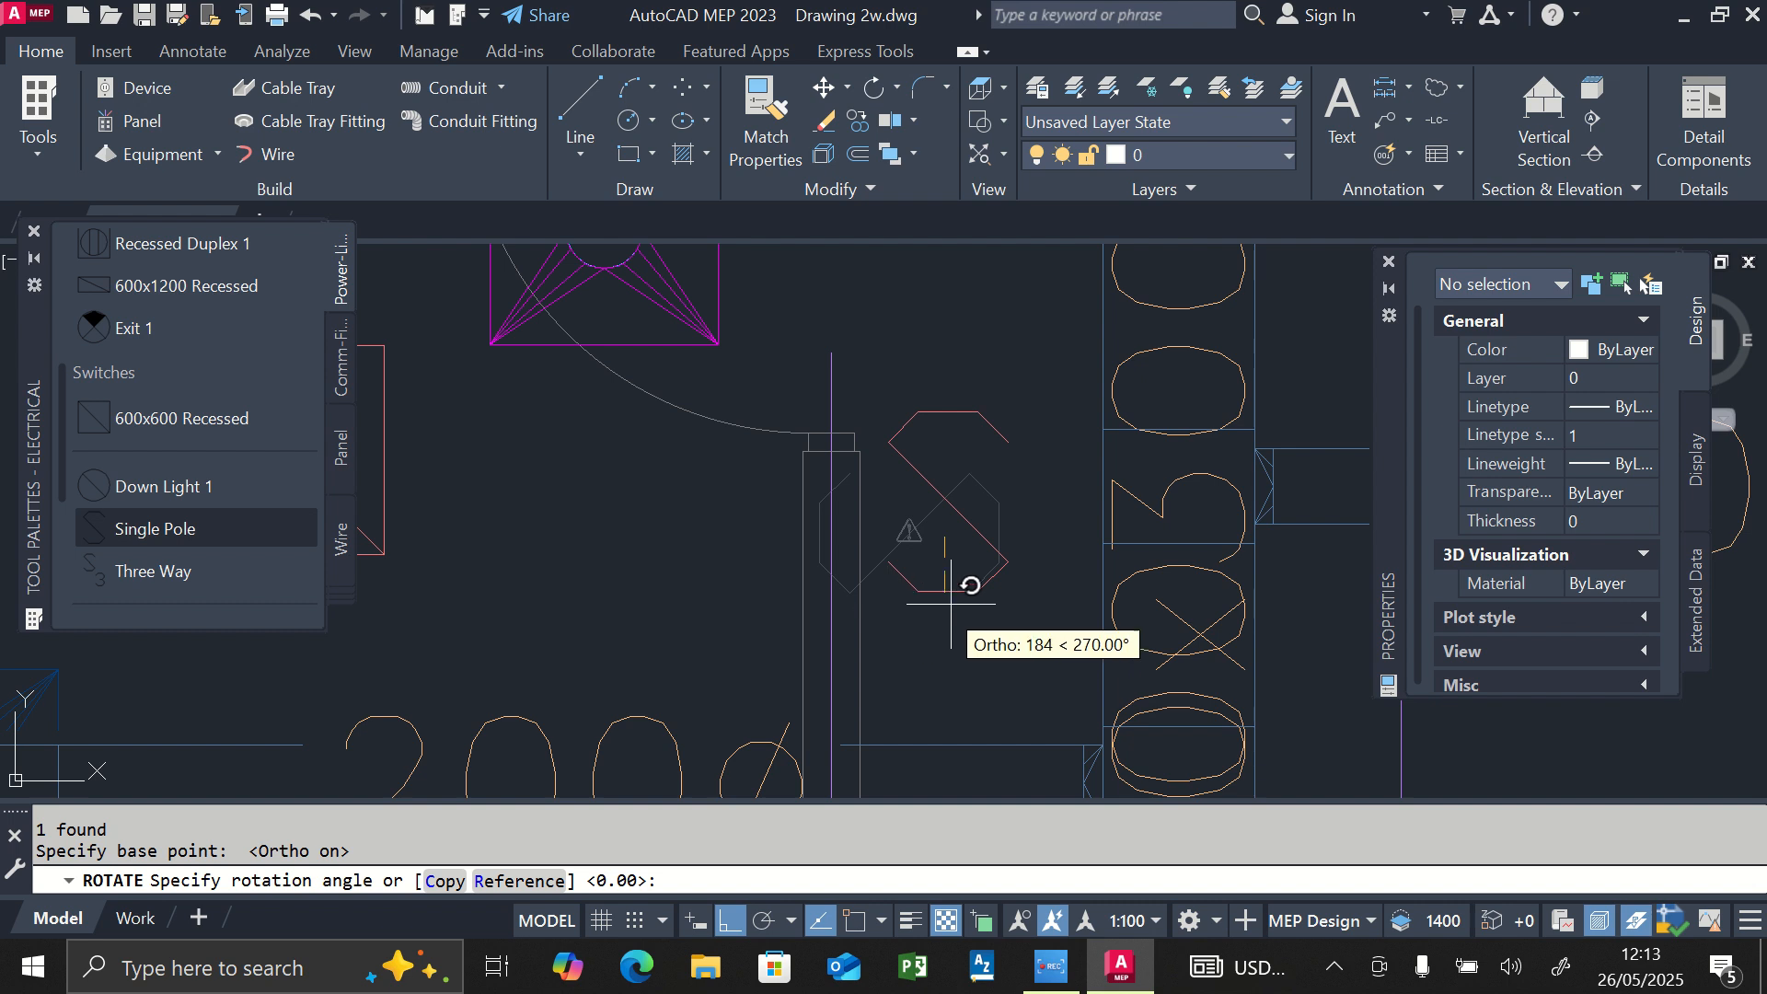
click(1031, 482)
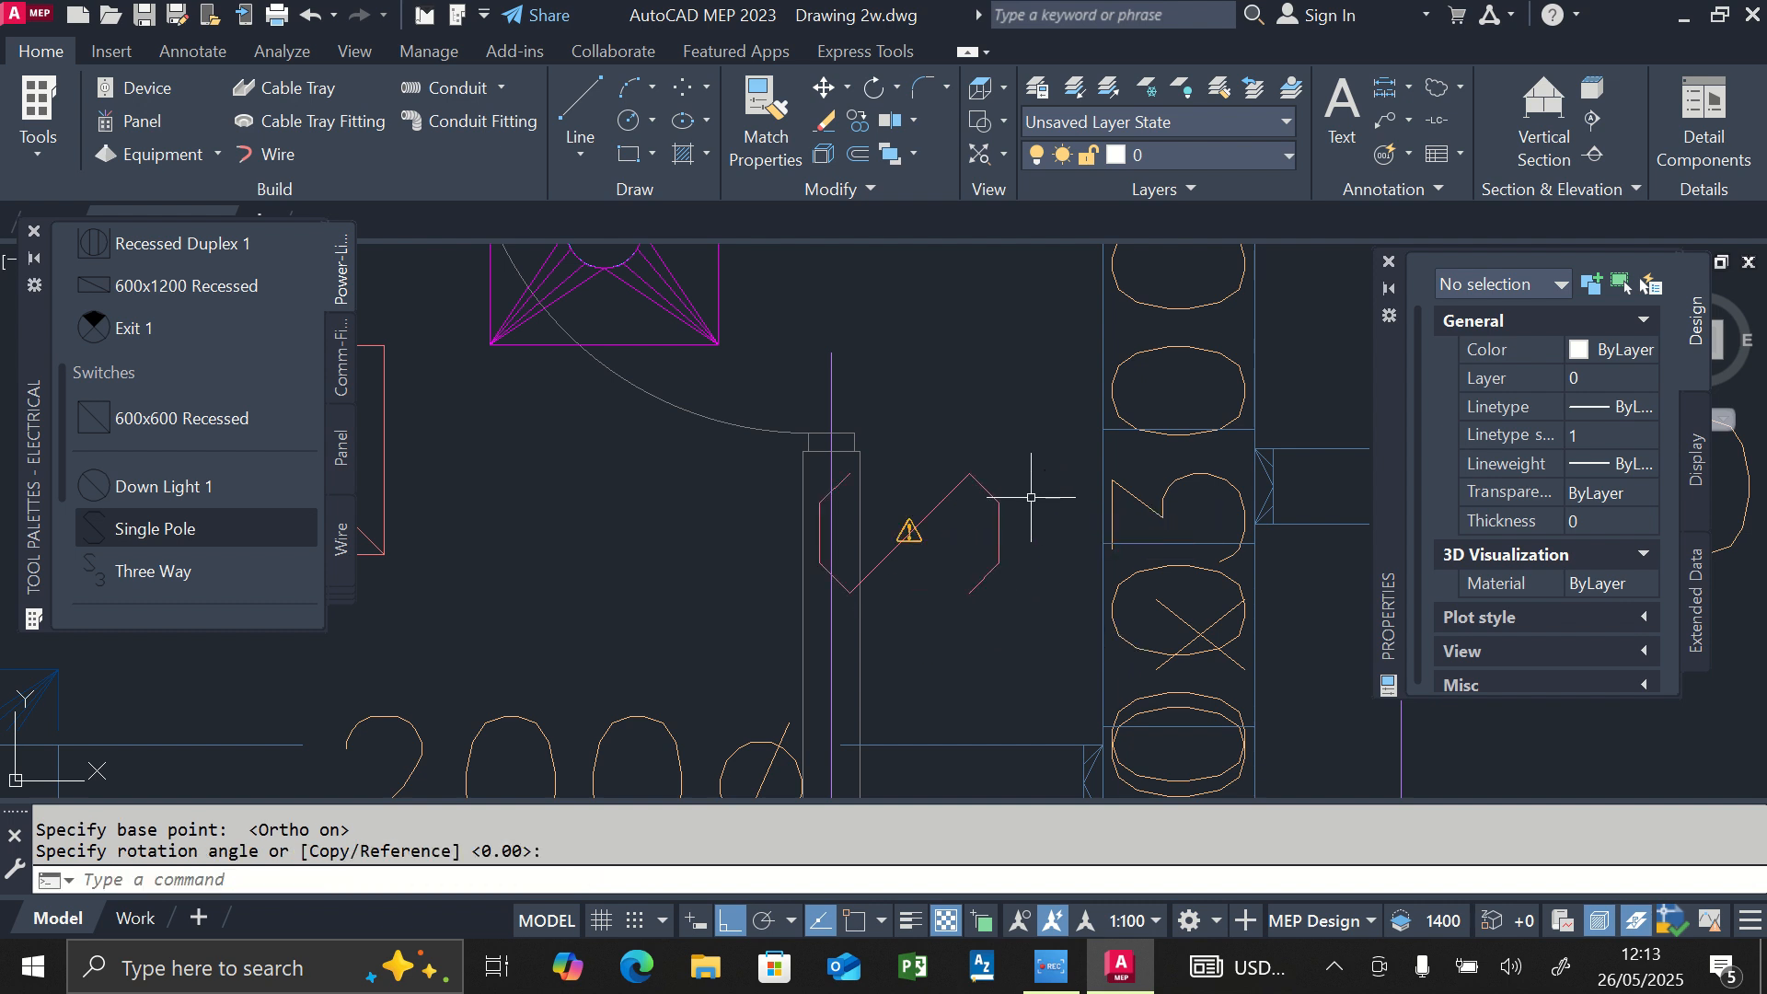
Move the switch from its connector point about 522 units at 180 degrees, onto the room side of the wall
click(948, 490)
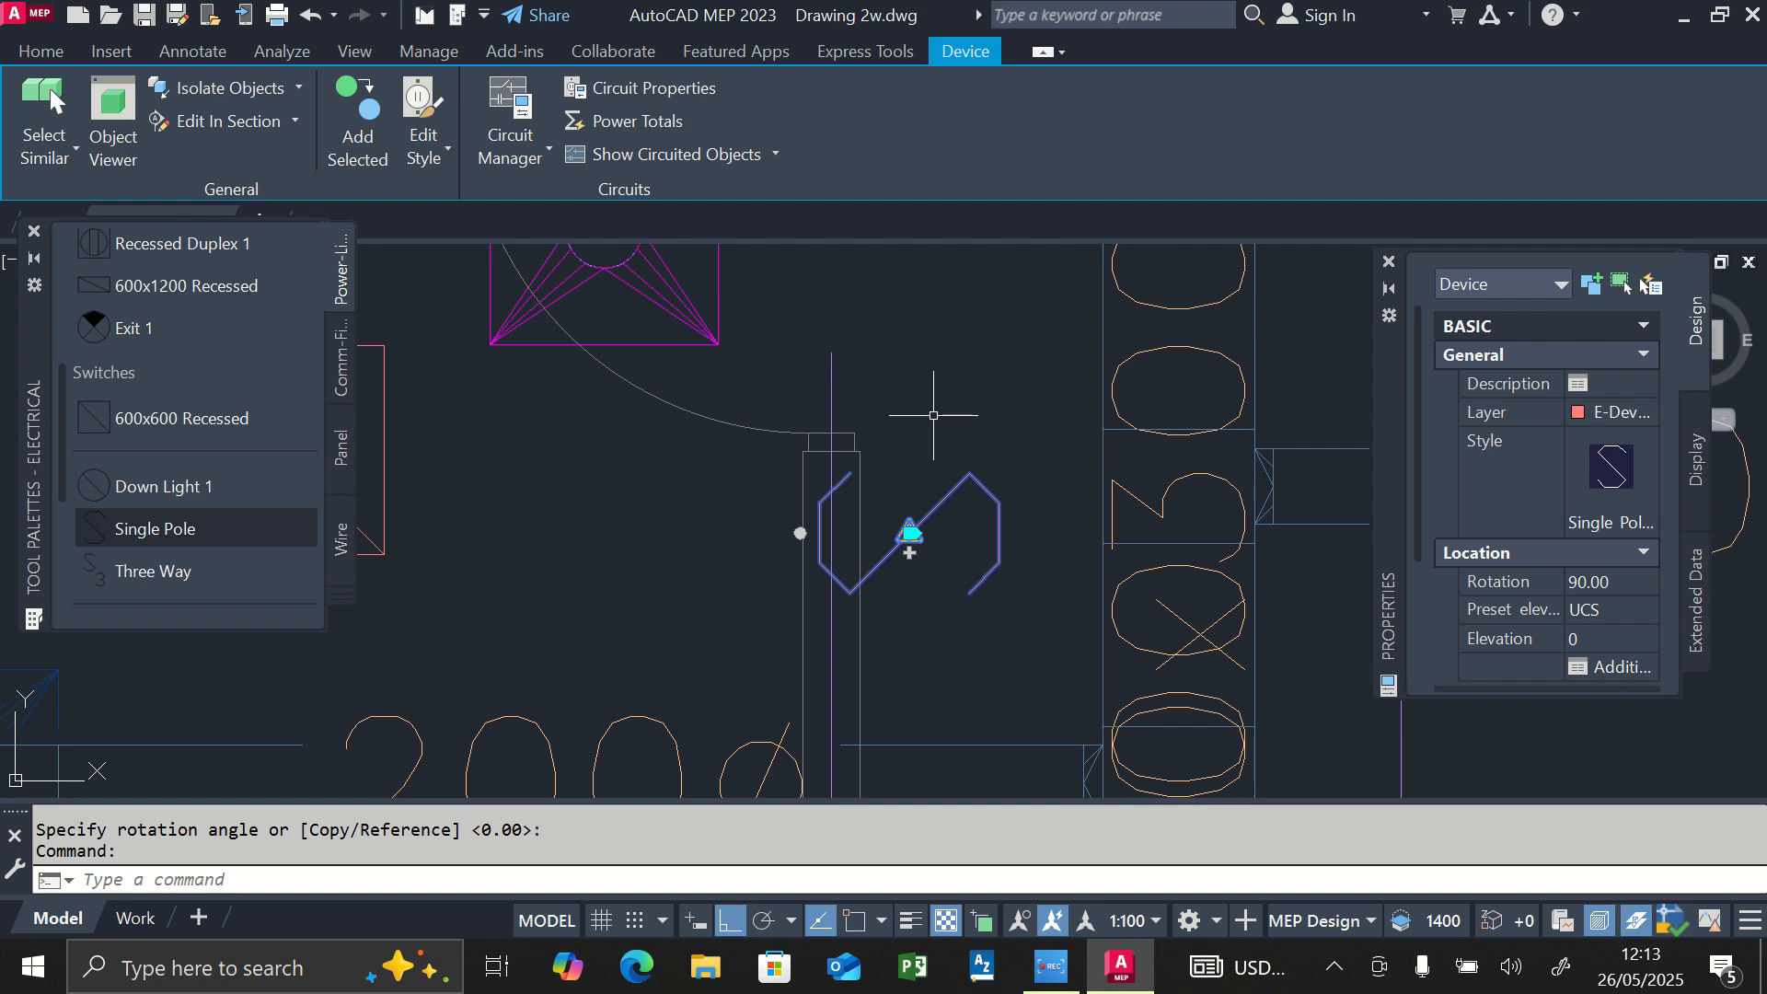
text(m)
key(Return)
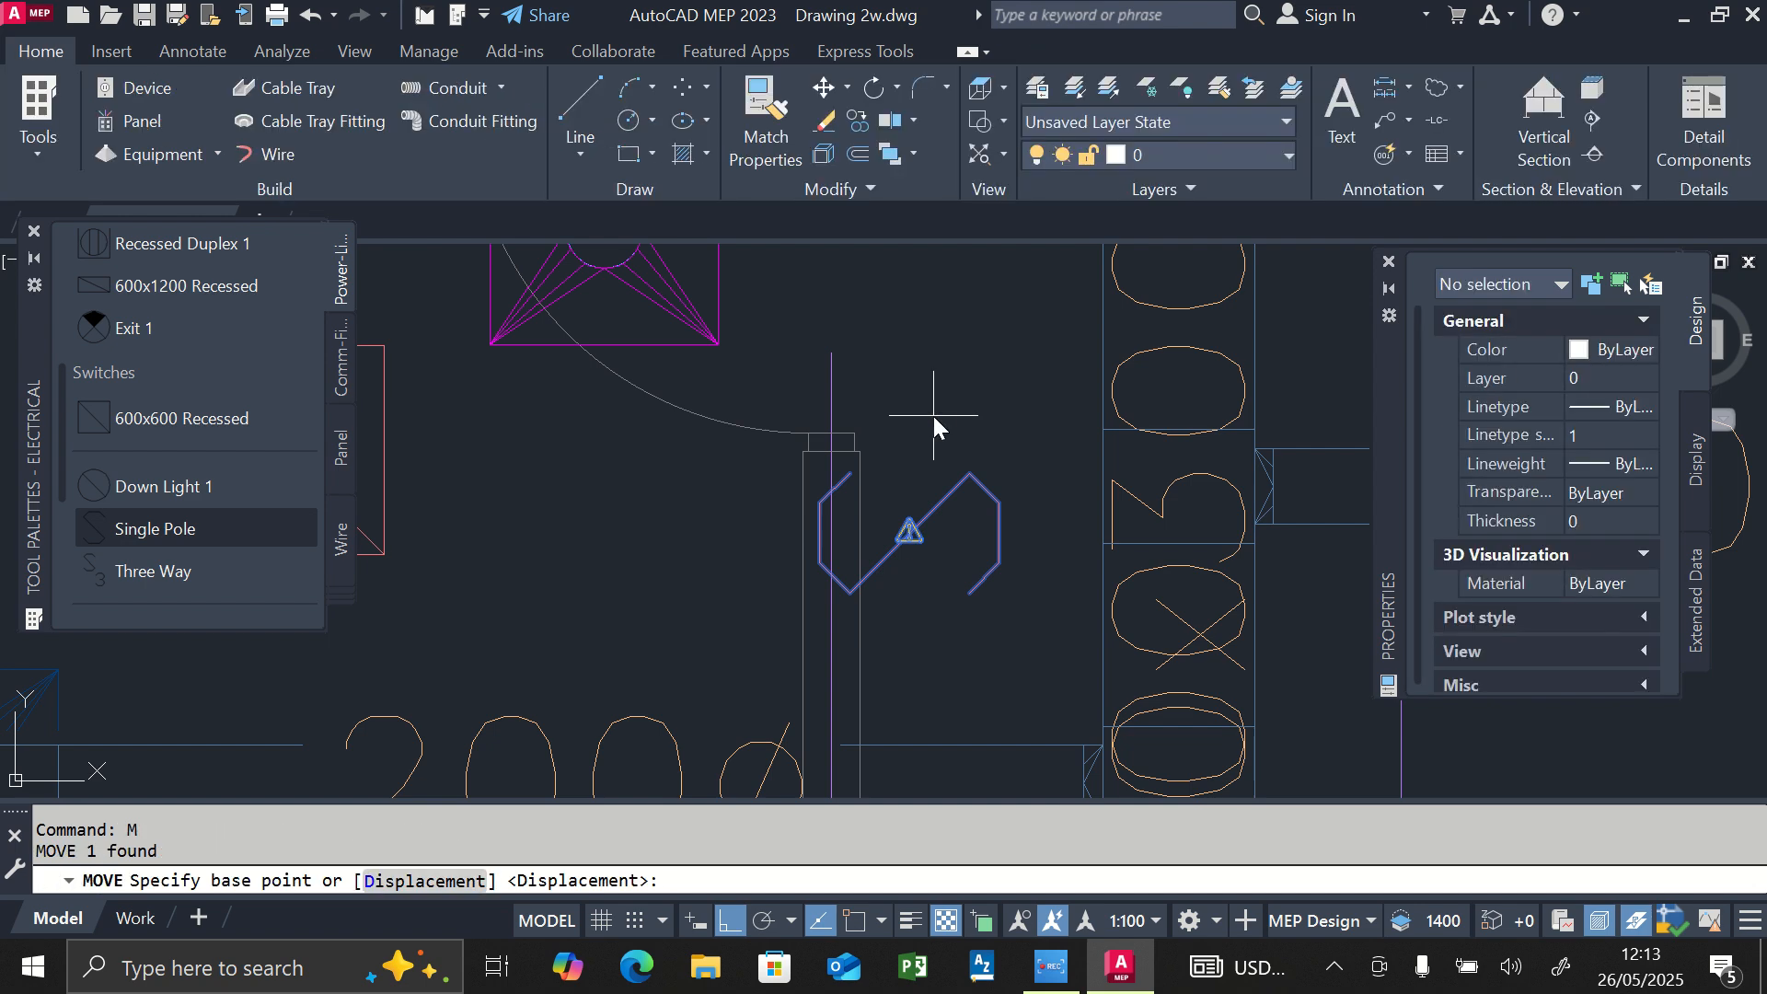
click(909, 532)
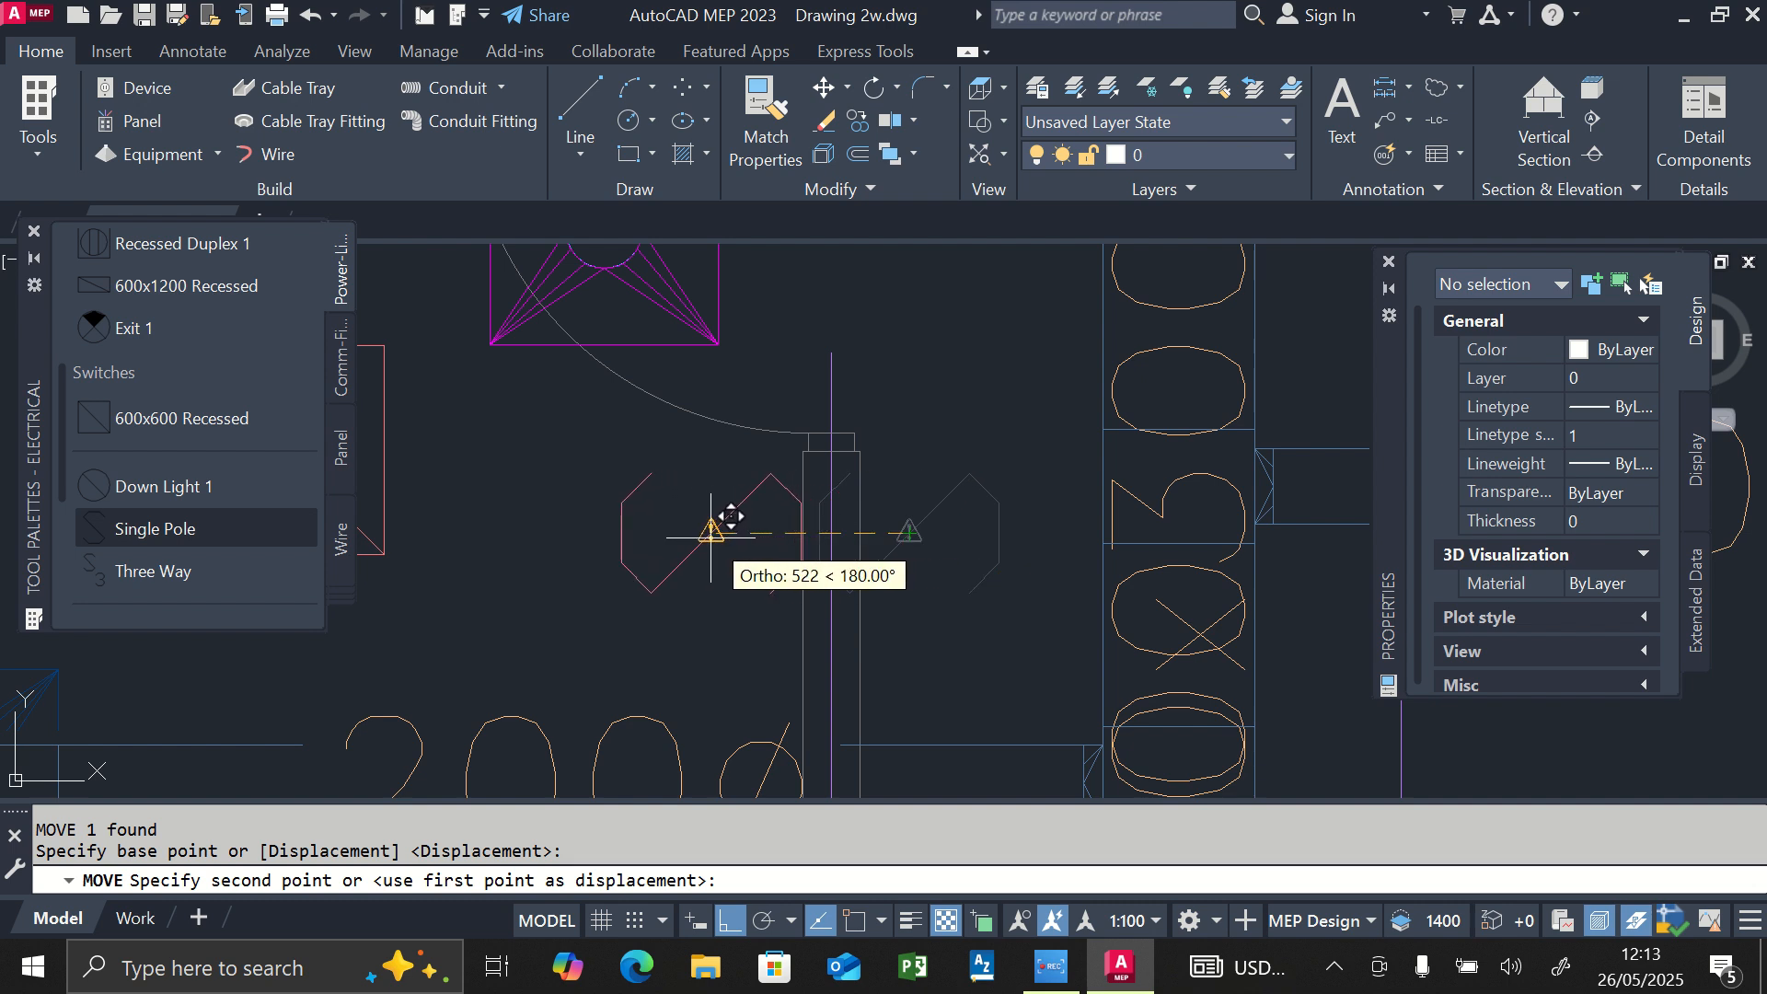
click(711, 536)
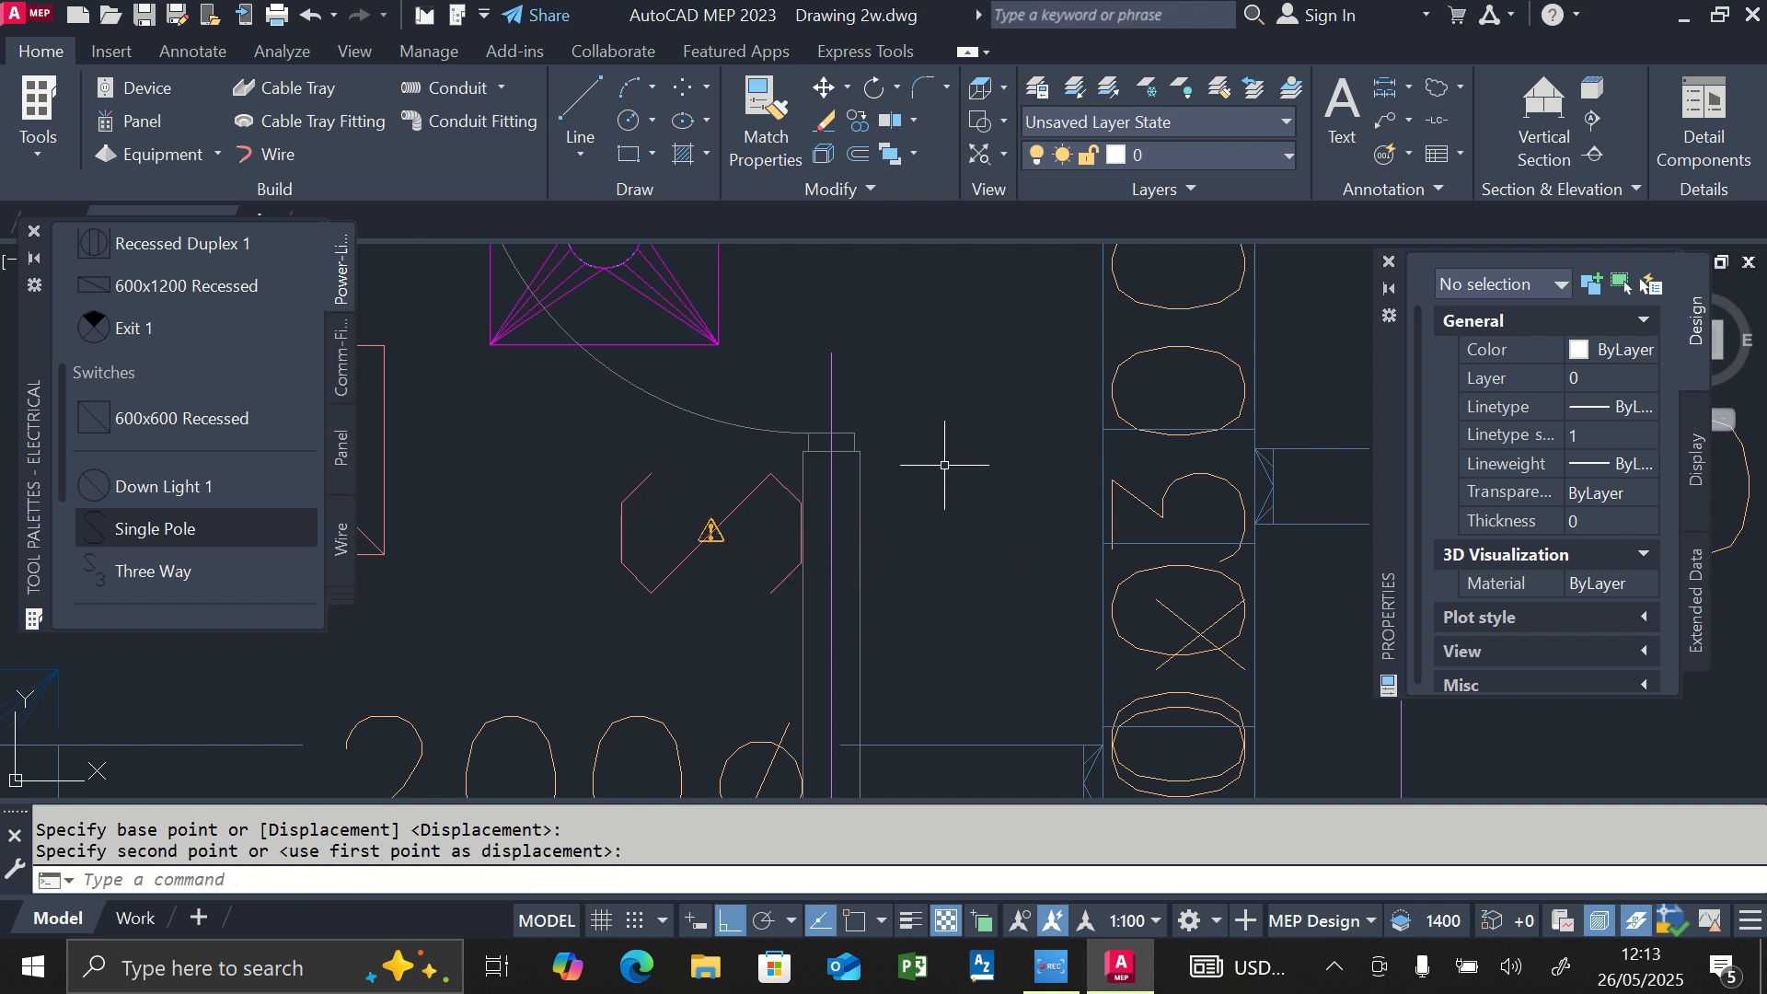
Set the elevation of the single pole switch to 1200
scroll(444, 601, down, 4)
scroll(588, 561, down, 2)
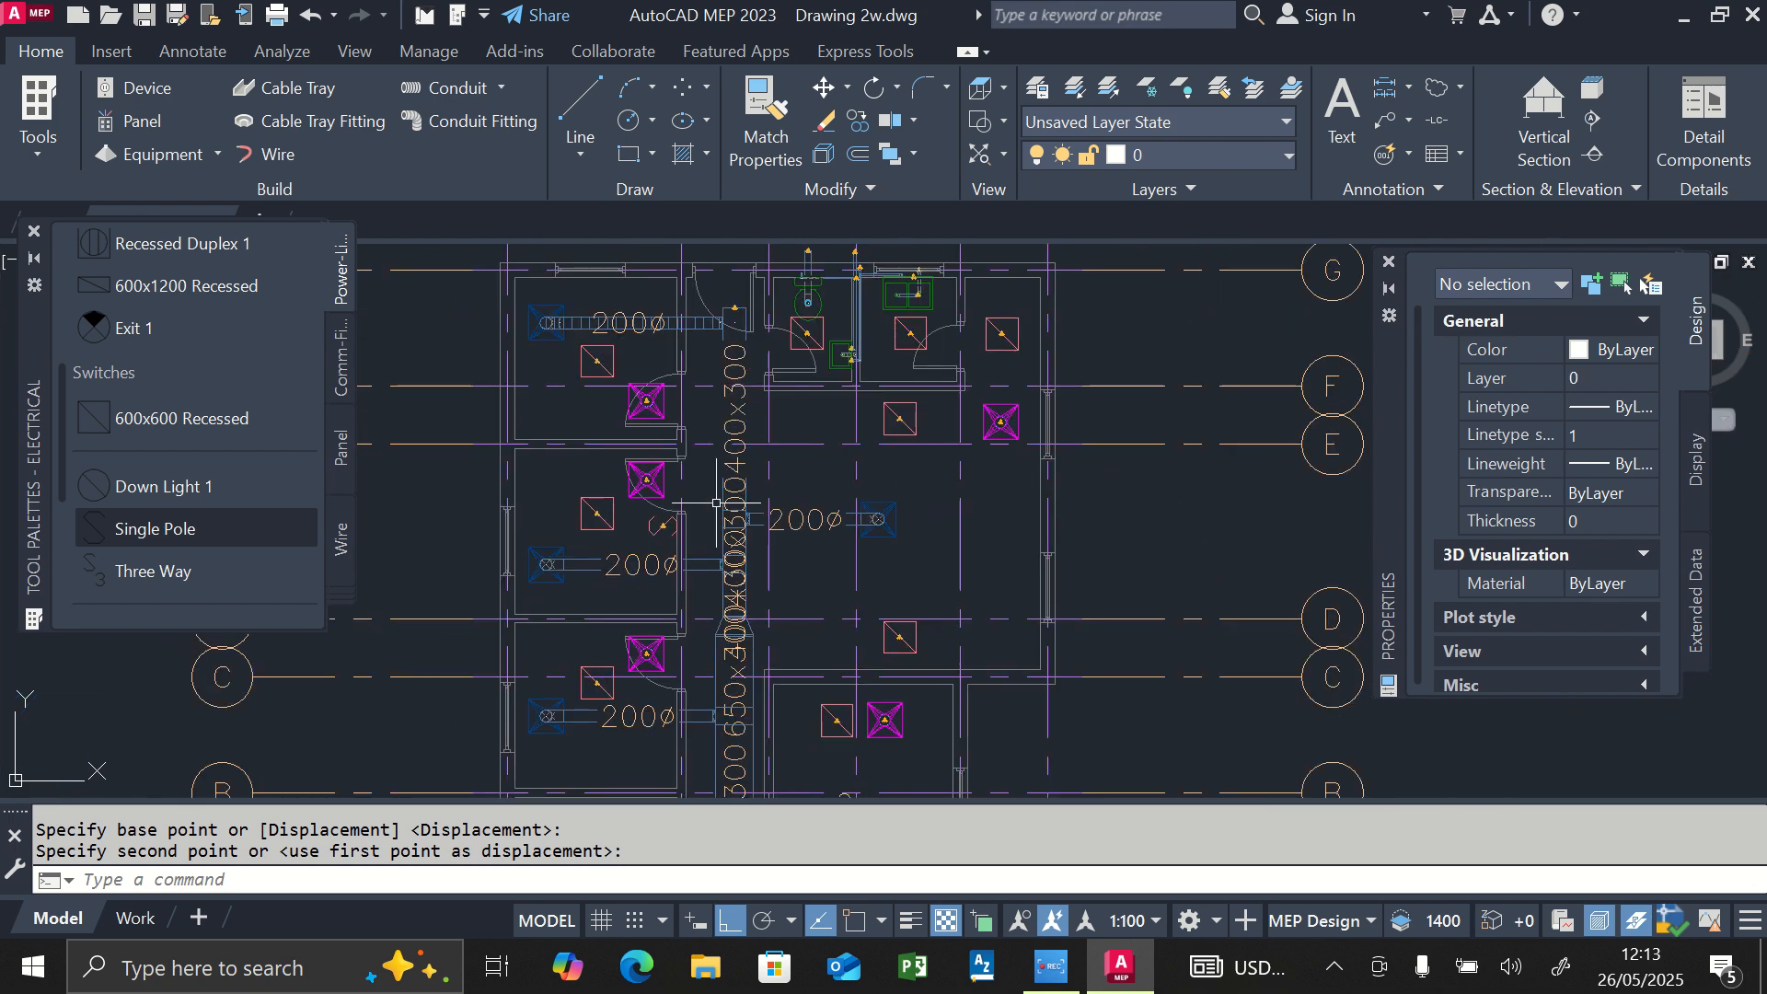
scroll(618, 557, up, 4)
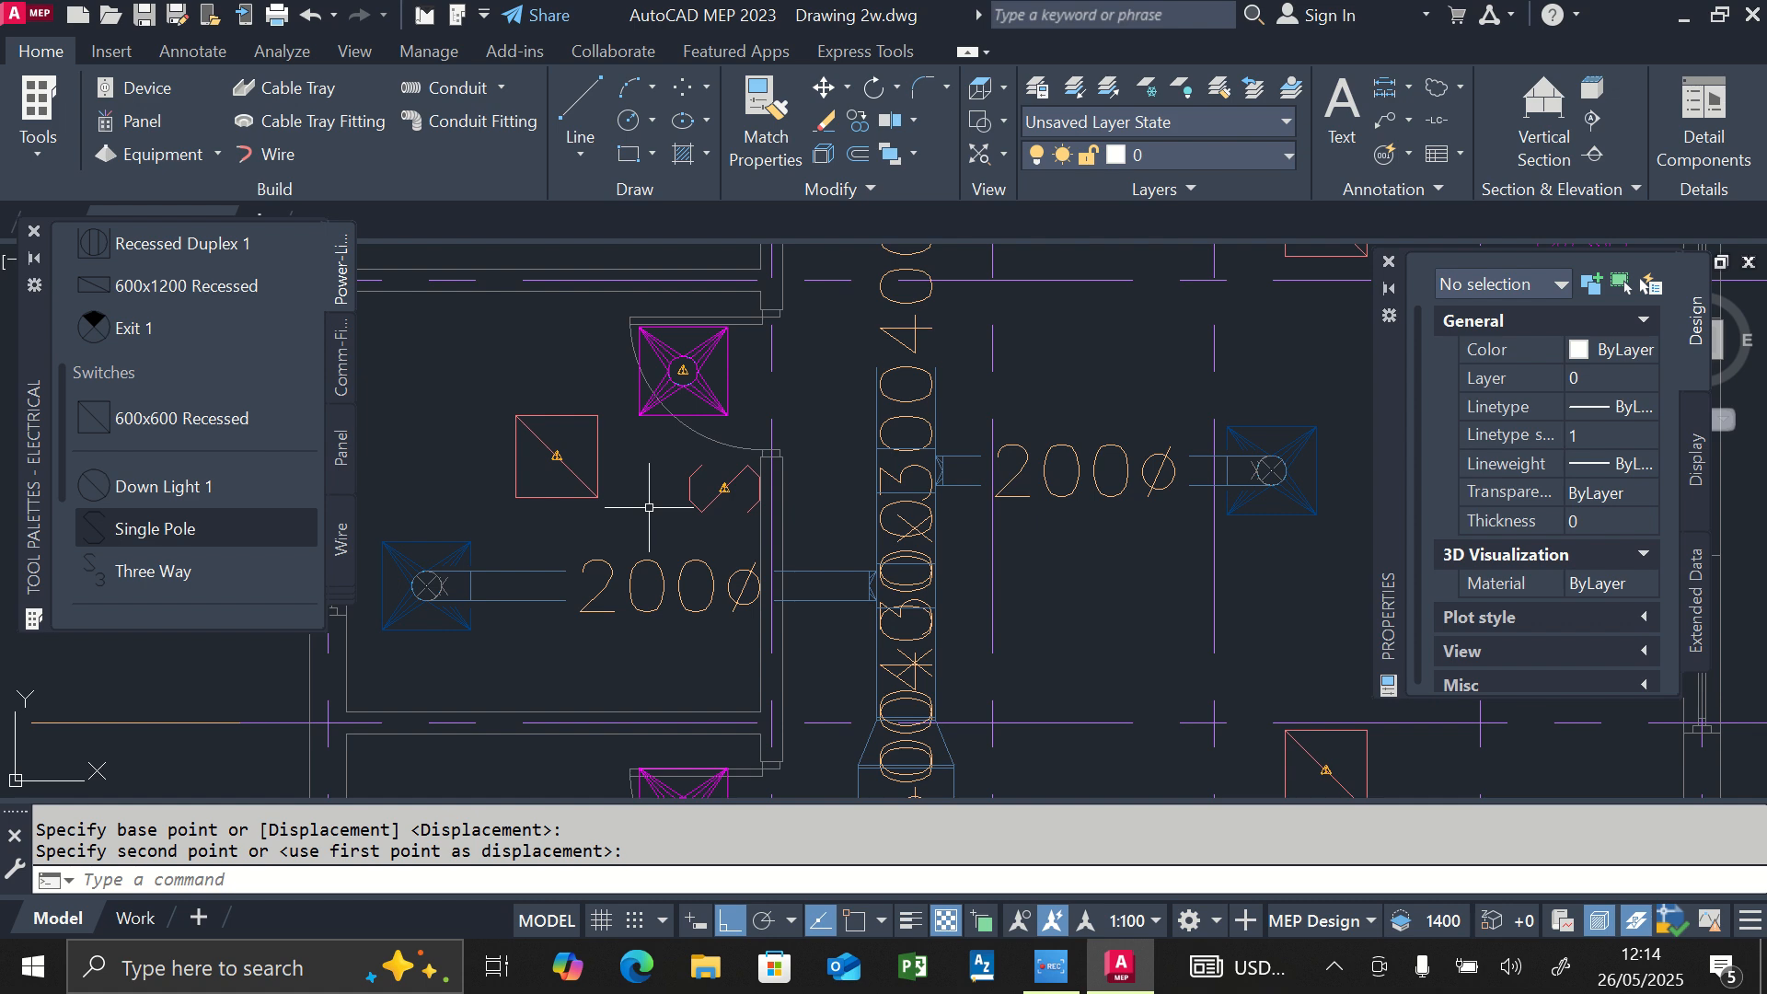
click(711, 505)
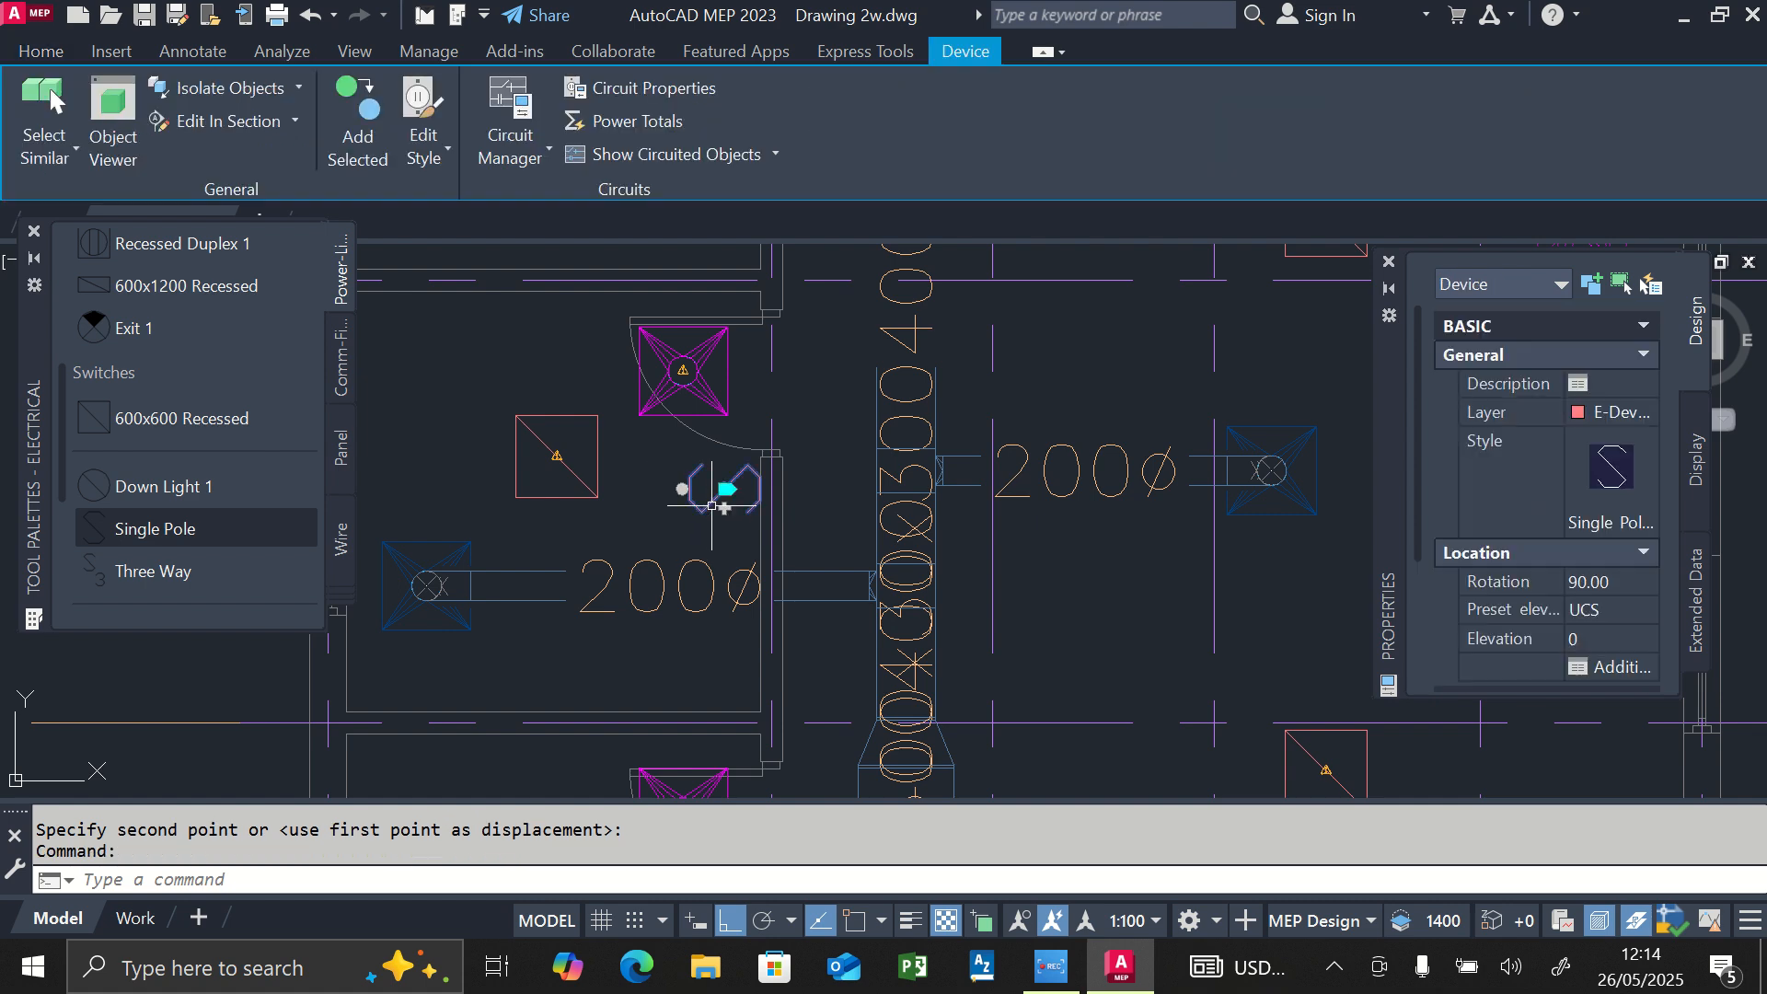
click(1586, 641)
text(1200)
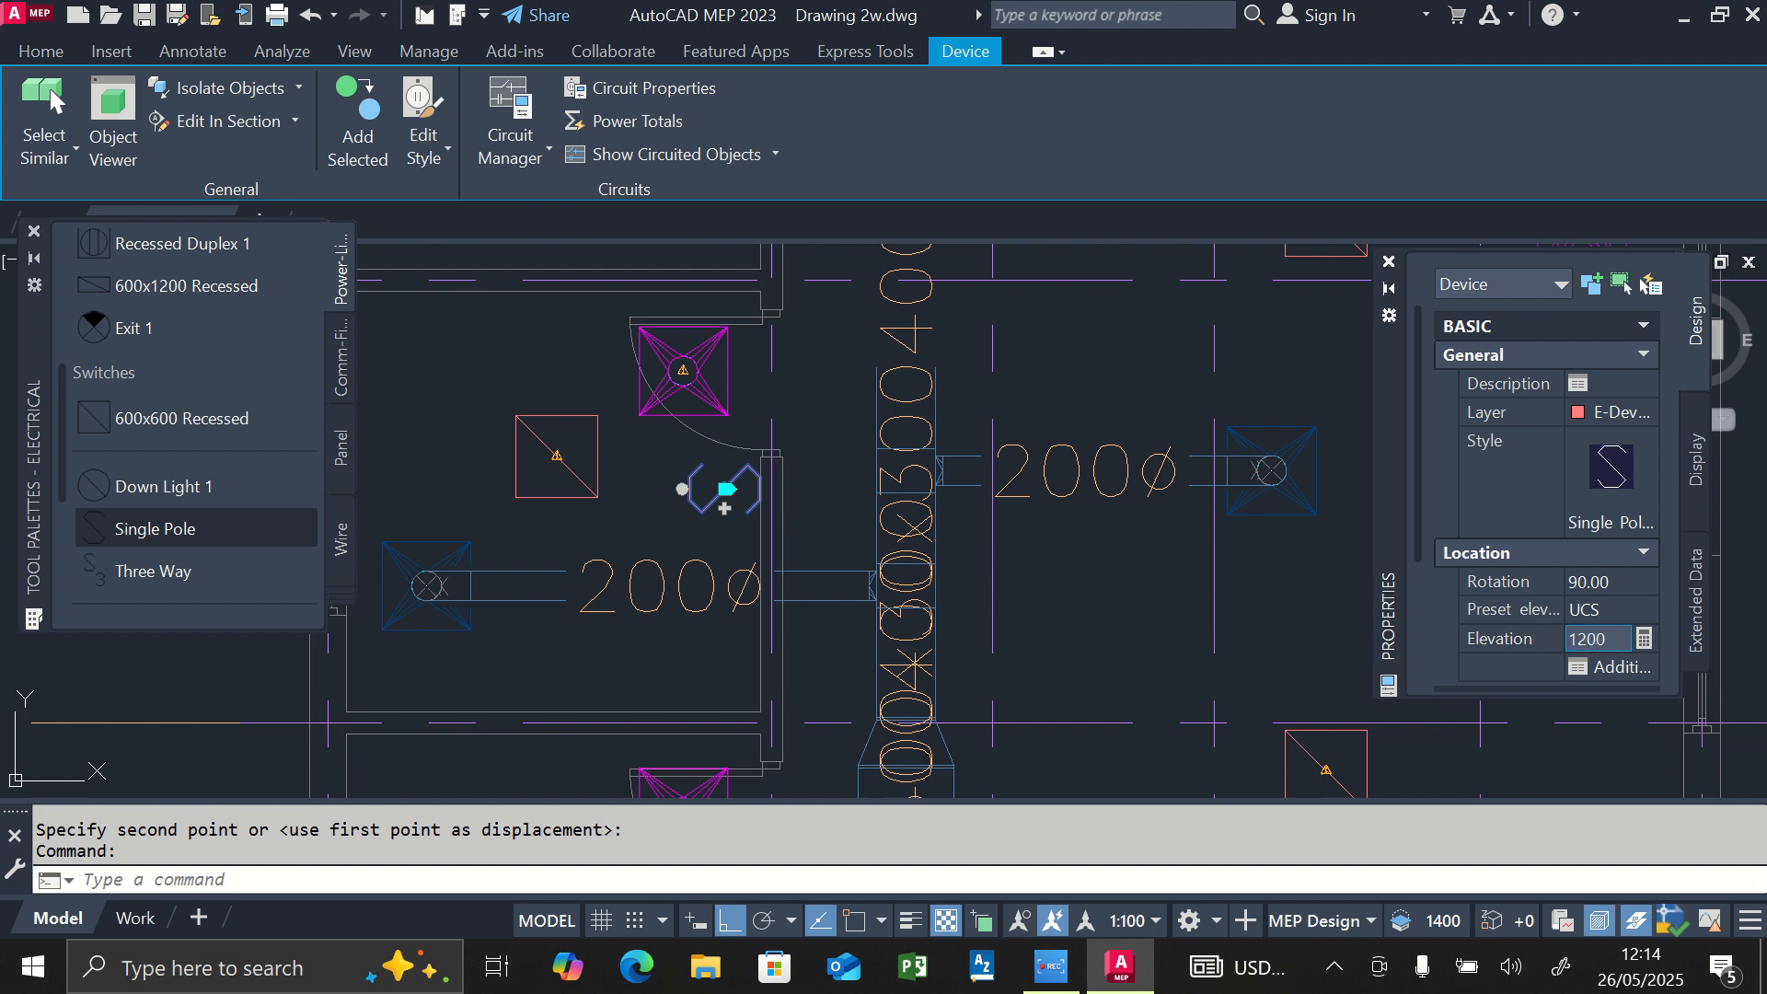
key(Return)
Copy the switch about 3064 units straight down to the wall beside the door of the adjacent room below
scroll(718, 495, down, 3)
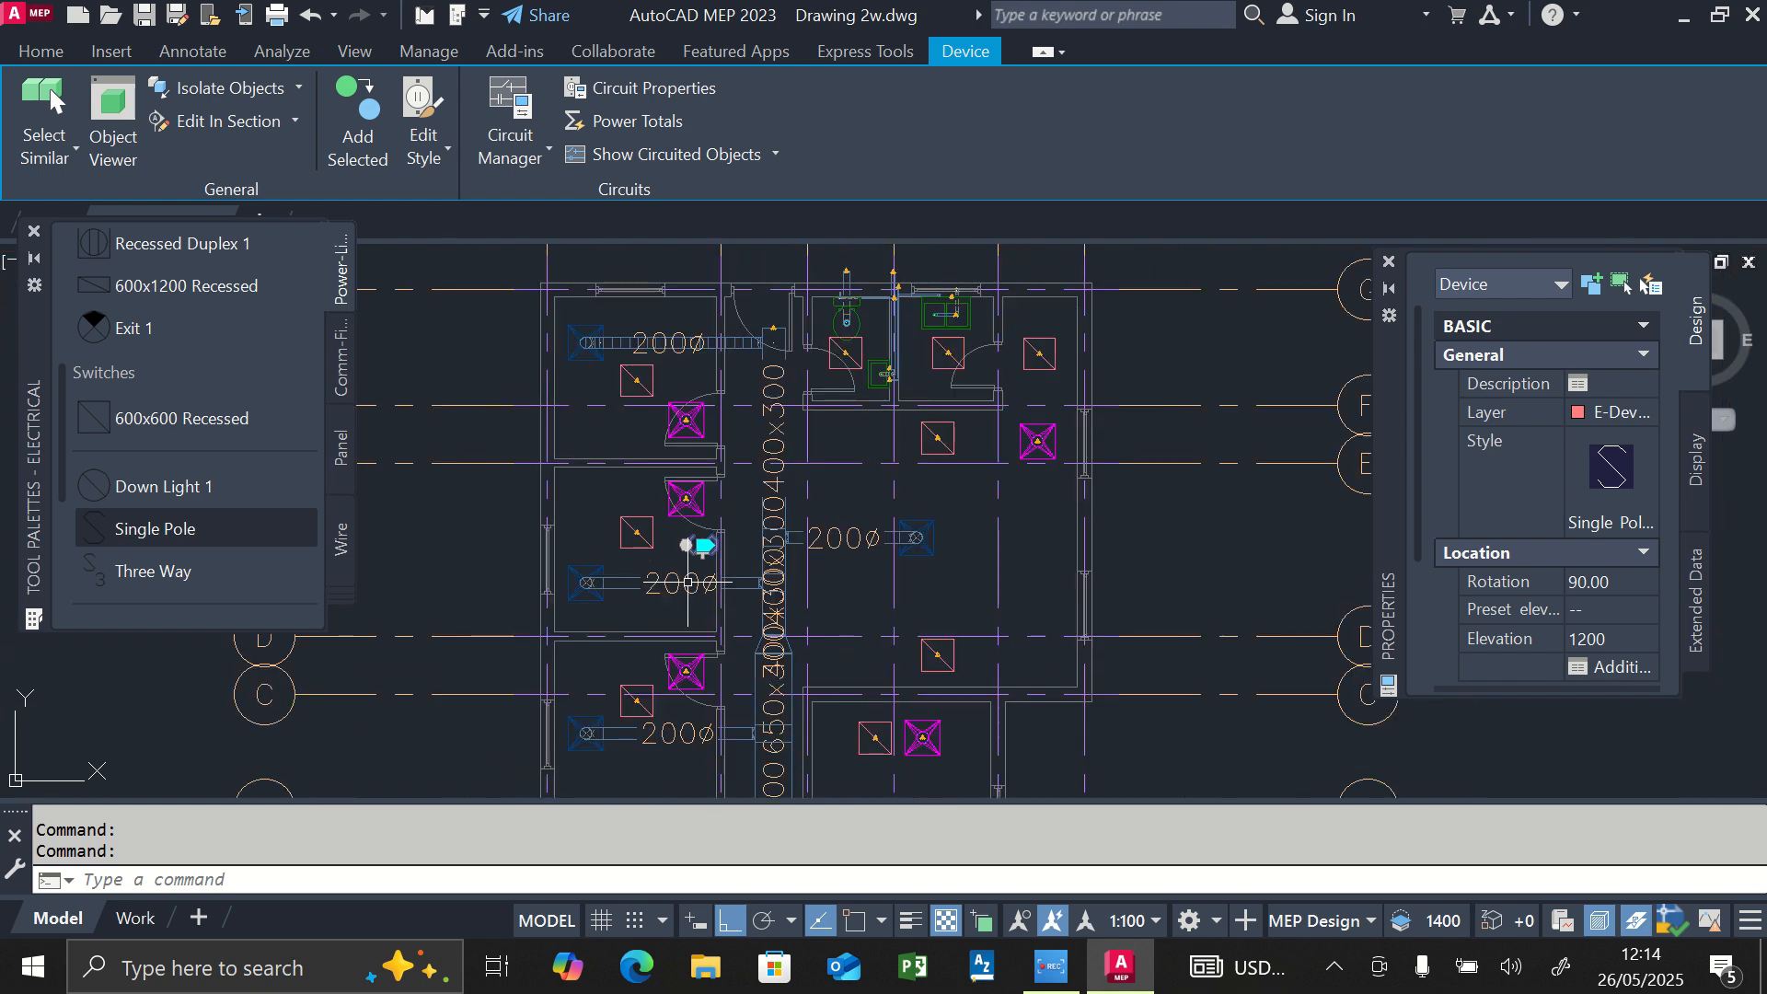
scroll(712, 568, up, 3)
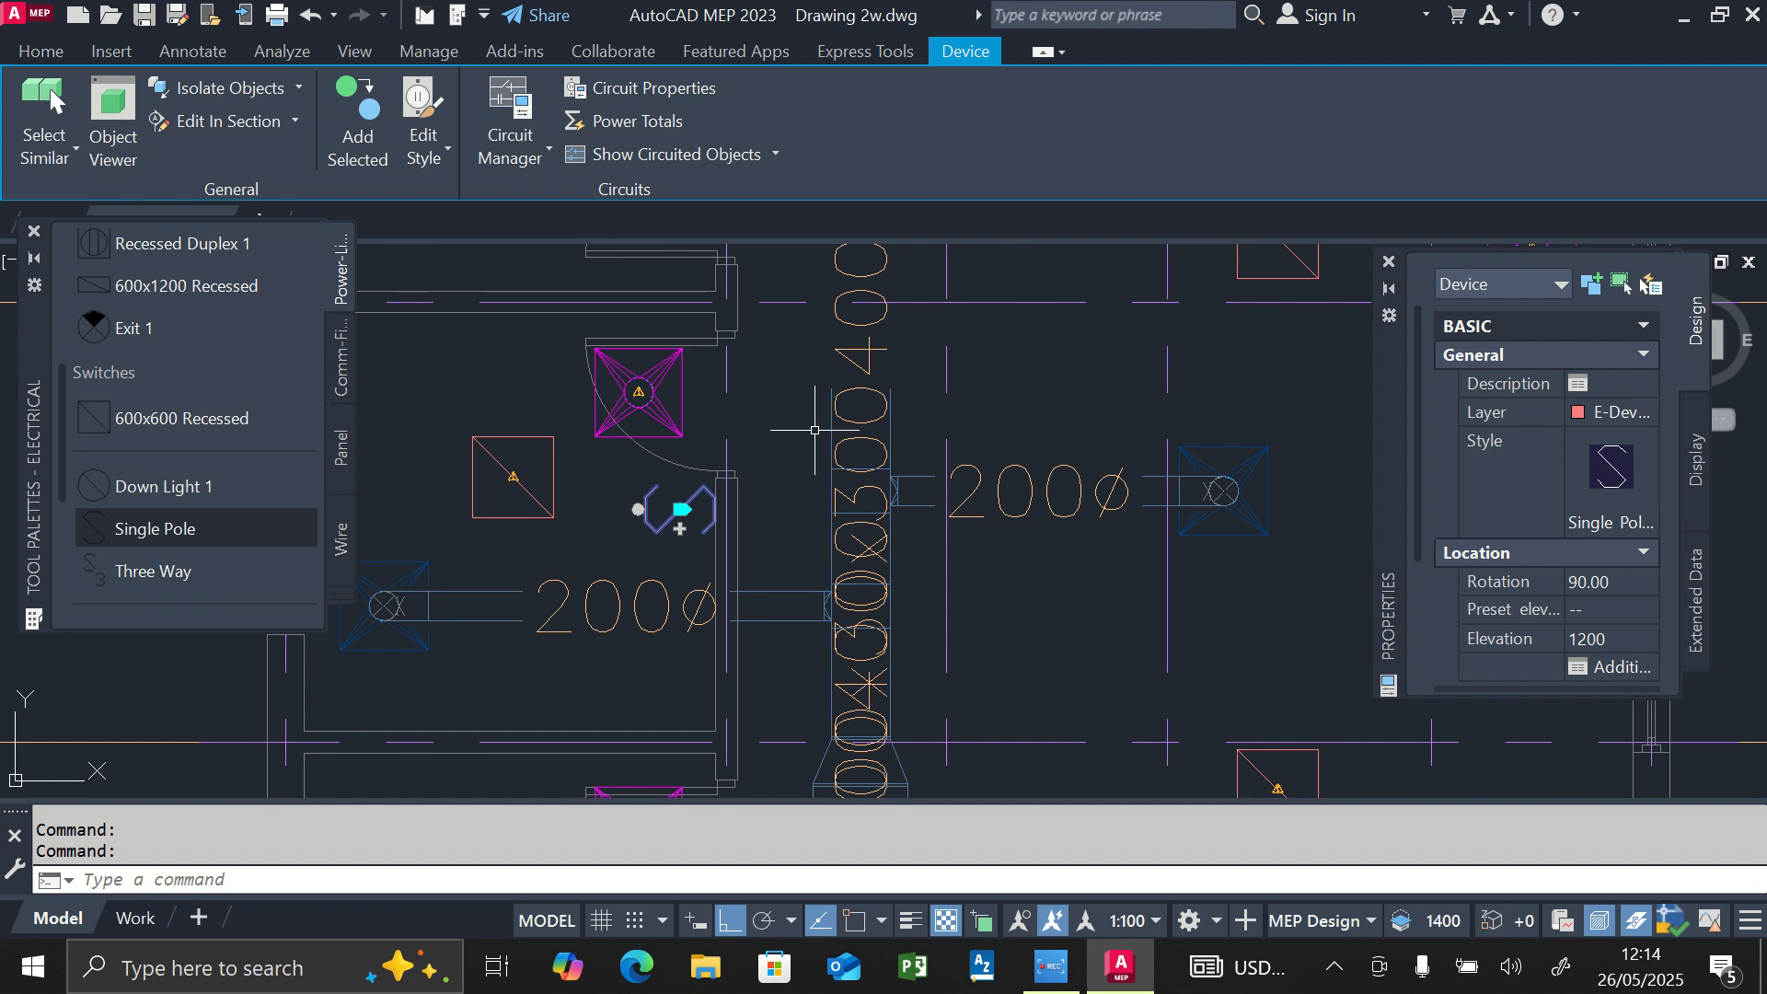
text(CP)
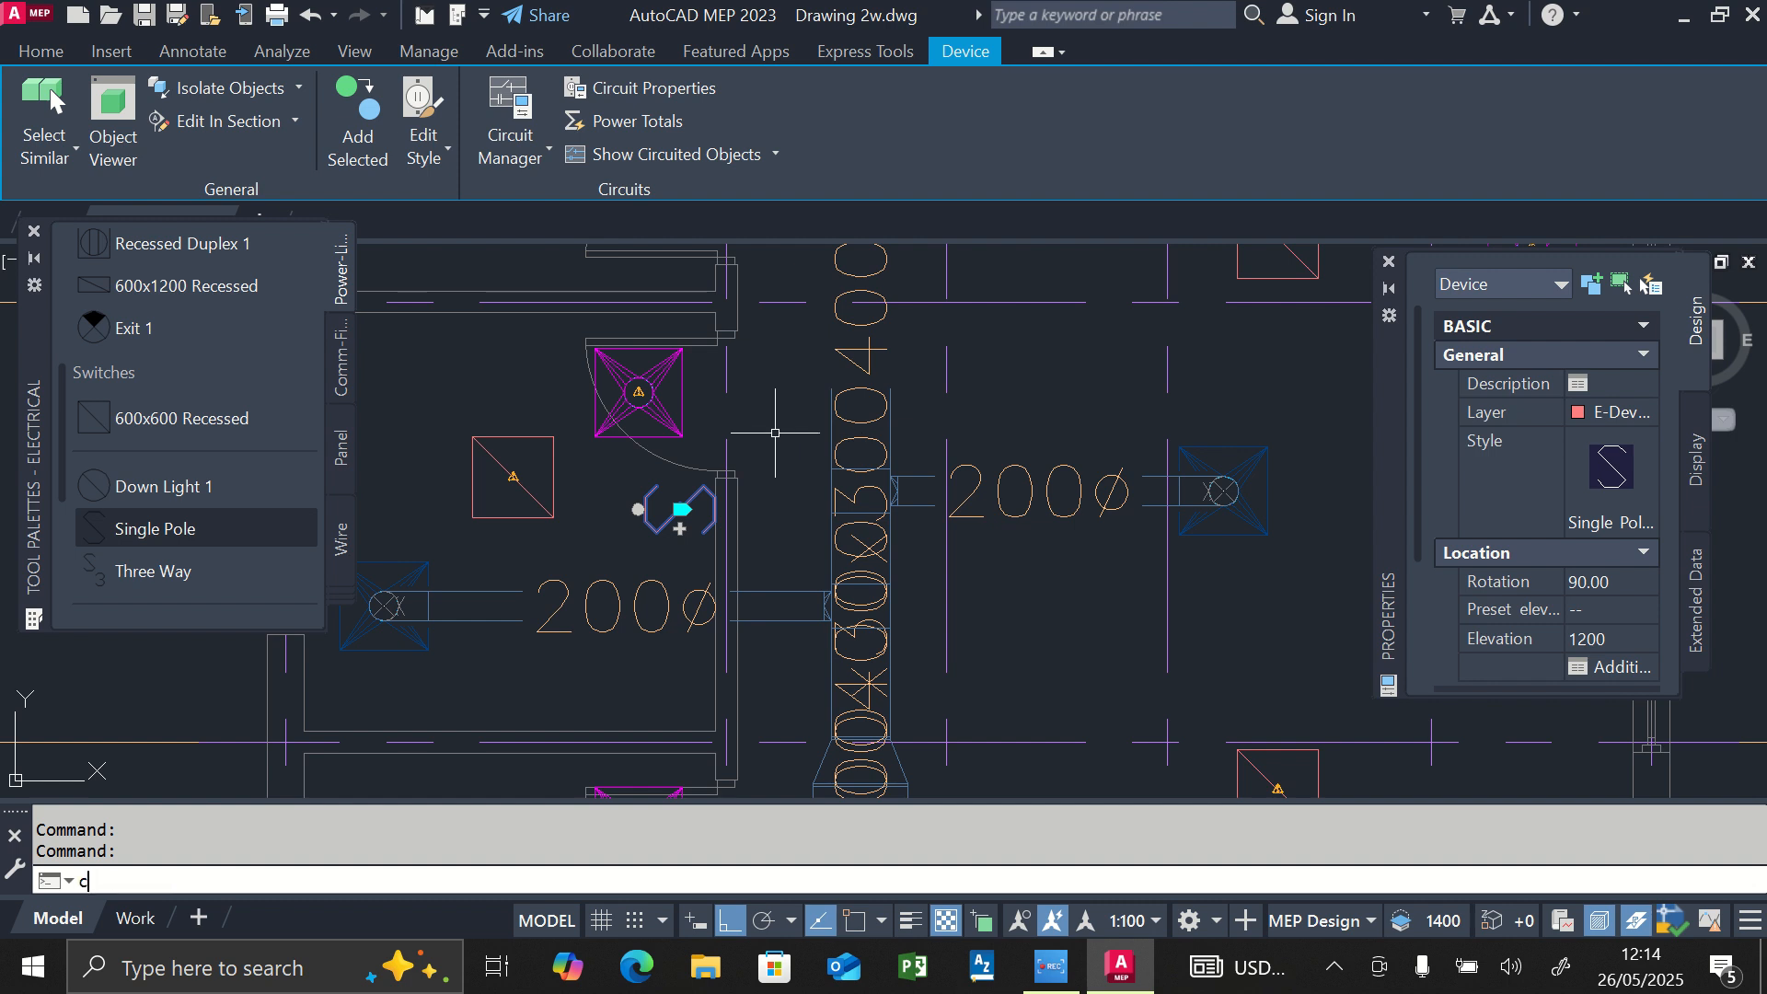
key(BackSpace)
key(BackSpace)
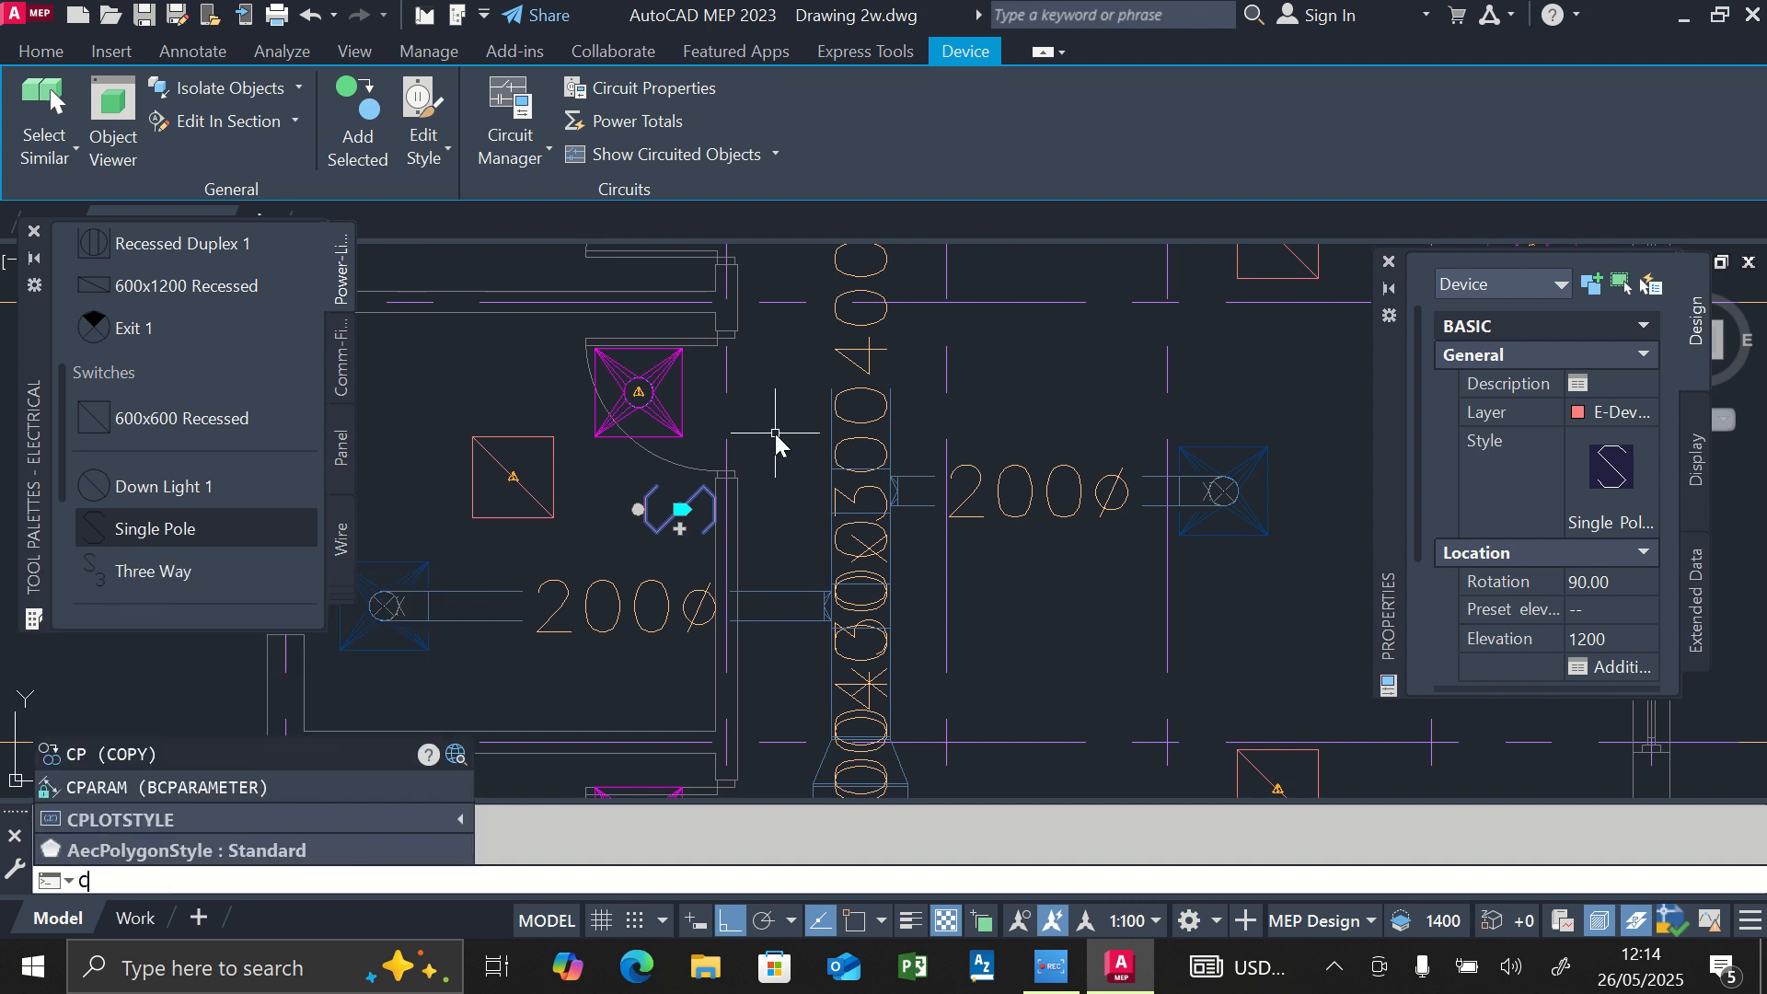
text(co)
key(Return)
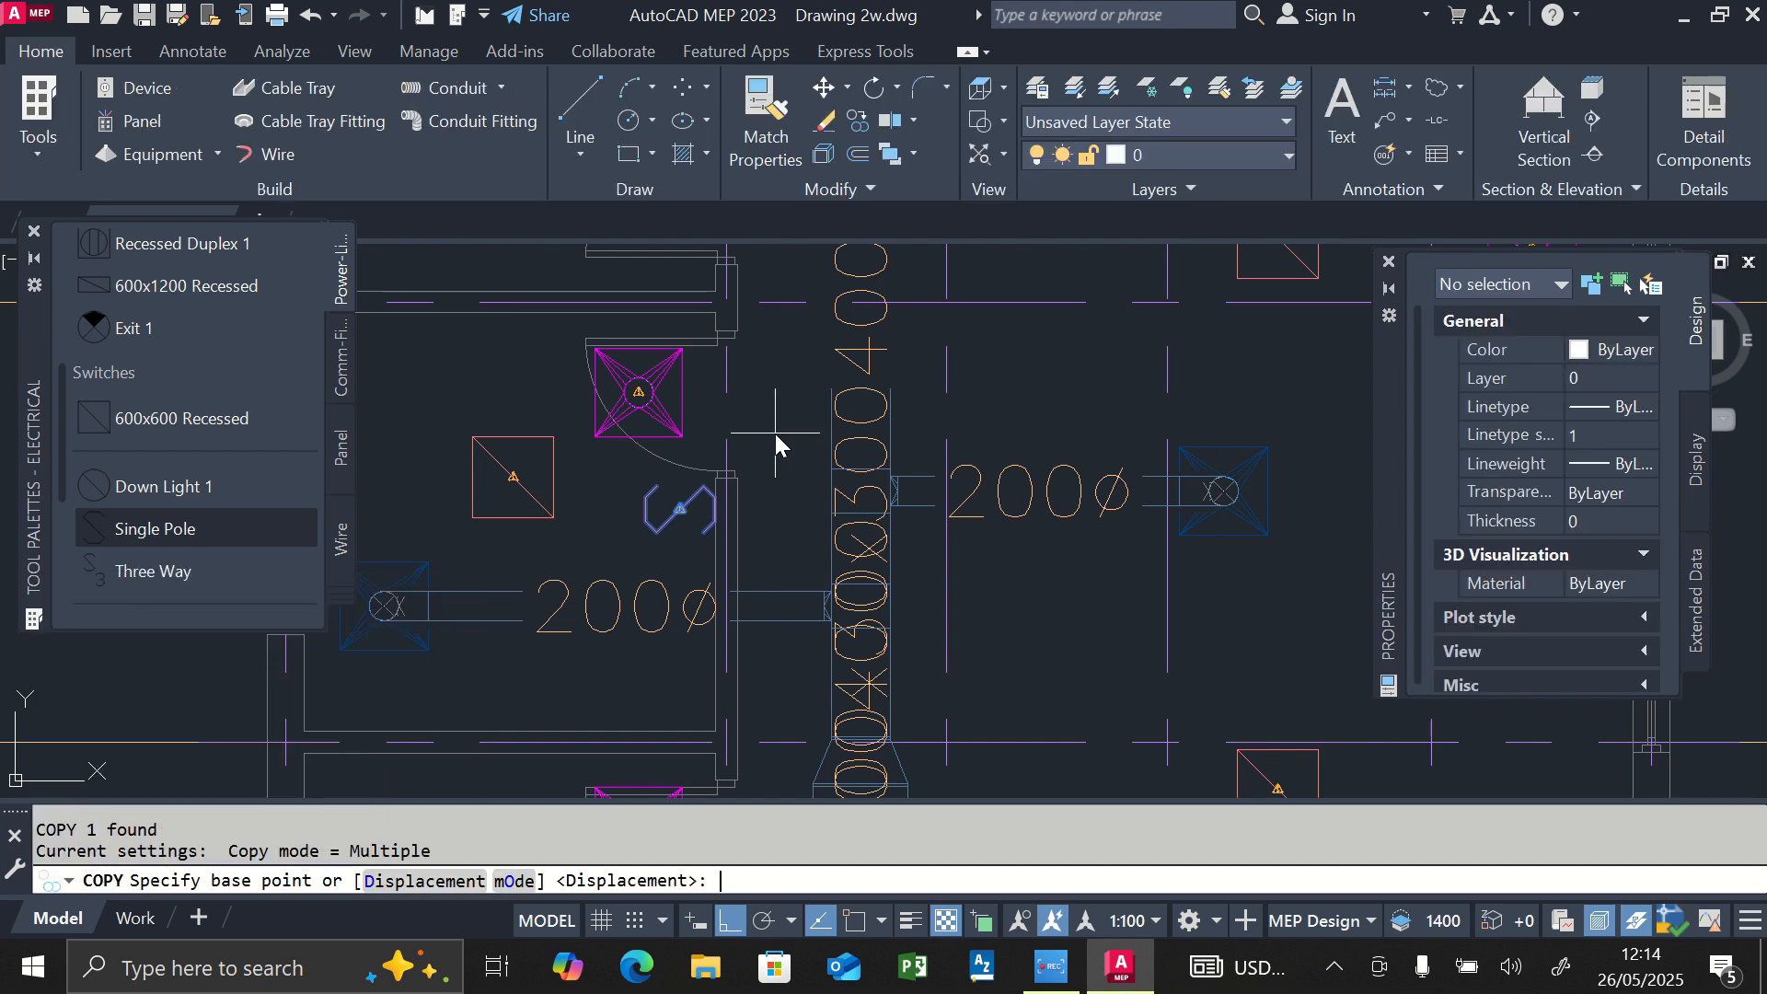
scroll(775, 433, down, 1)
scroll(849, 420, down, 4)
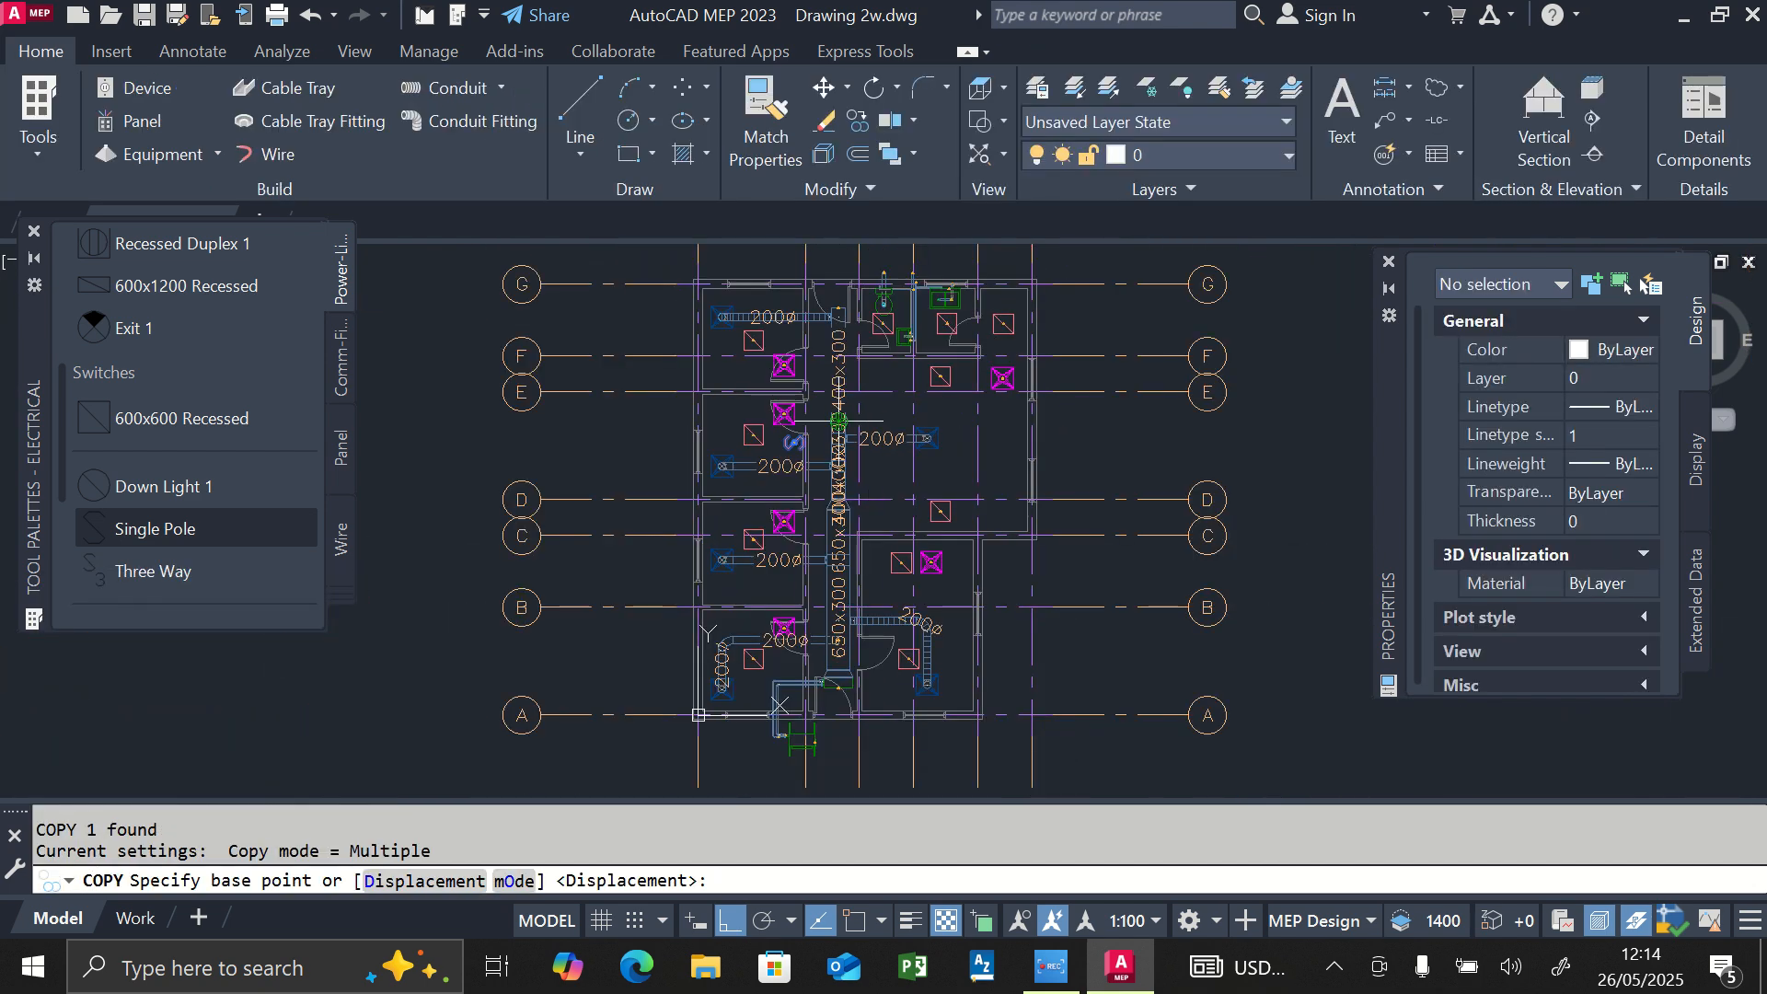
scroll(828, 423, up, 3)
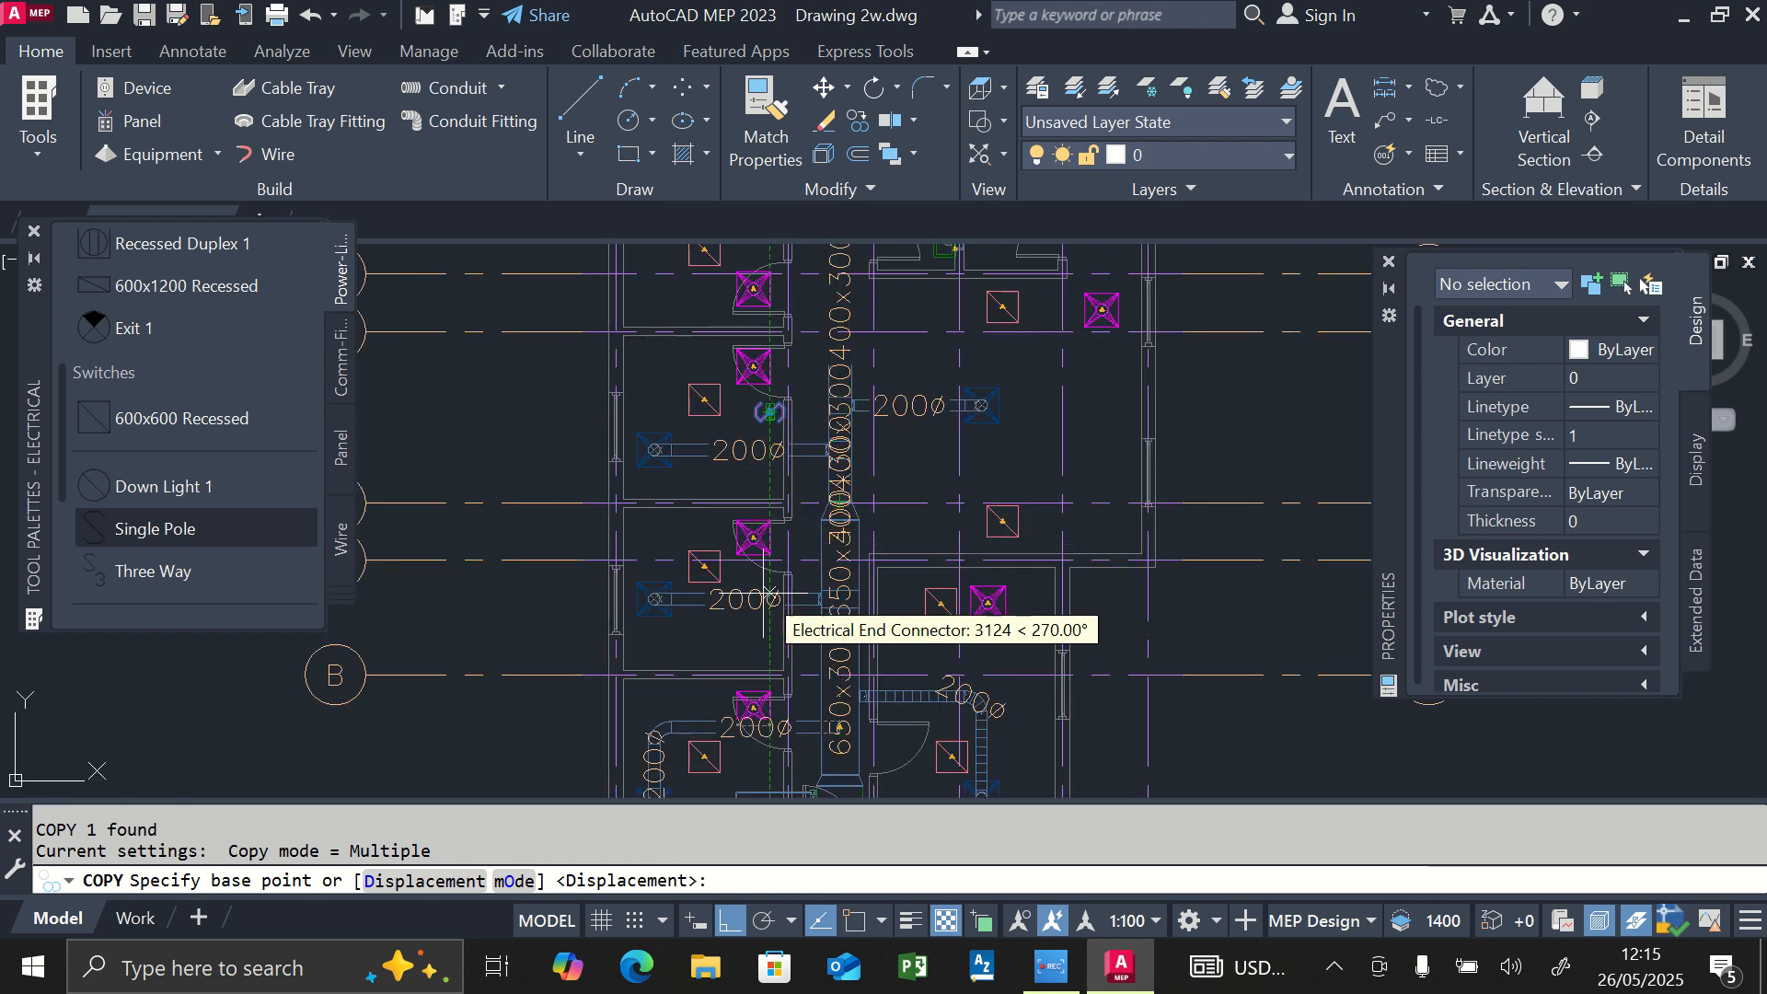
click(786, 413)
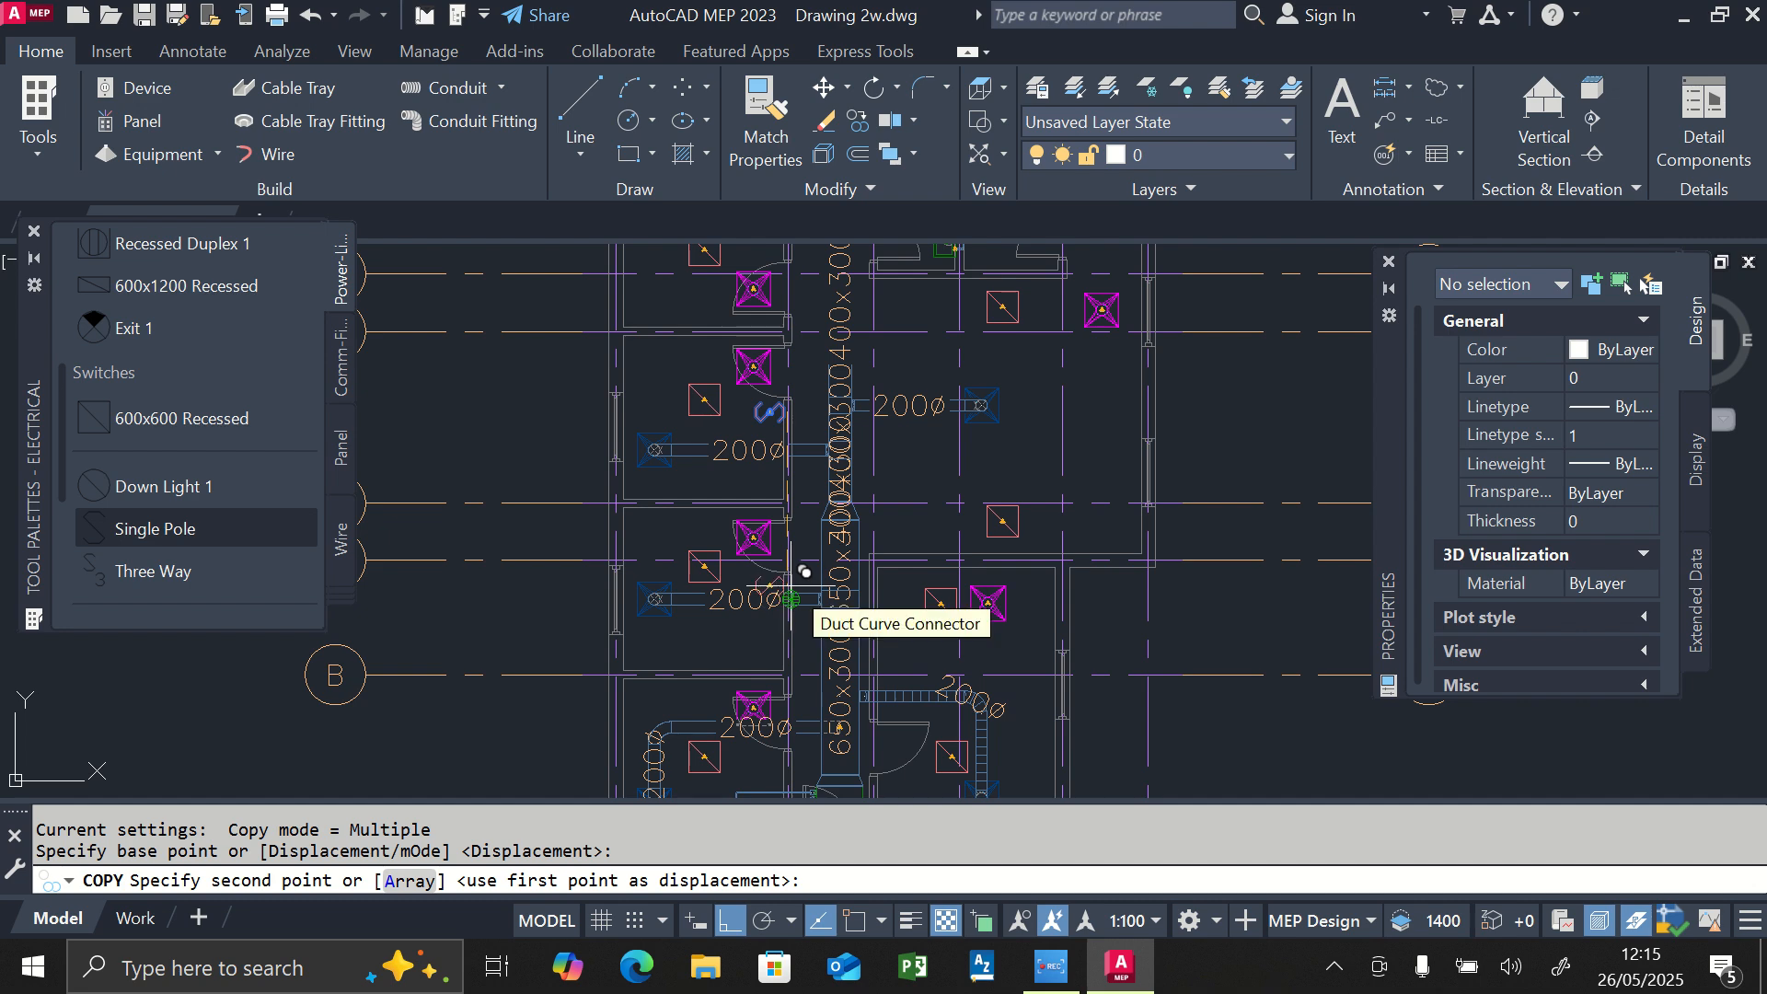
scroll(792, 585, up, 5)
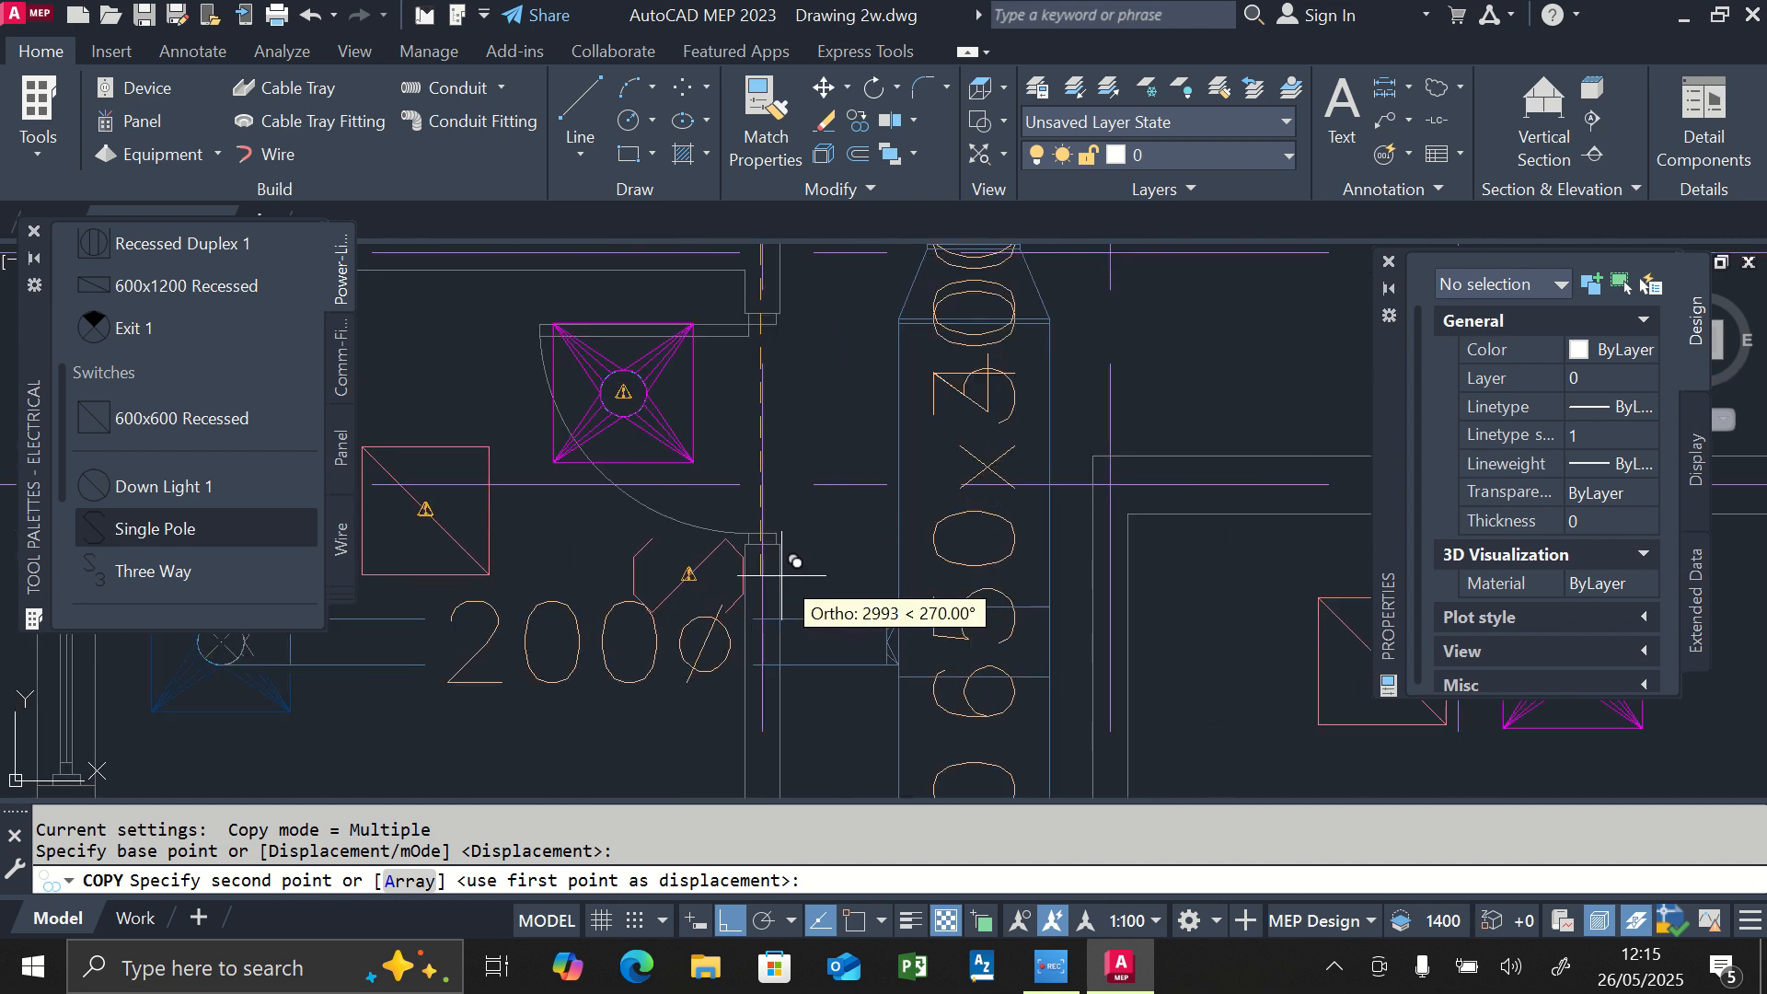
click(780, 596)
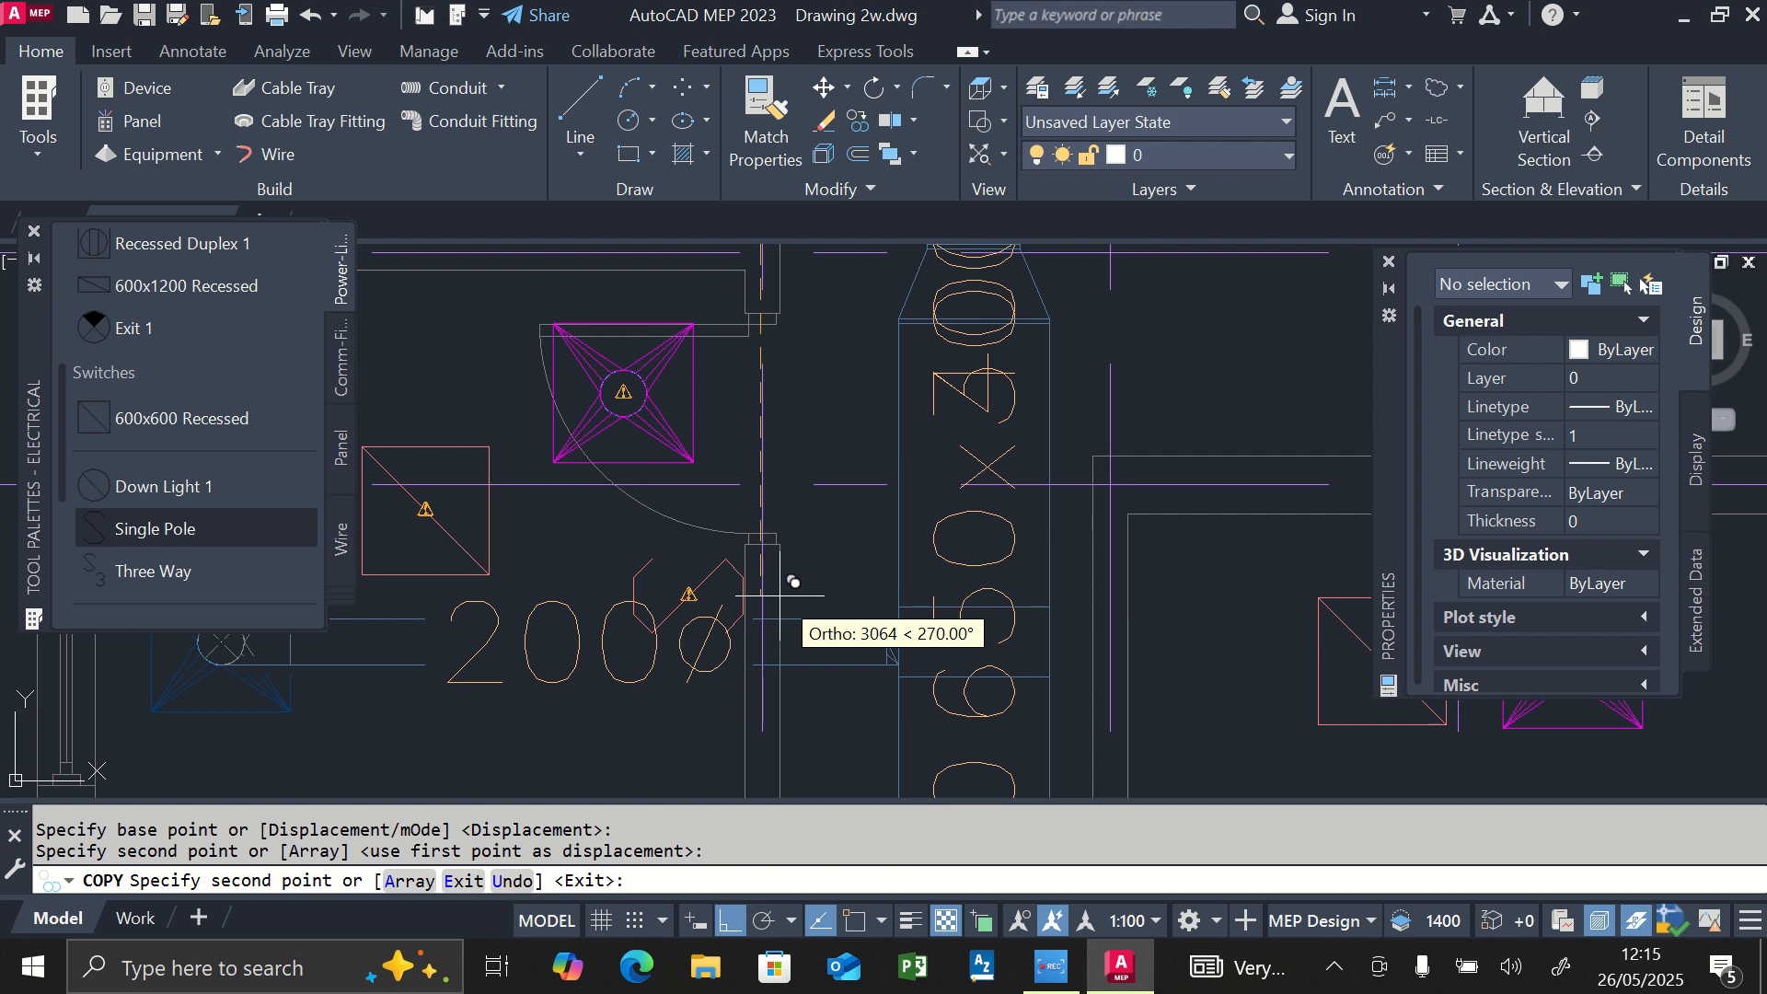
Place another copy about 6128 units straight down from the original switch, beside the door of the room nearest grid line A
scroll(780, 596, down, 5)
scroll(777, 713, up, 5)
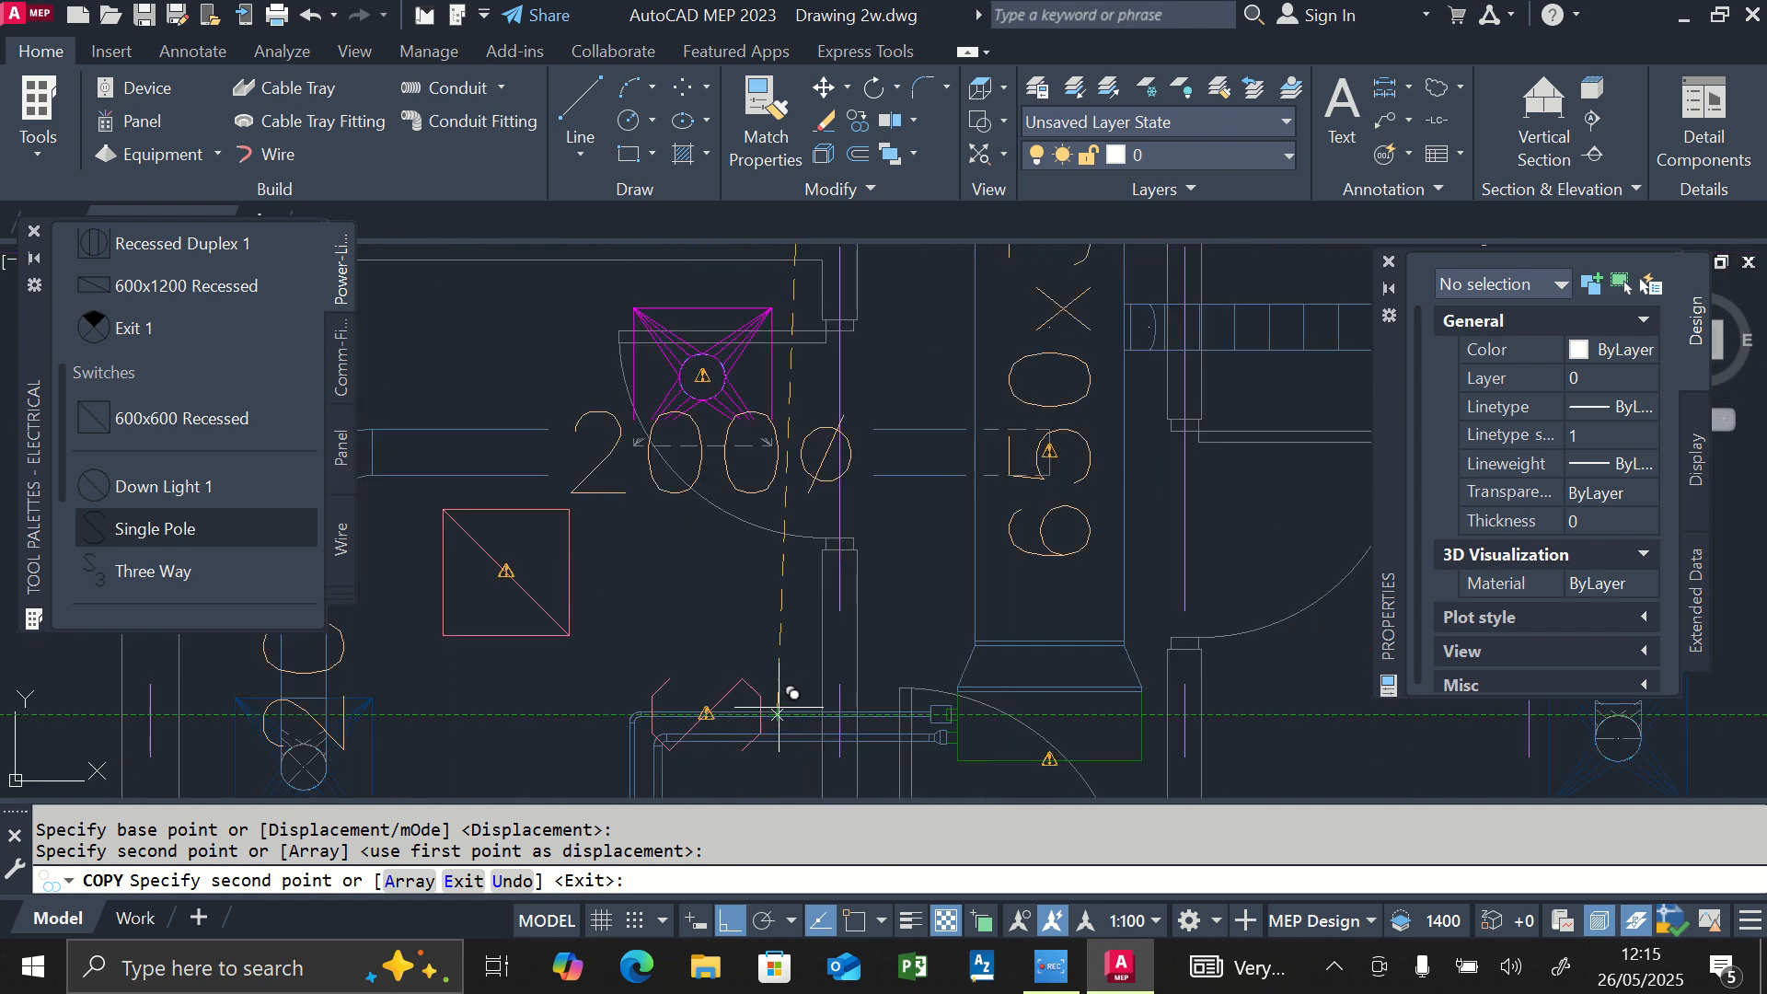
click(799, 596)
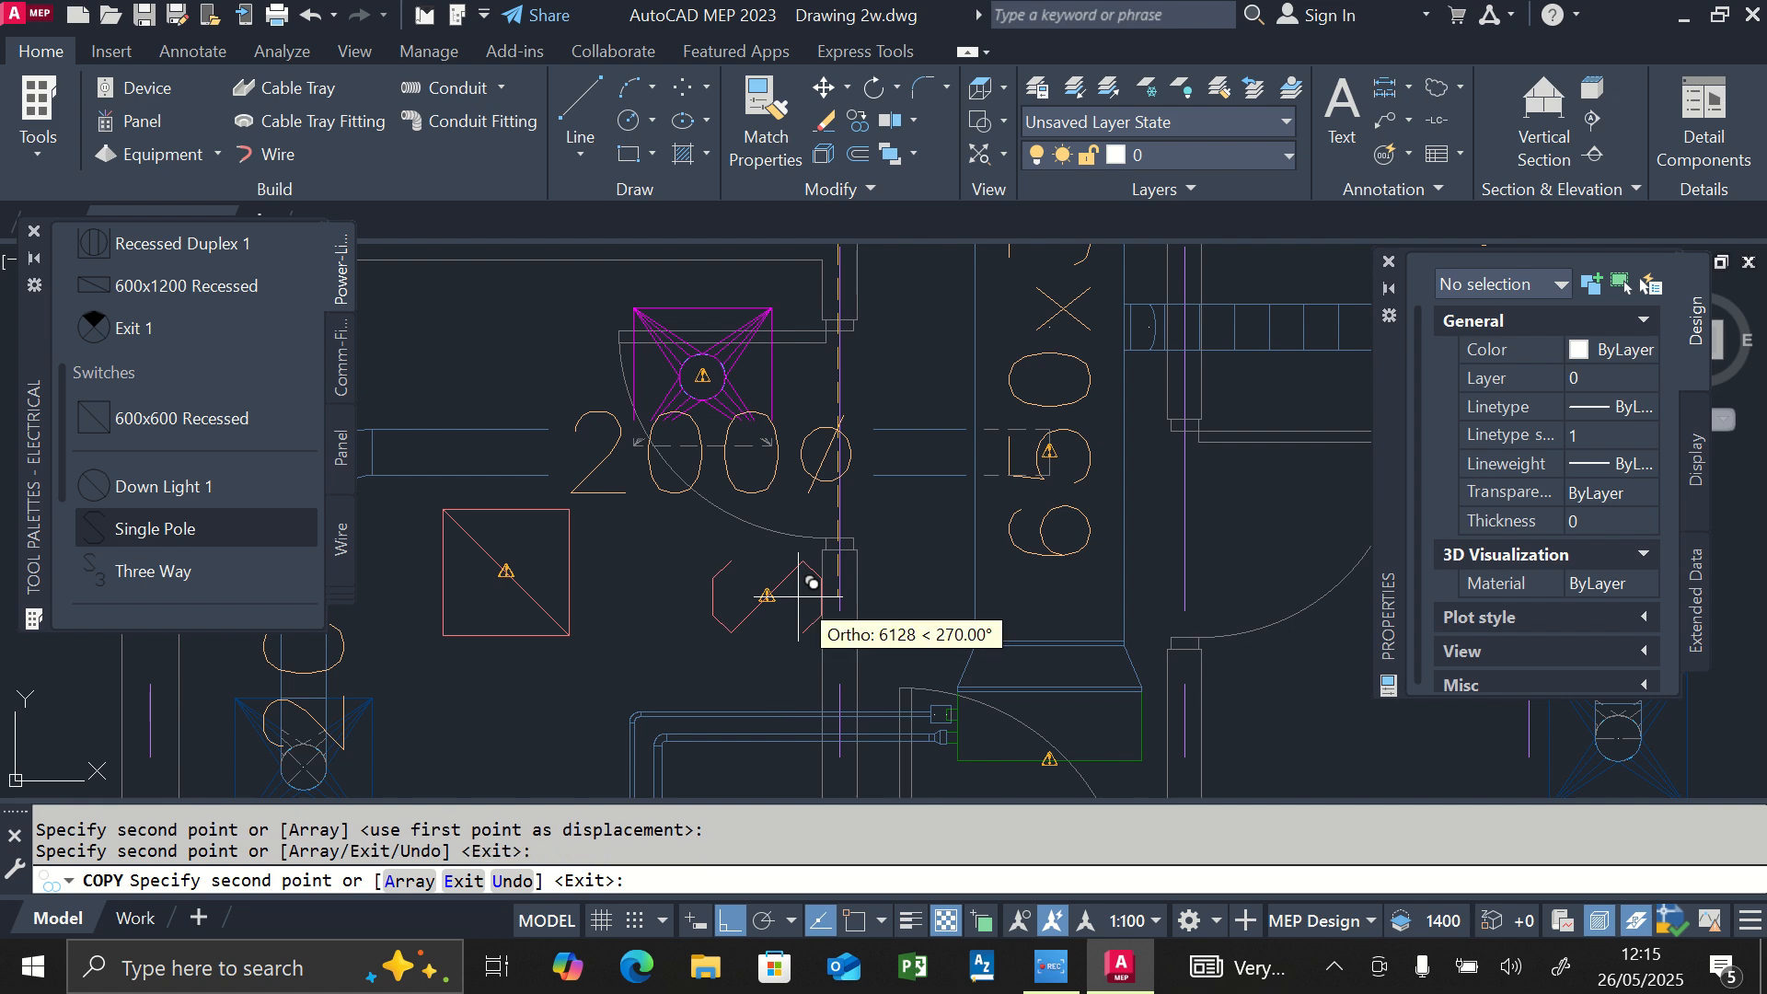
Place another copy of the switch straight up from the original, beside the door of the corner room at grid lines 1 and G
scroll(796, 639, down, 3)
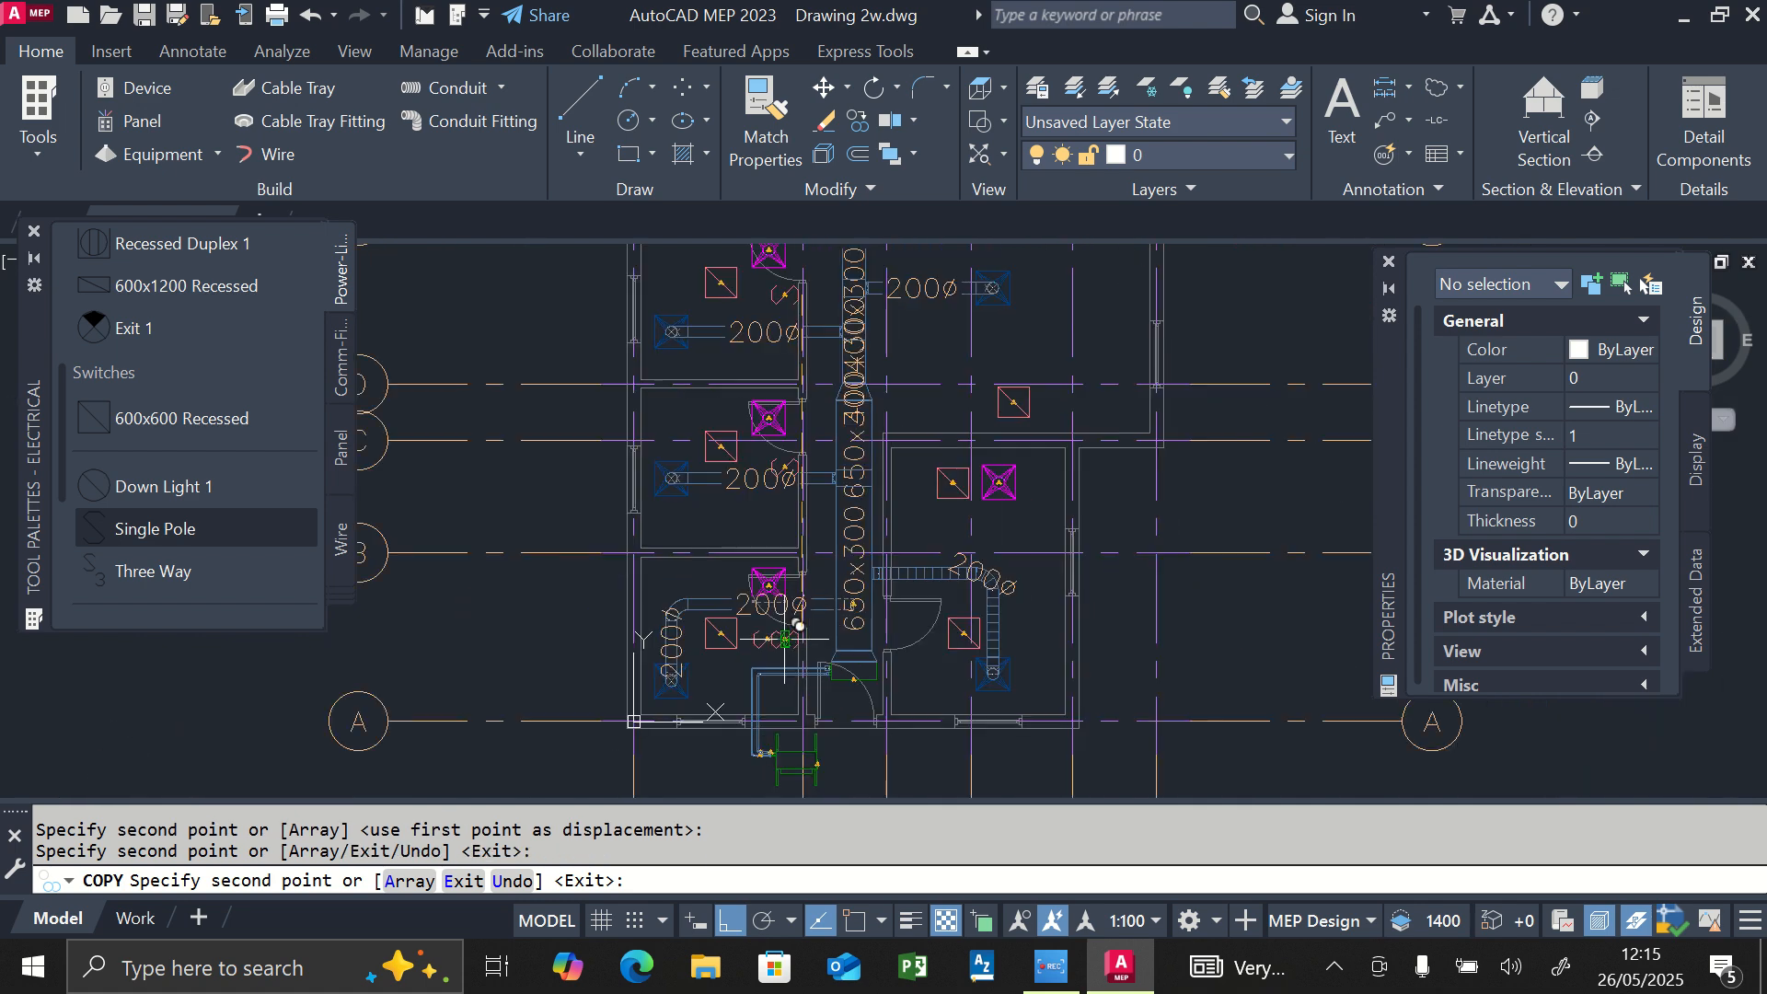
scroll(808, 607, down, 2)
scroll(807, 262, up, 4)
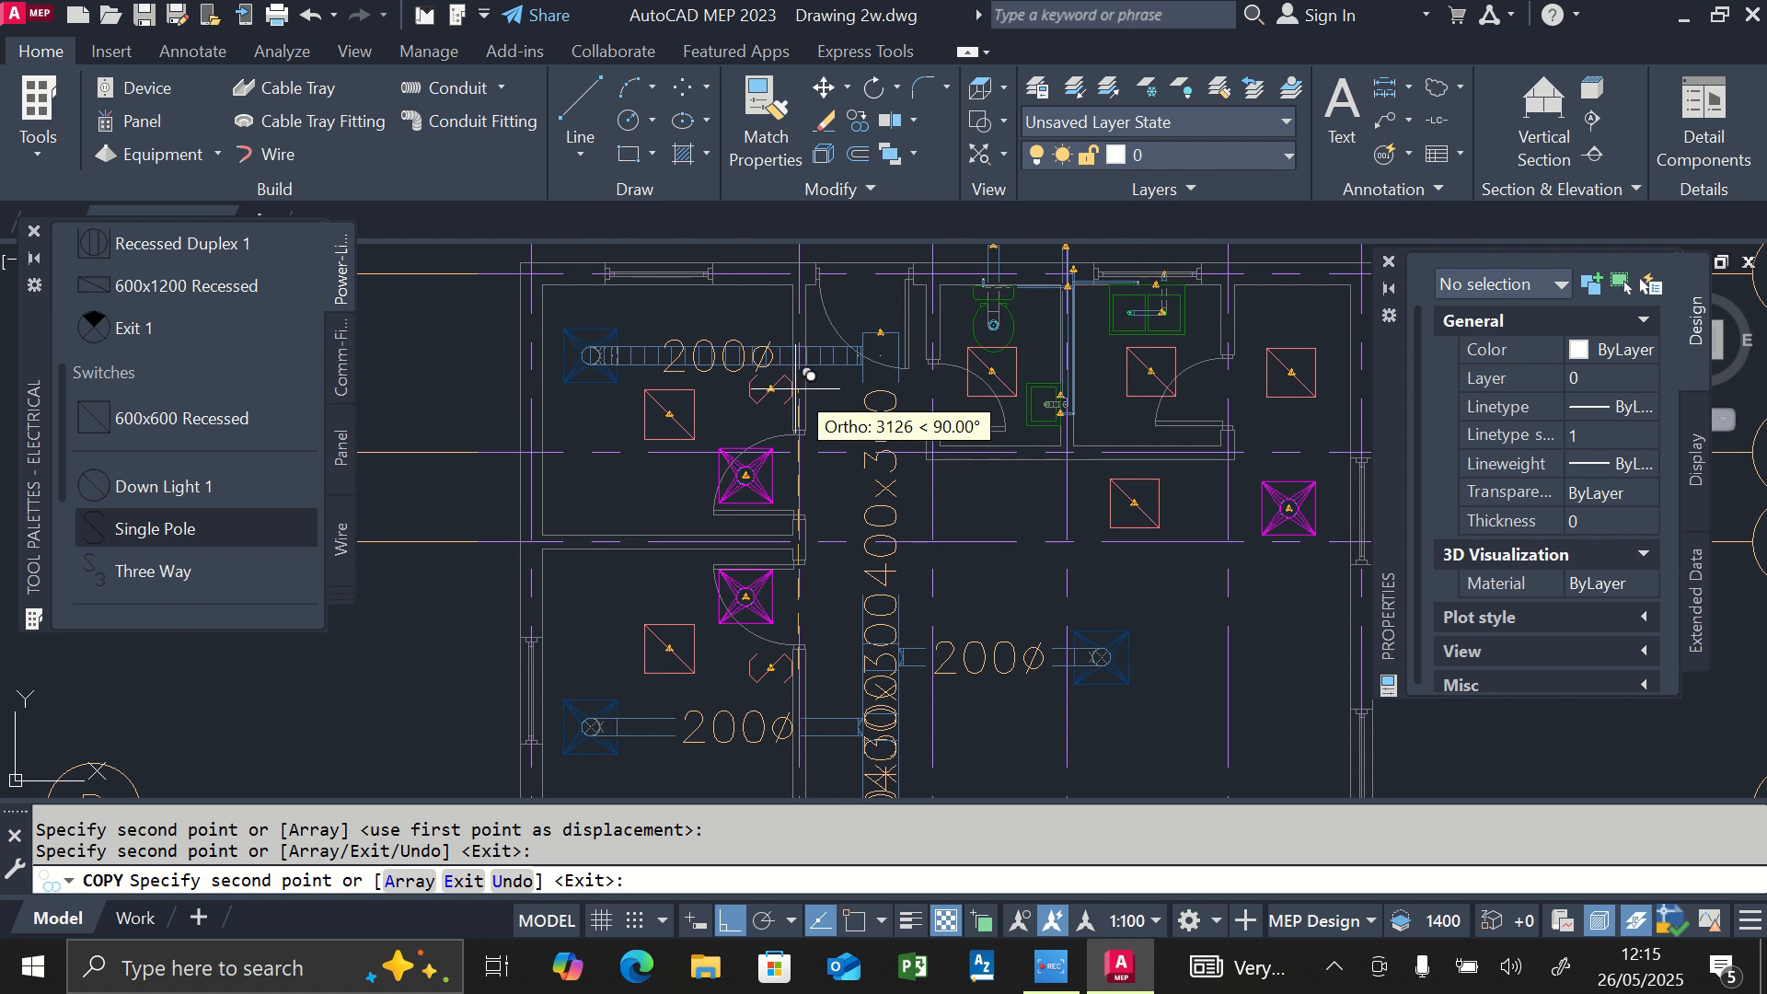
scroll(809, 374, up, 3)
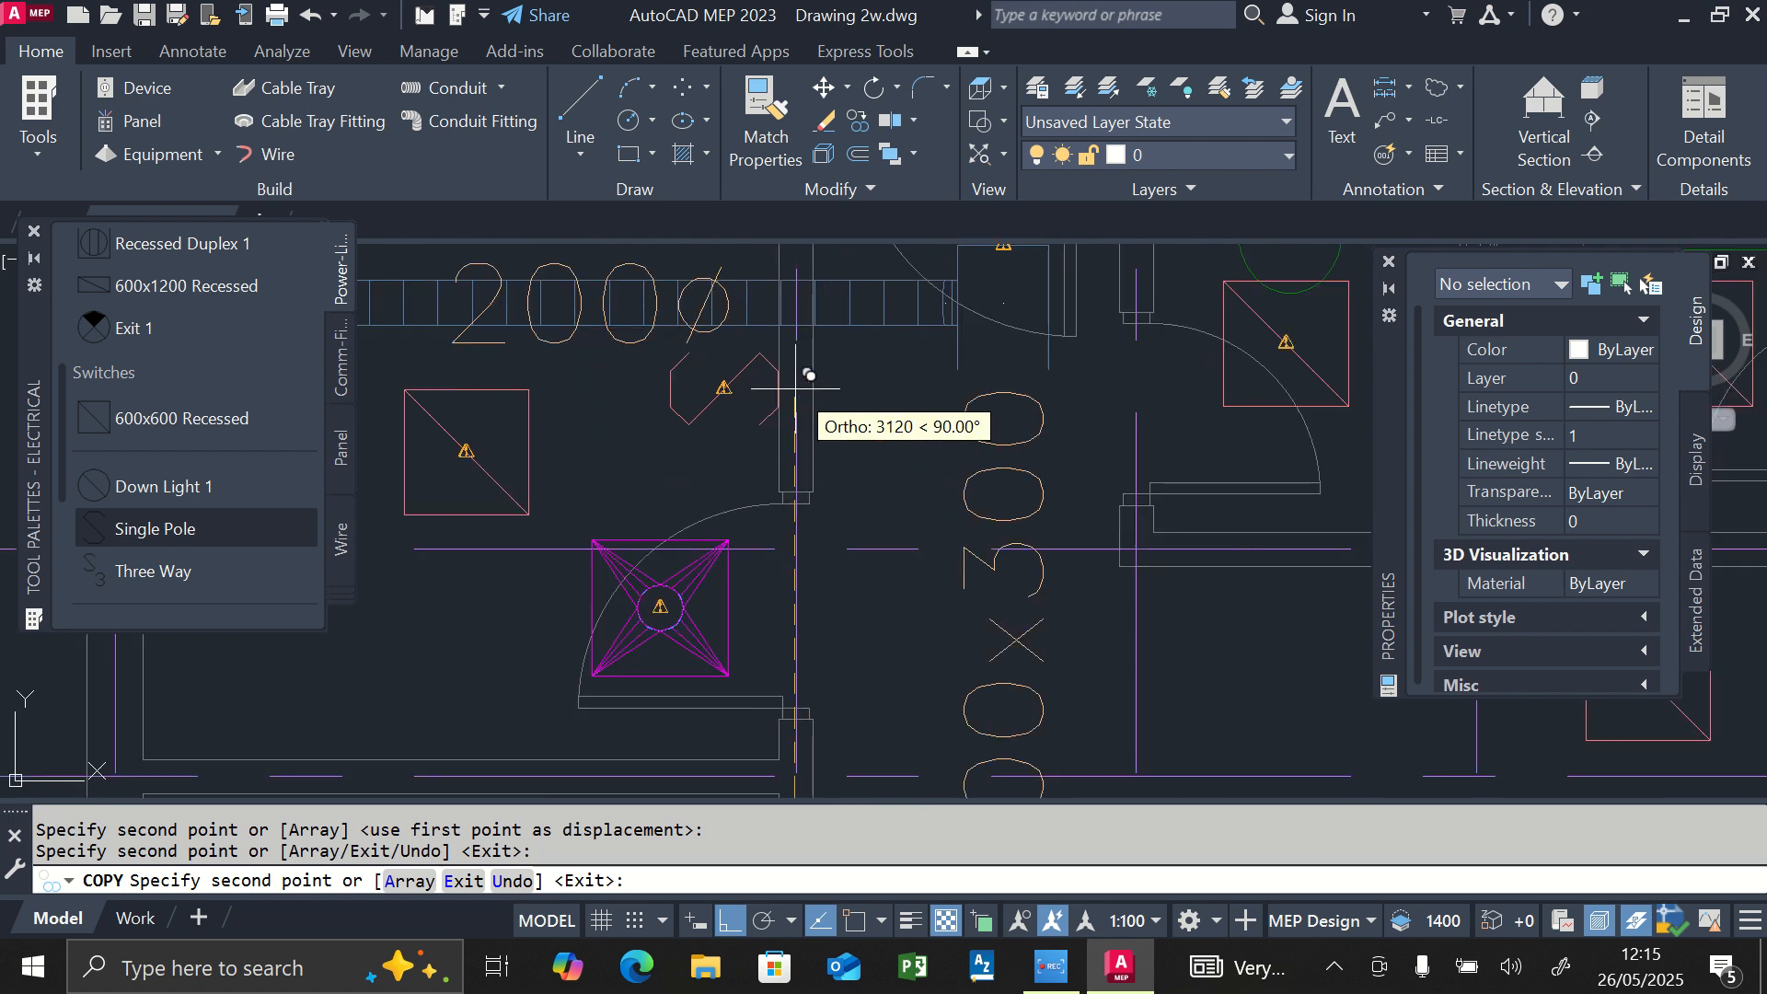
click(789, 446)
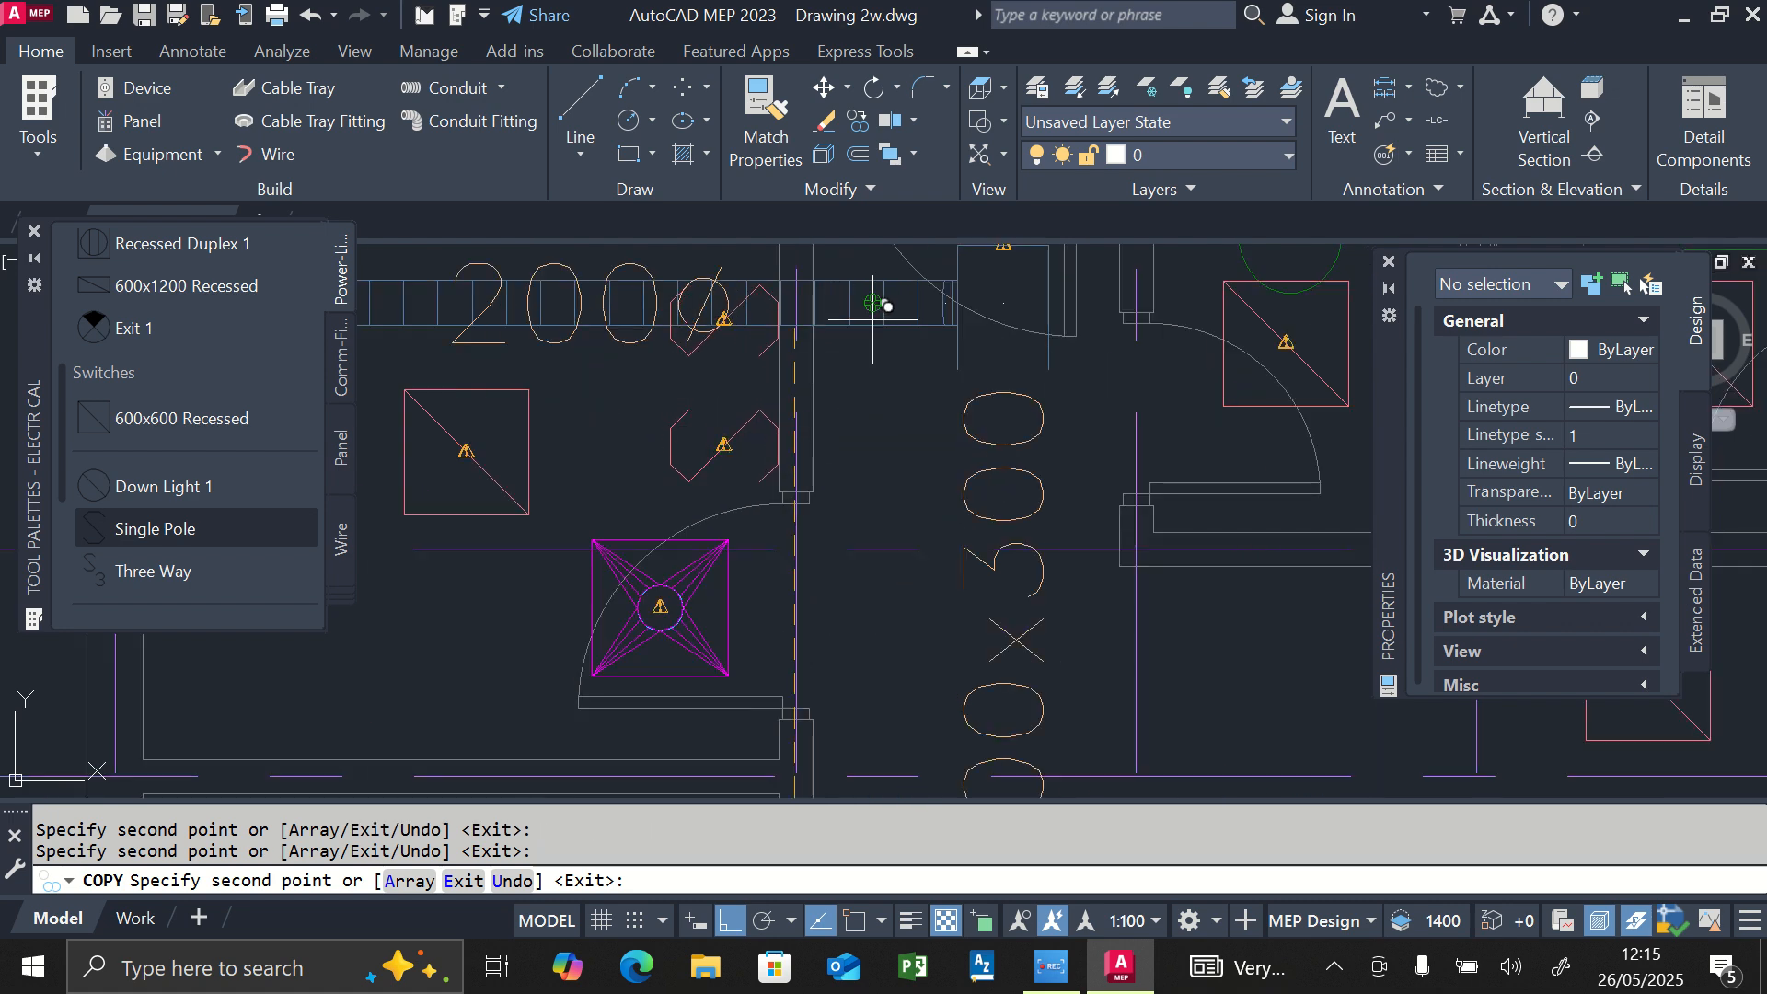
Turn off Ortho and place a switch copy just below the door inside the room across the corridor, between grid lines A and B
scroll(642, 606, down, 5)
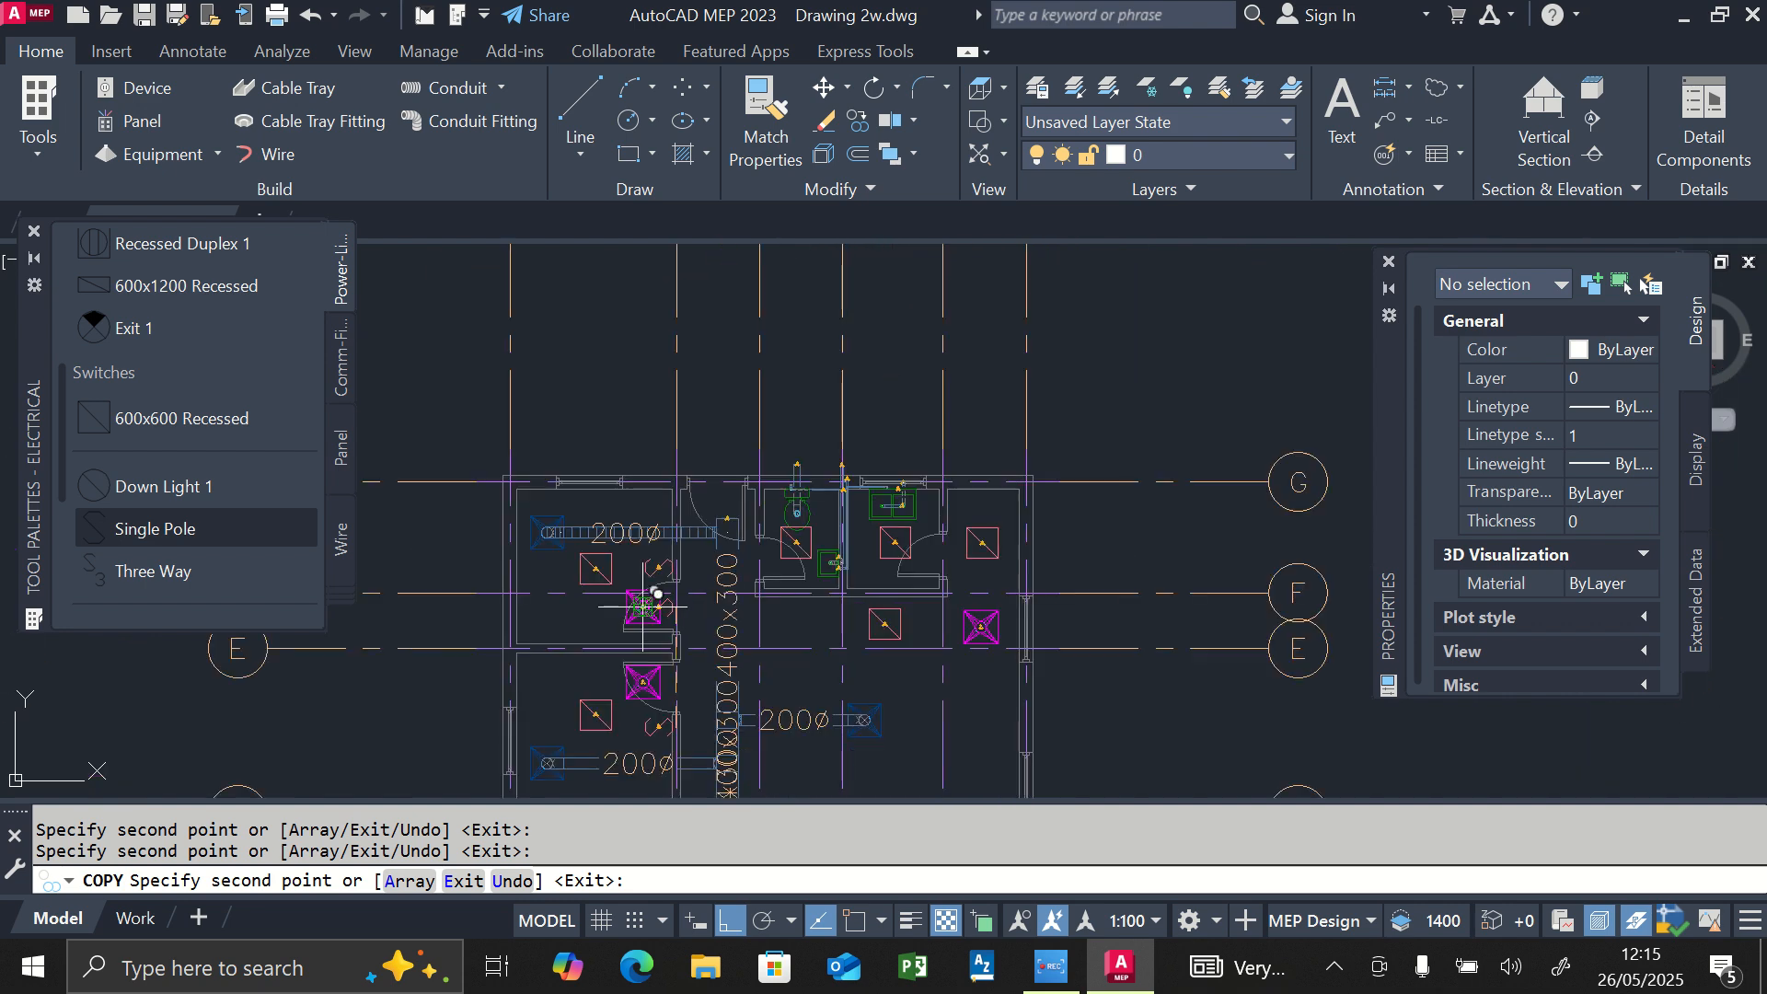
scroll(856, 552, up, 3)
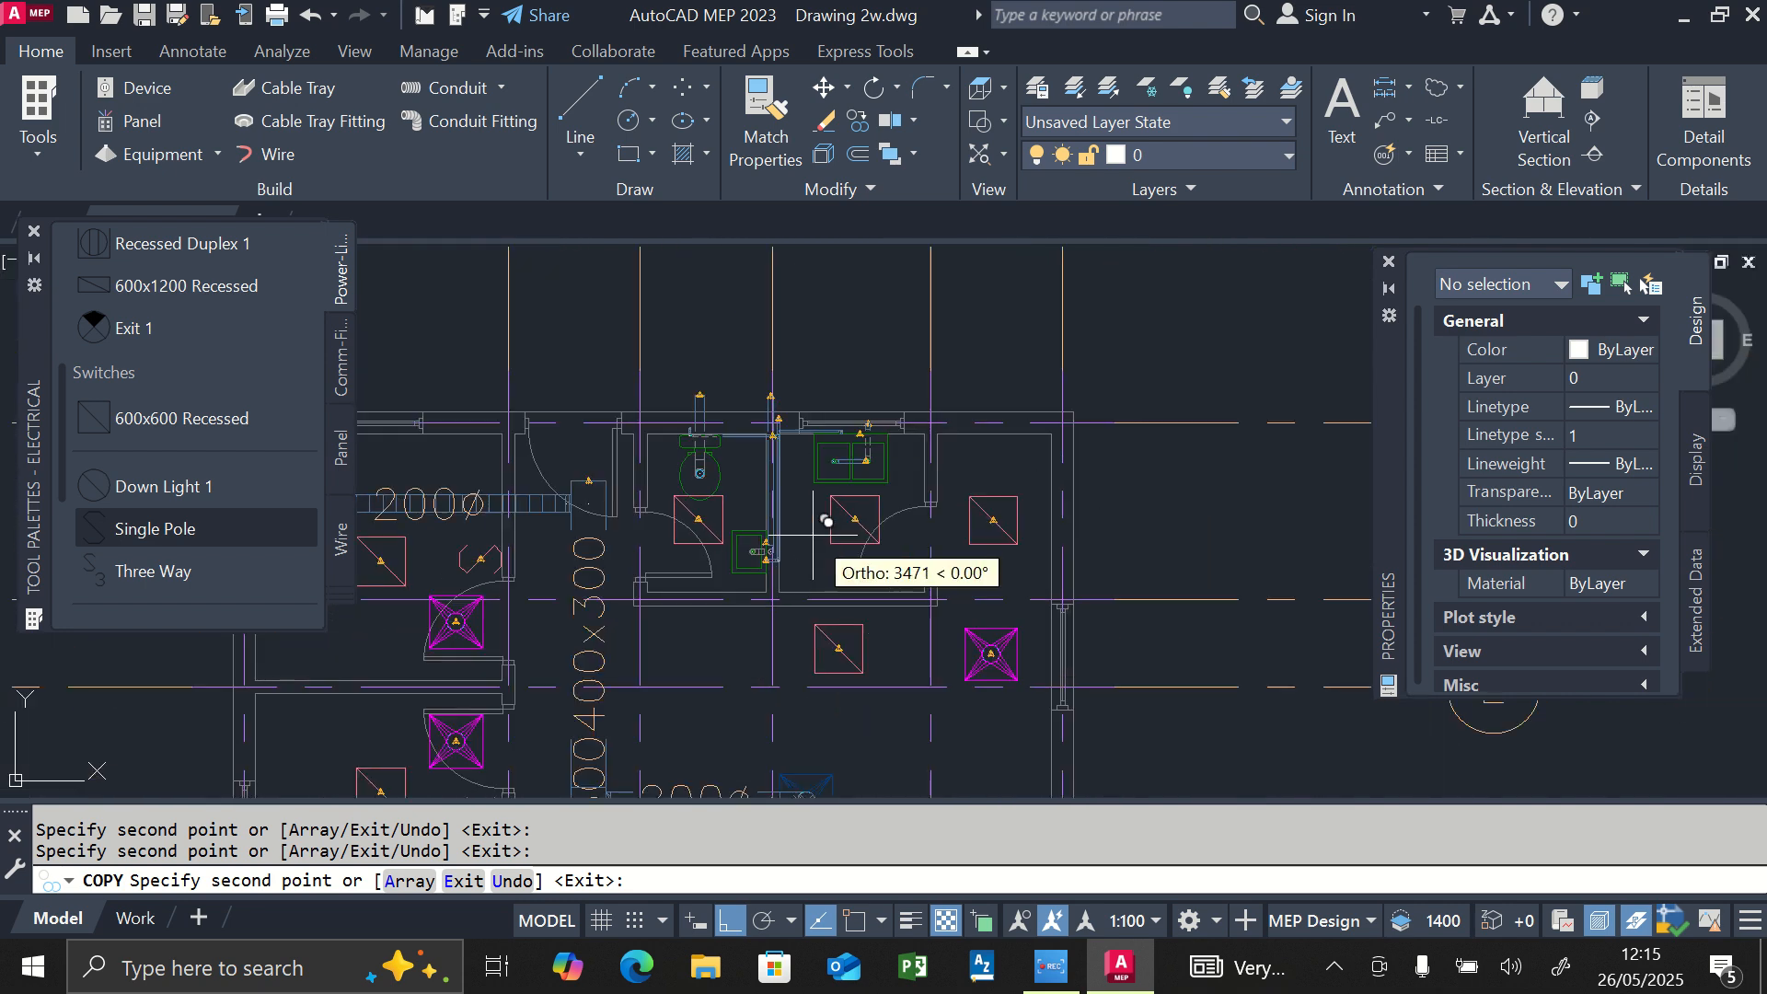
scroll(826, 520, down, 4)
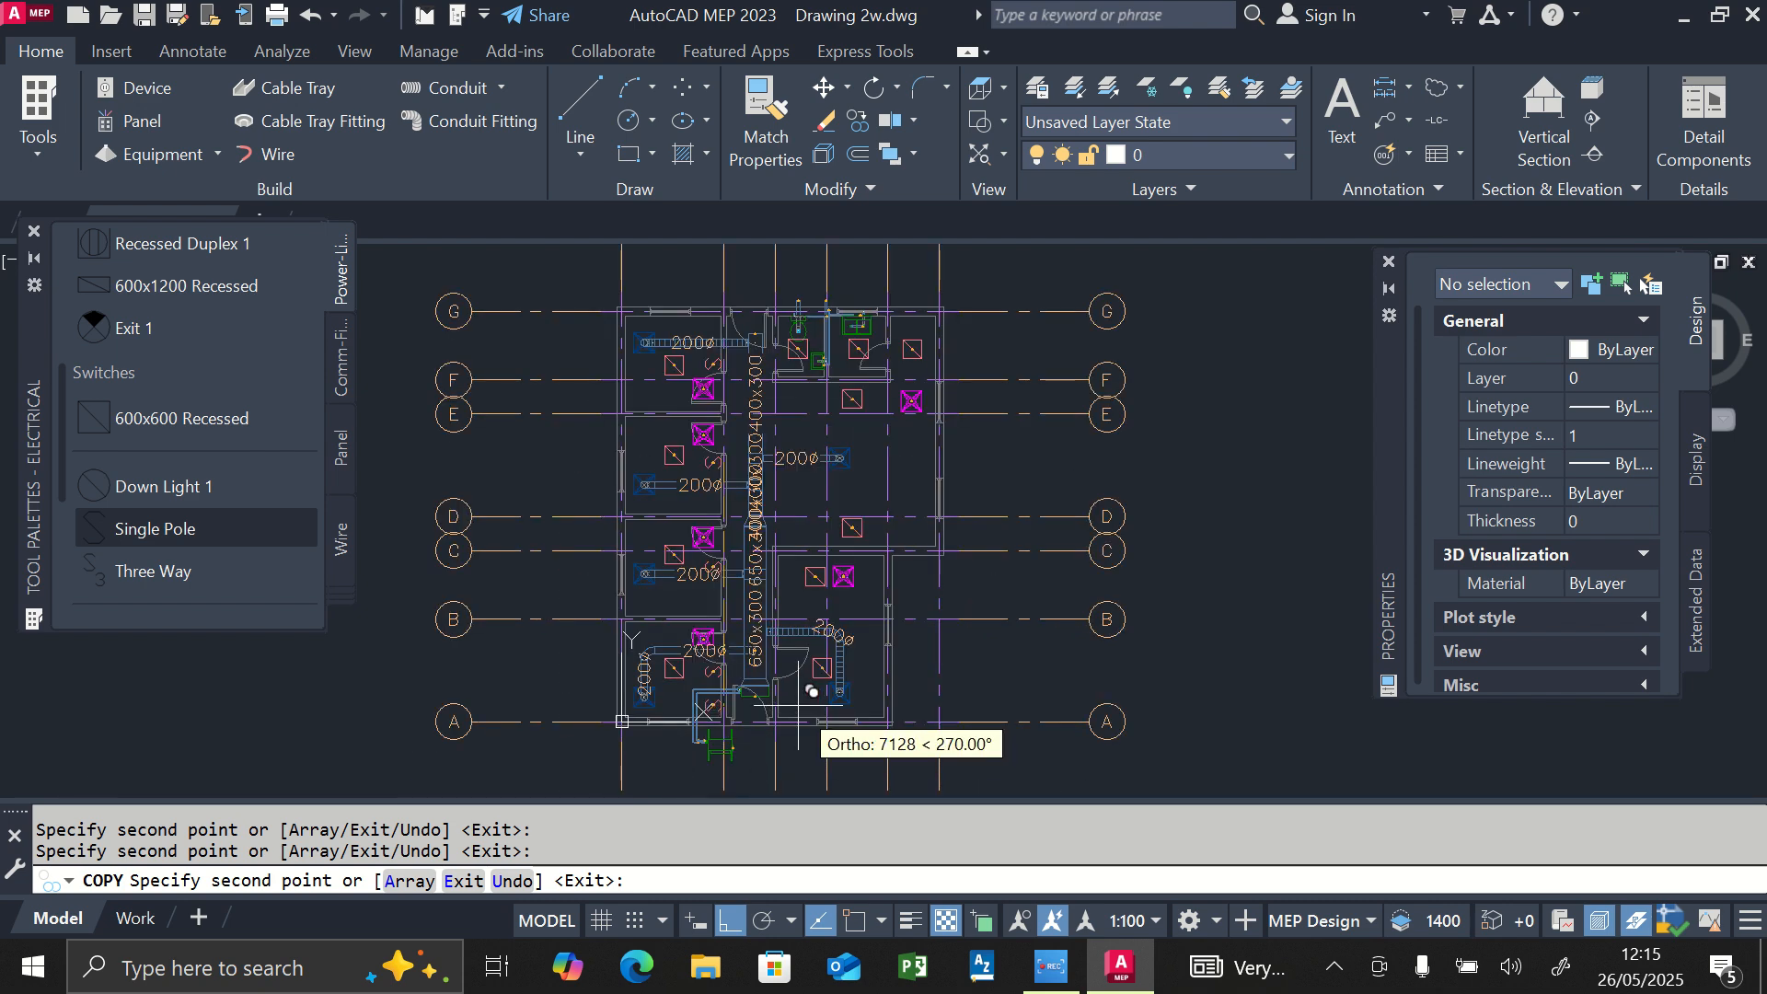
scroll(797, 709, up, 3)
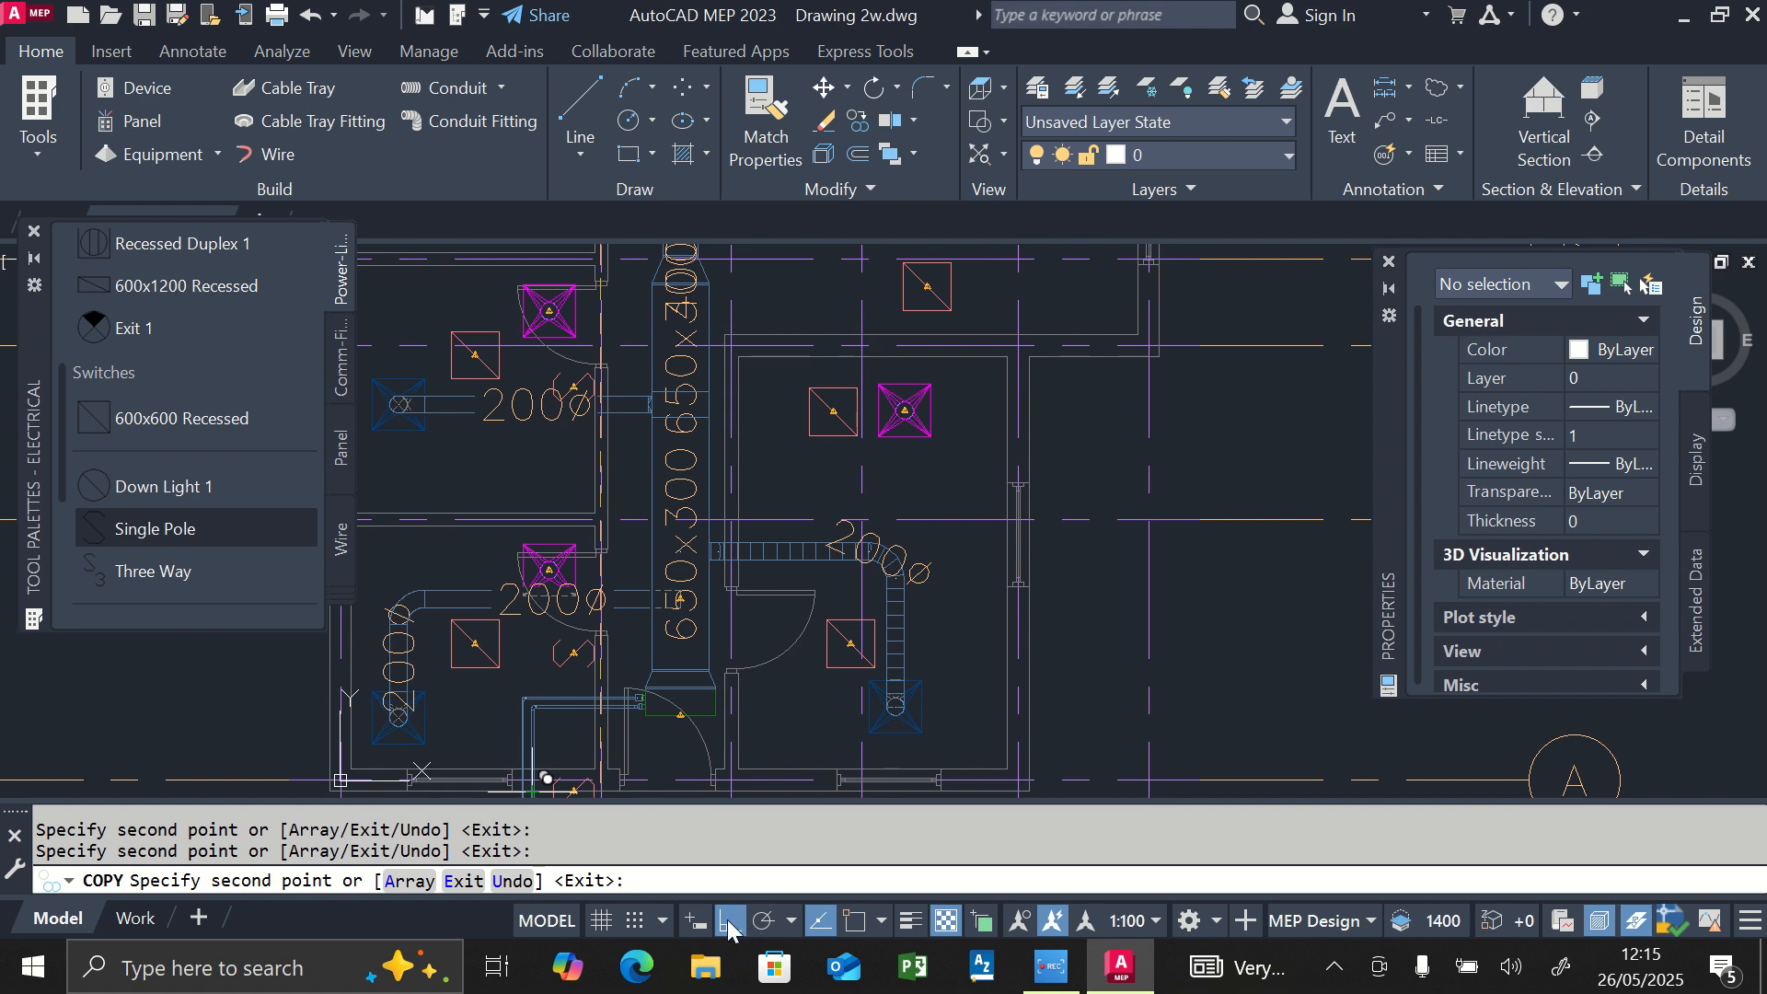
click(729, 922)
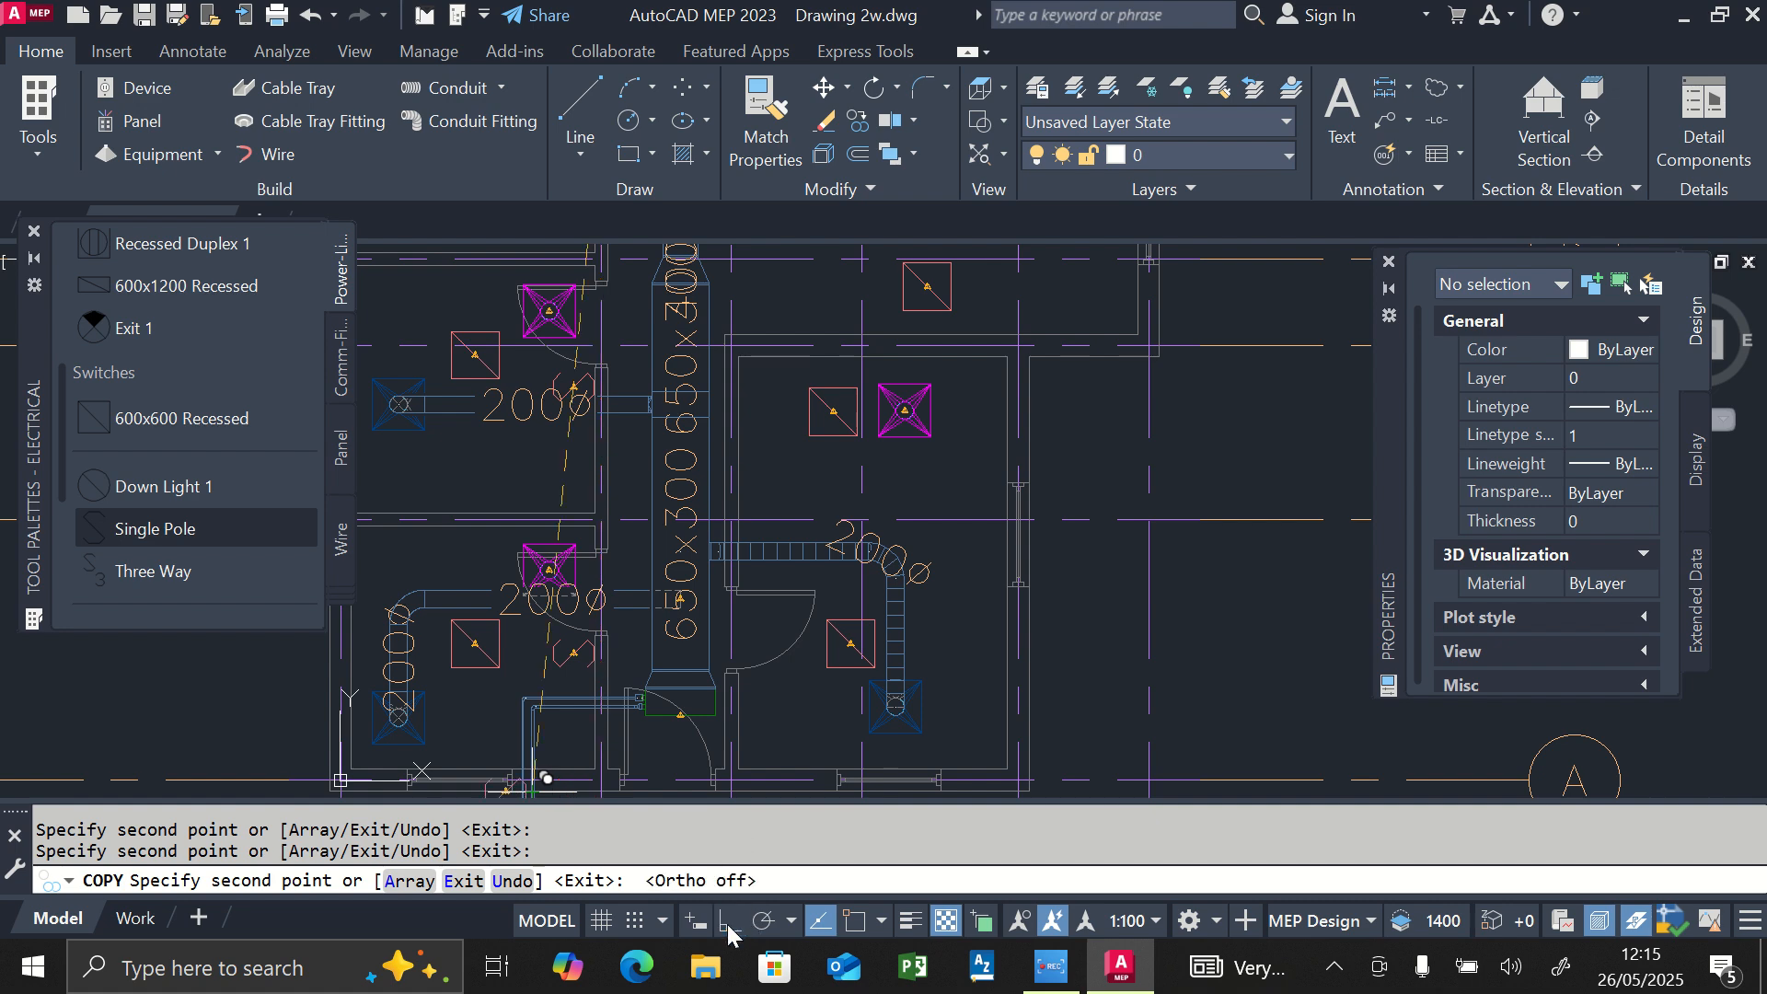
click(803, 674)
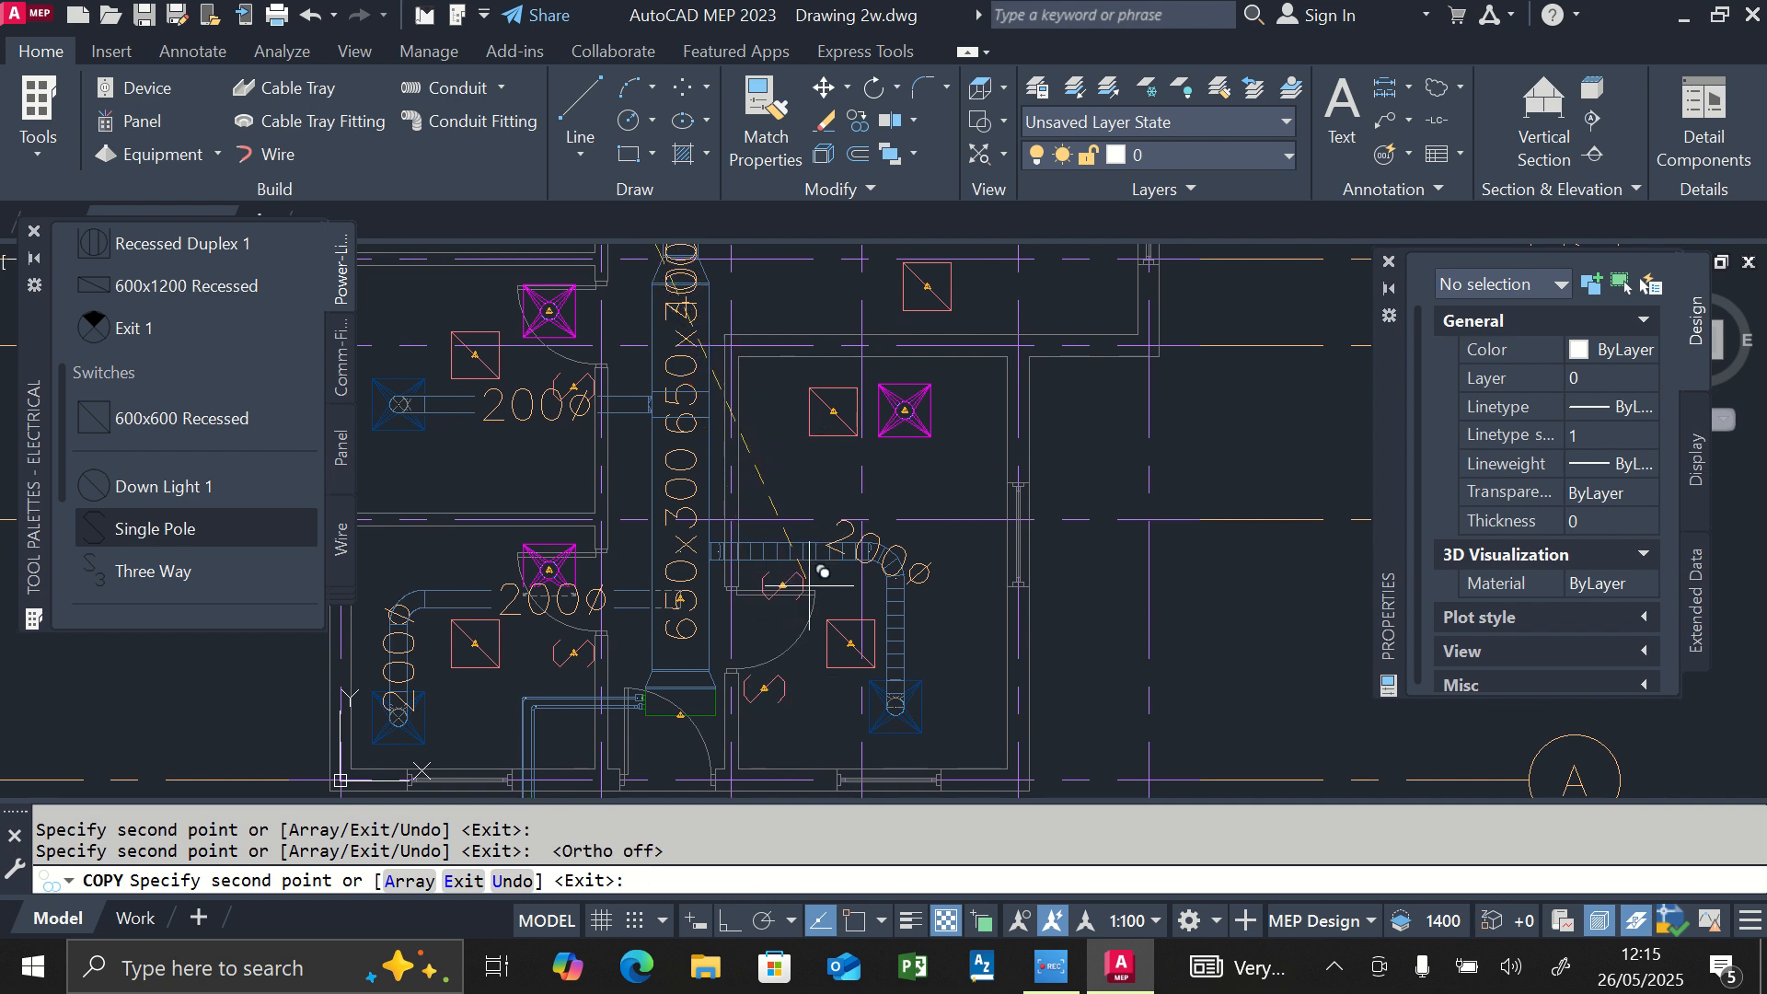
Place a switch copy on the corridor side of the wall, beside the door of the room between grid lines D and E
scroll(769, 623, down, 2)
scroll(778, 607, down, 2)
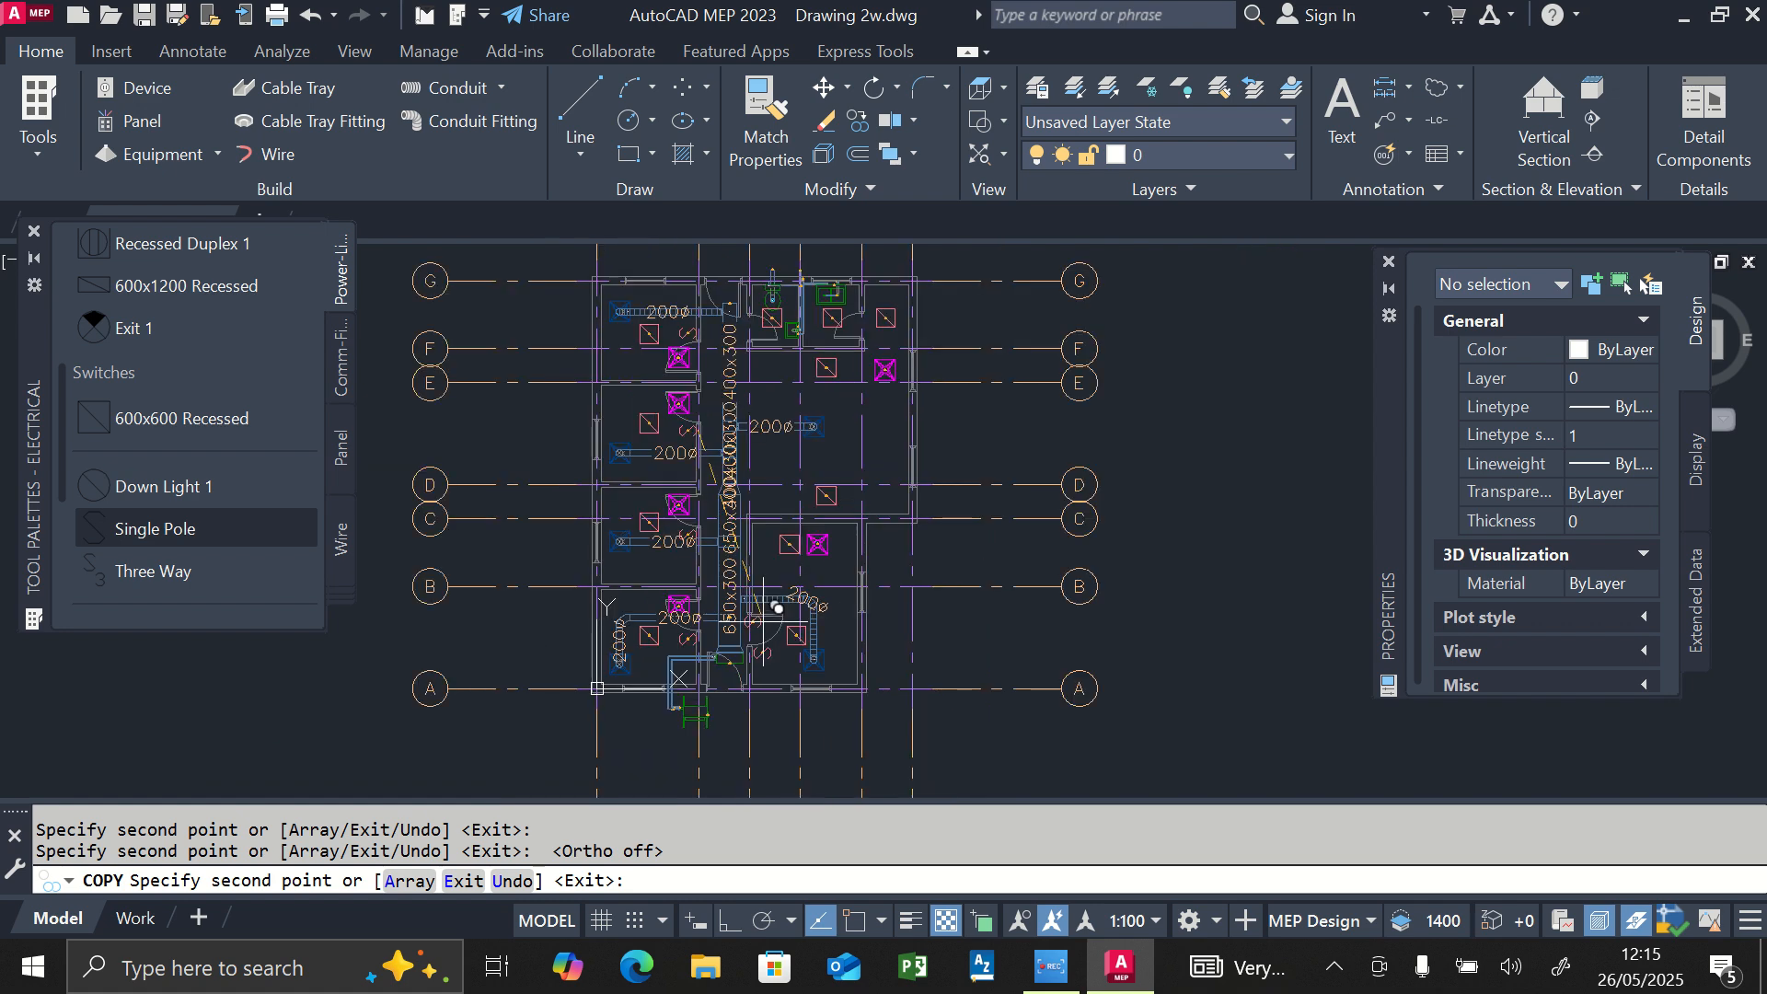
scroll(797, 474, up, 3)
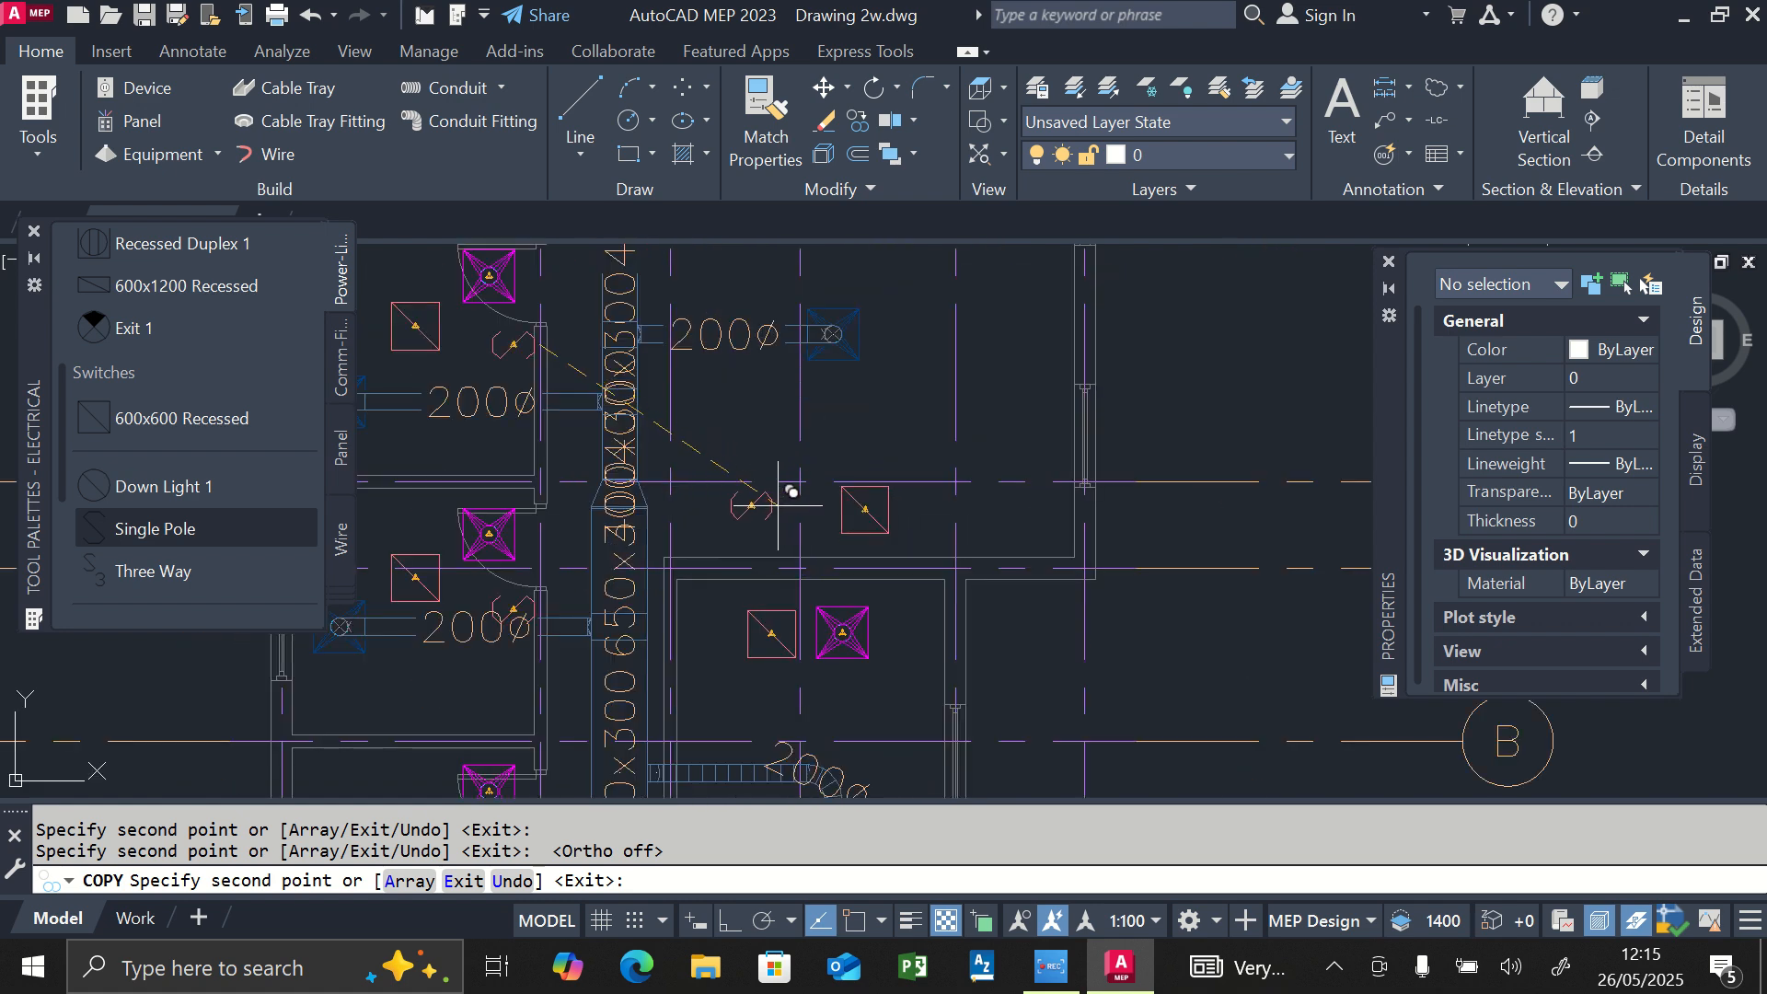
scroll(777, 506, down, 3)
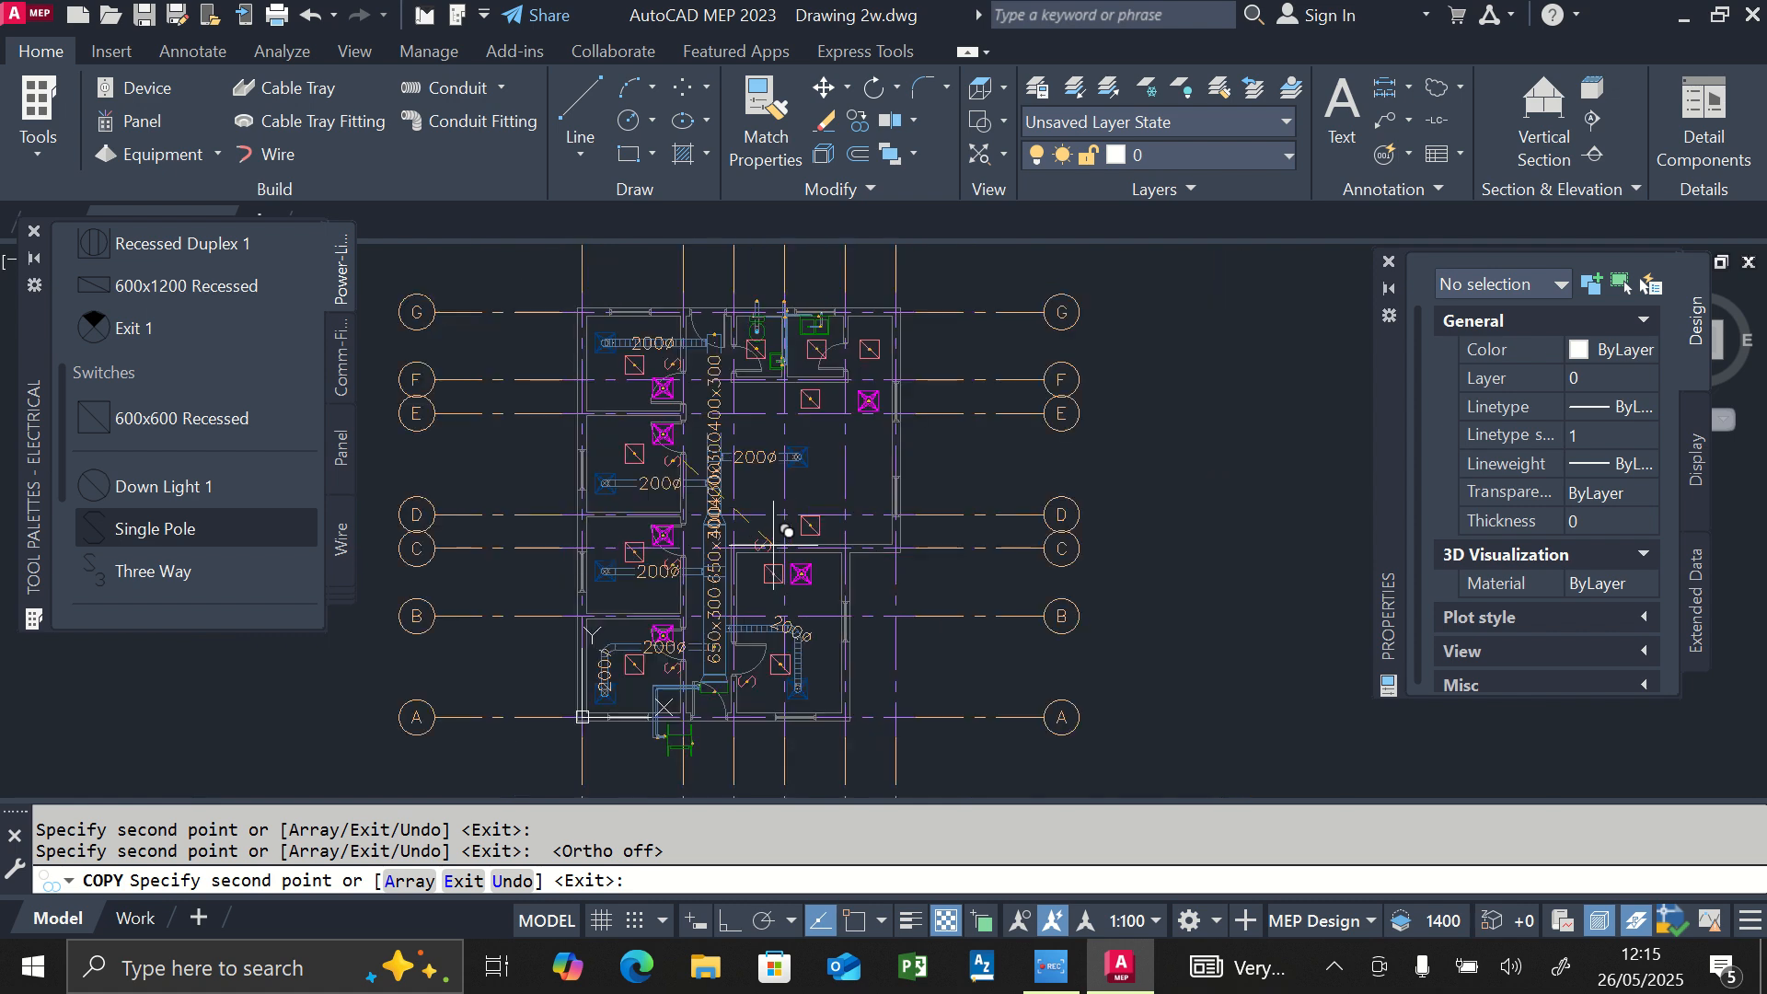
scroll(793, 387, up, 3)
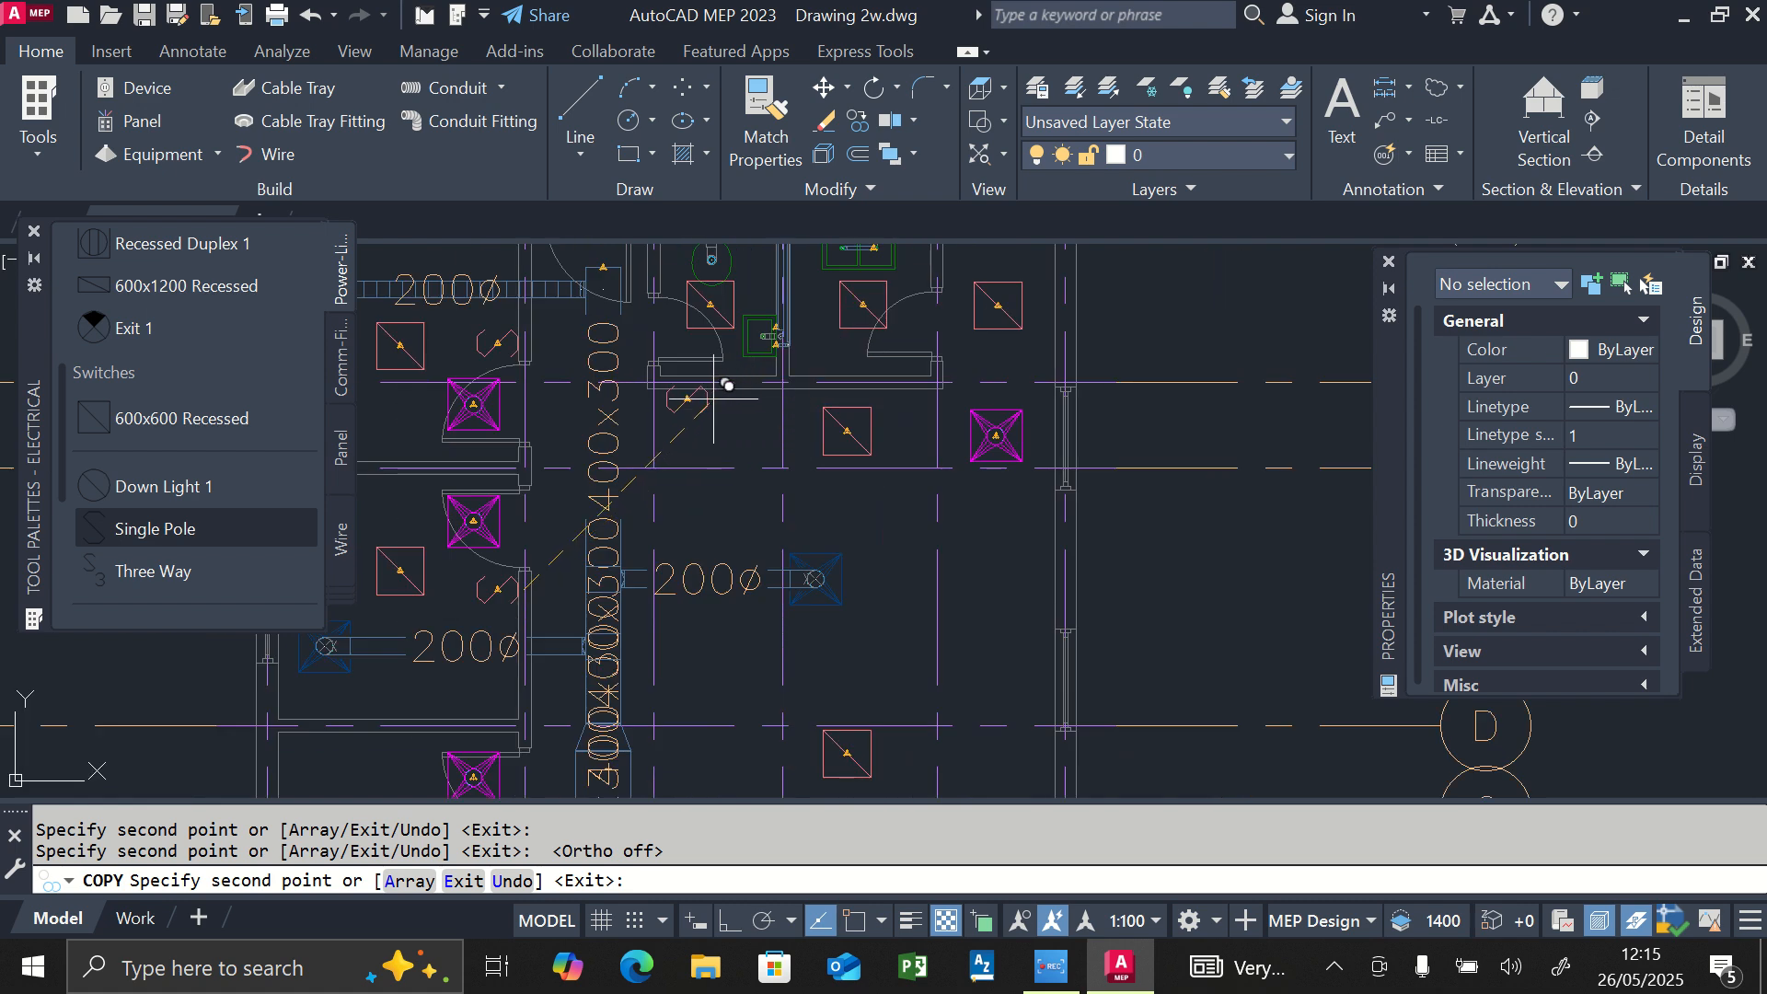
scroll(713, 398, up, 3)
scroll(714, 399, down, 3)
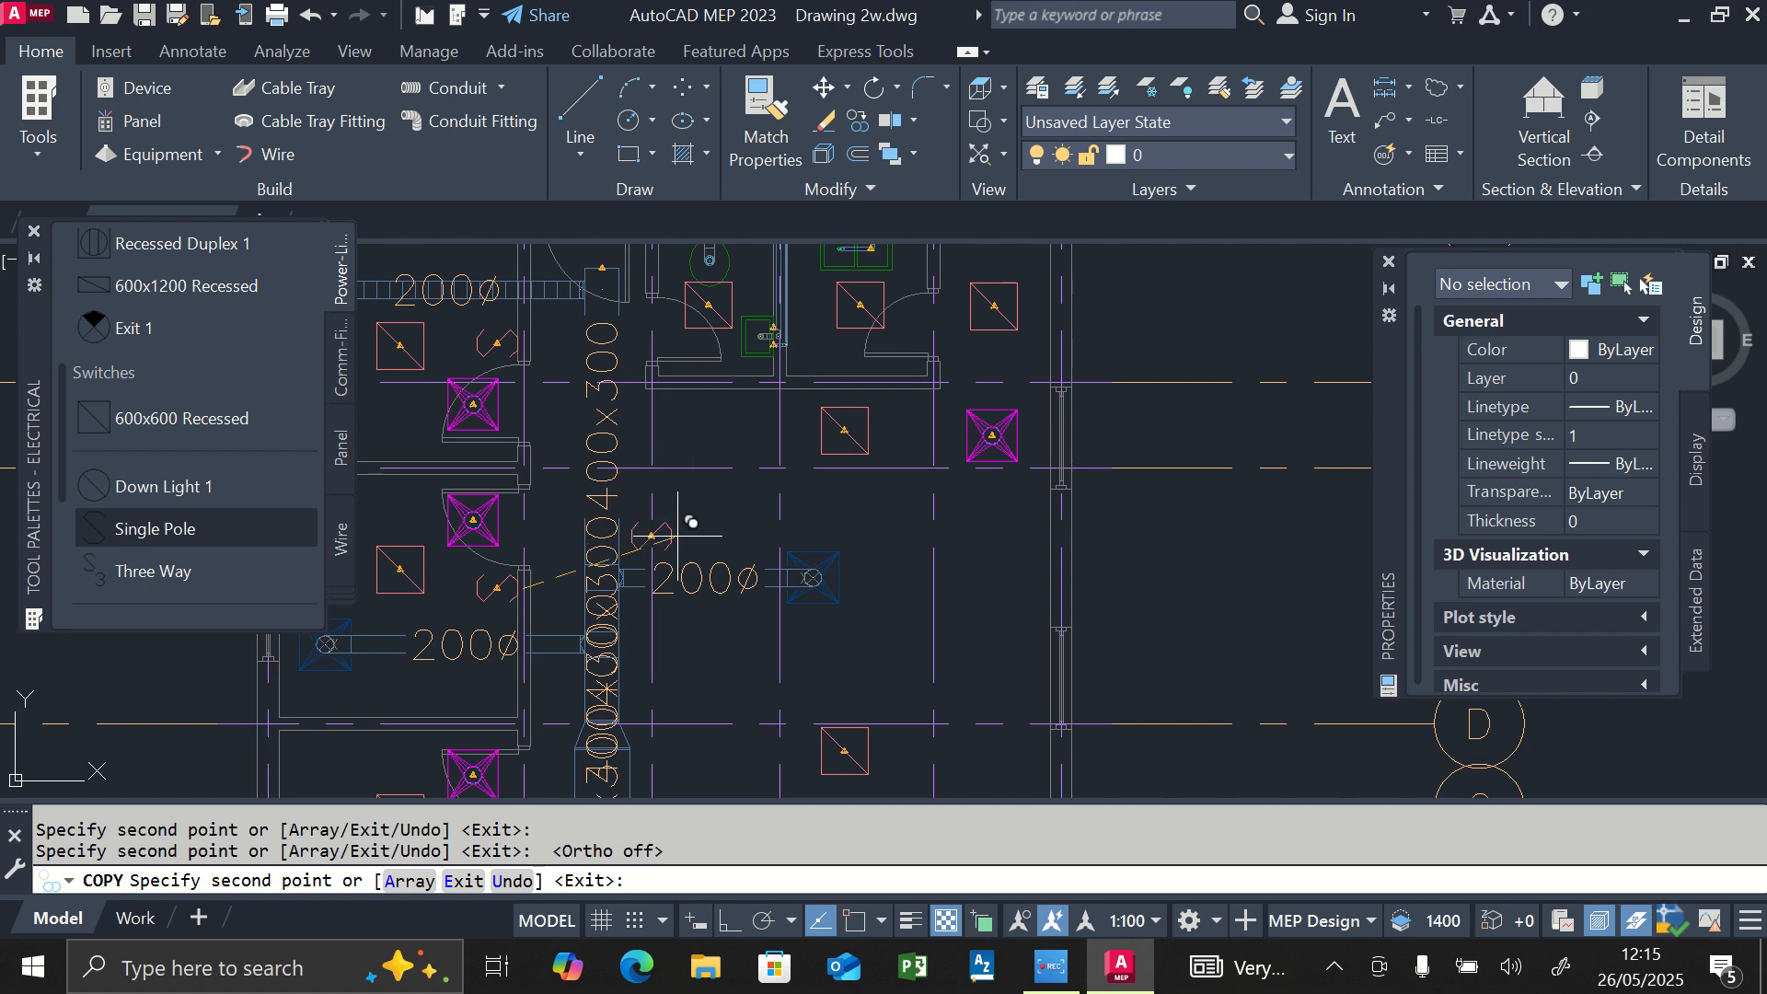
scroll(572, 634, up, 2)
scroll(575, 580, up, 3)
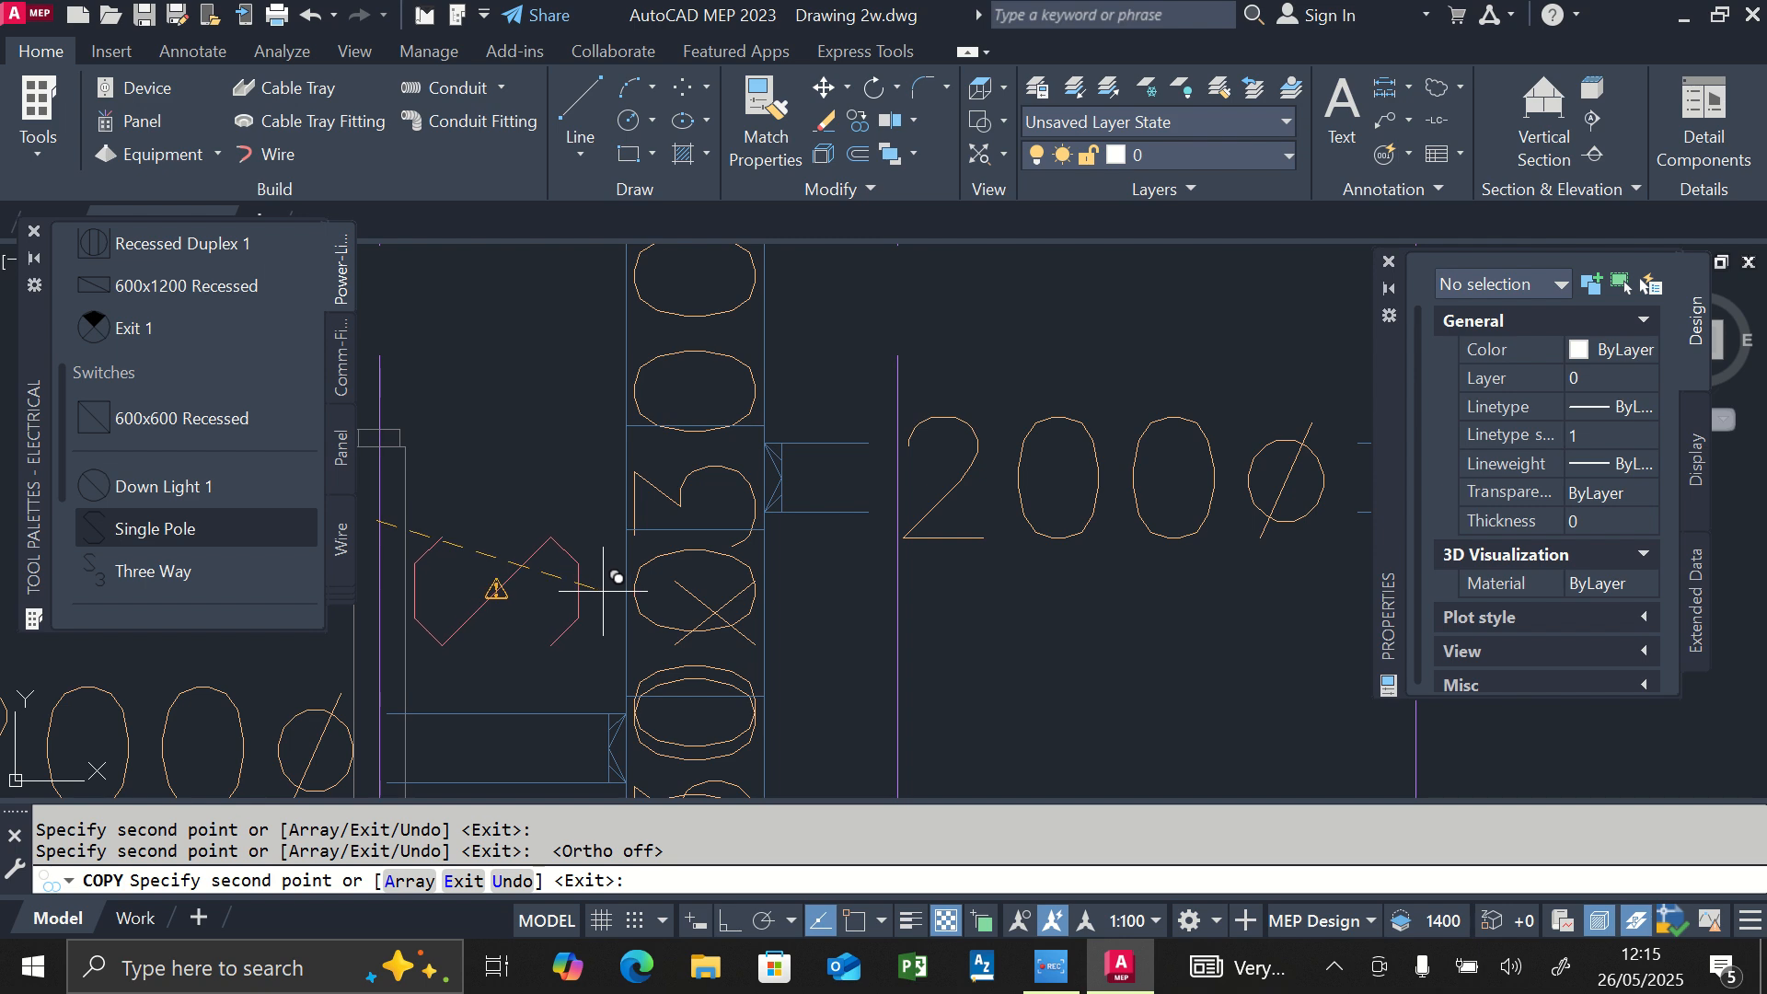
click(597, 590)
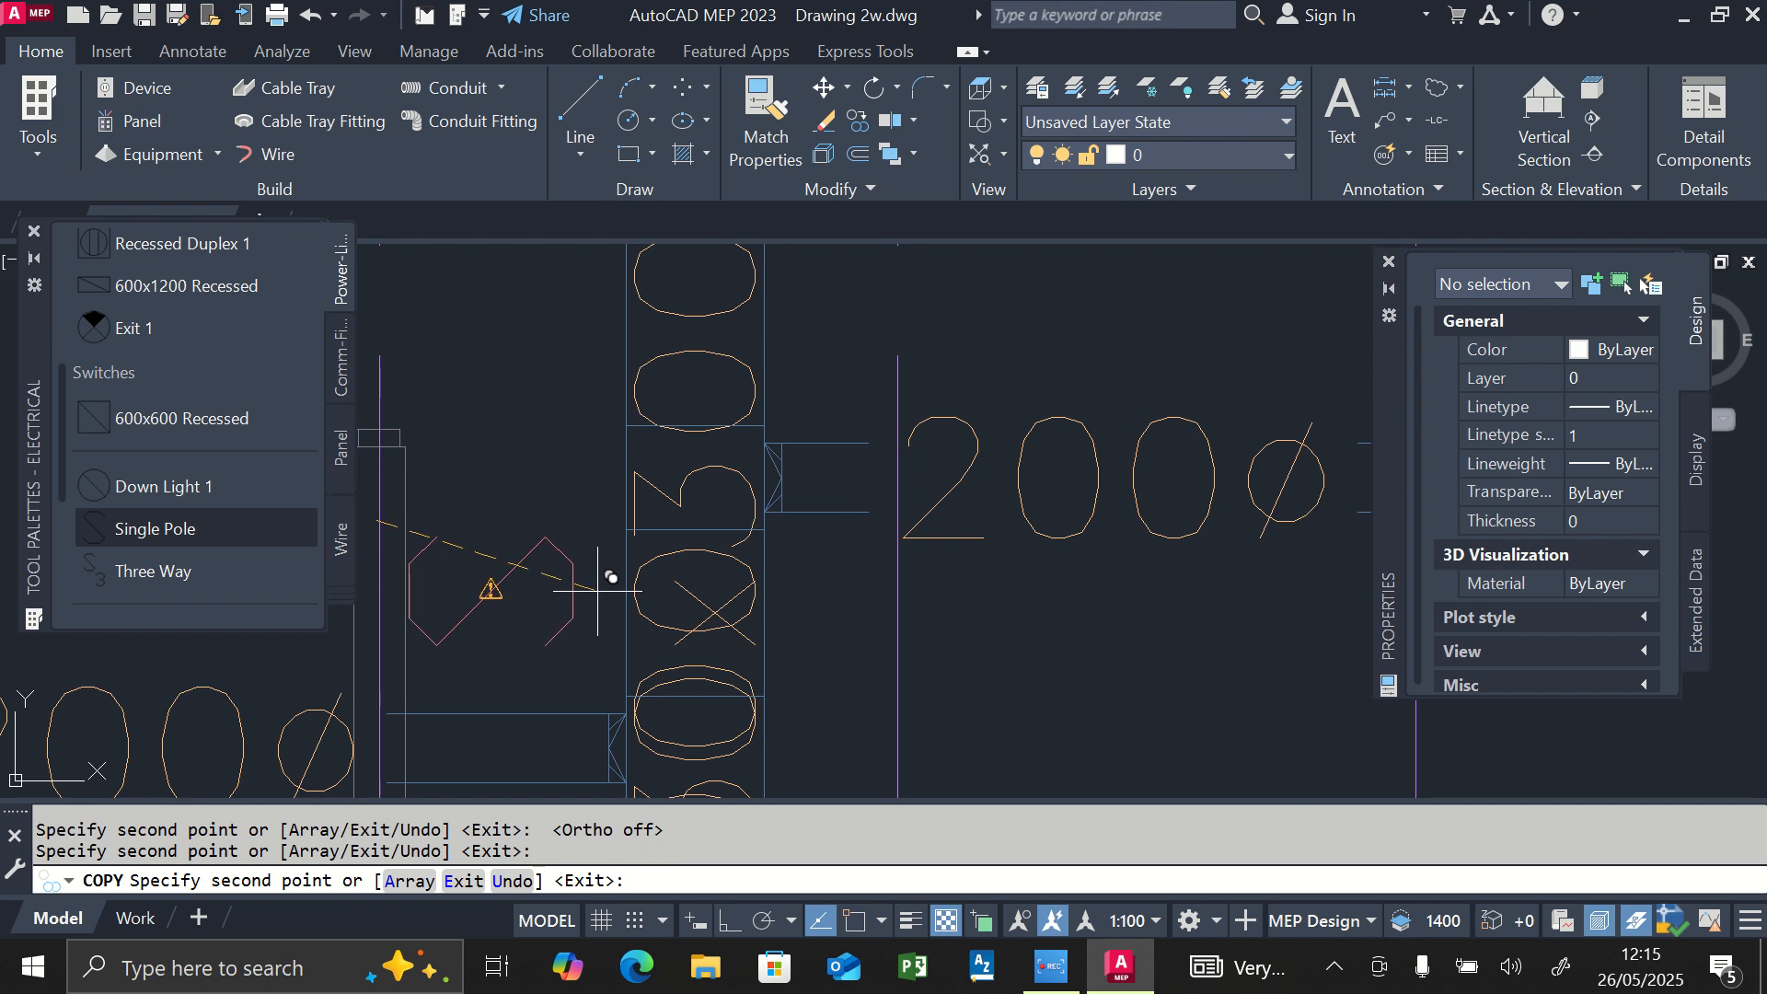
Place a switch copy inside the toilet room near grid line G, on the wall just above its door
scroll(761, 493, down, 5)
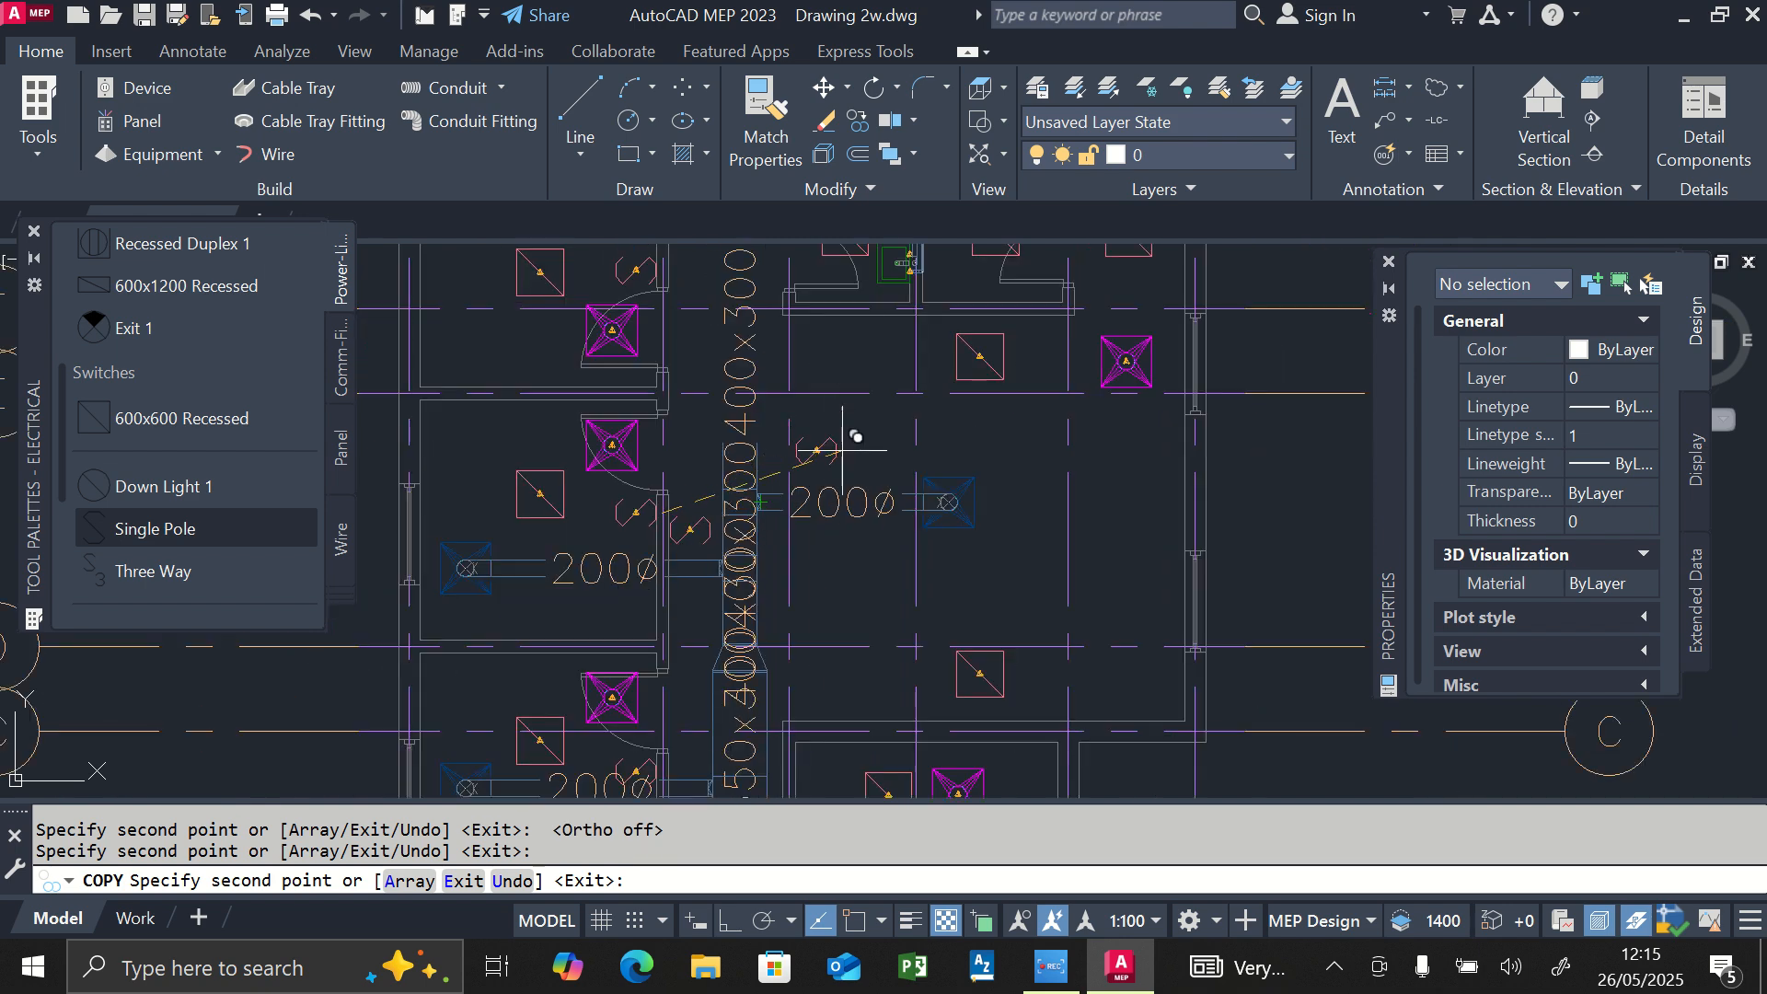
scroll(887, 642, down, 2)
scroll(930, 396, up, 4)
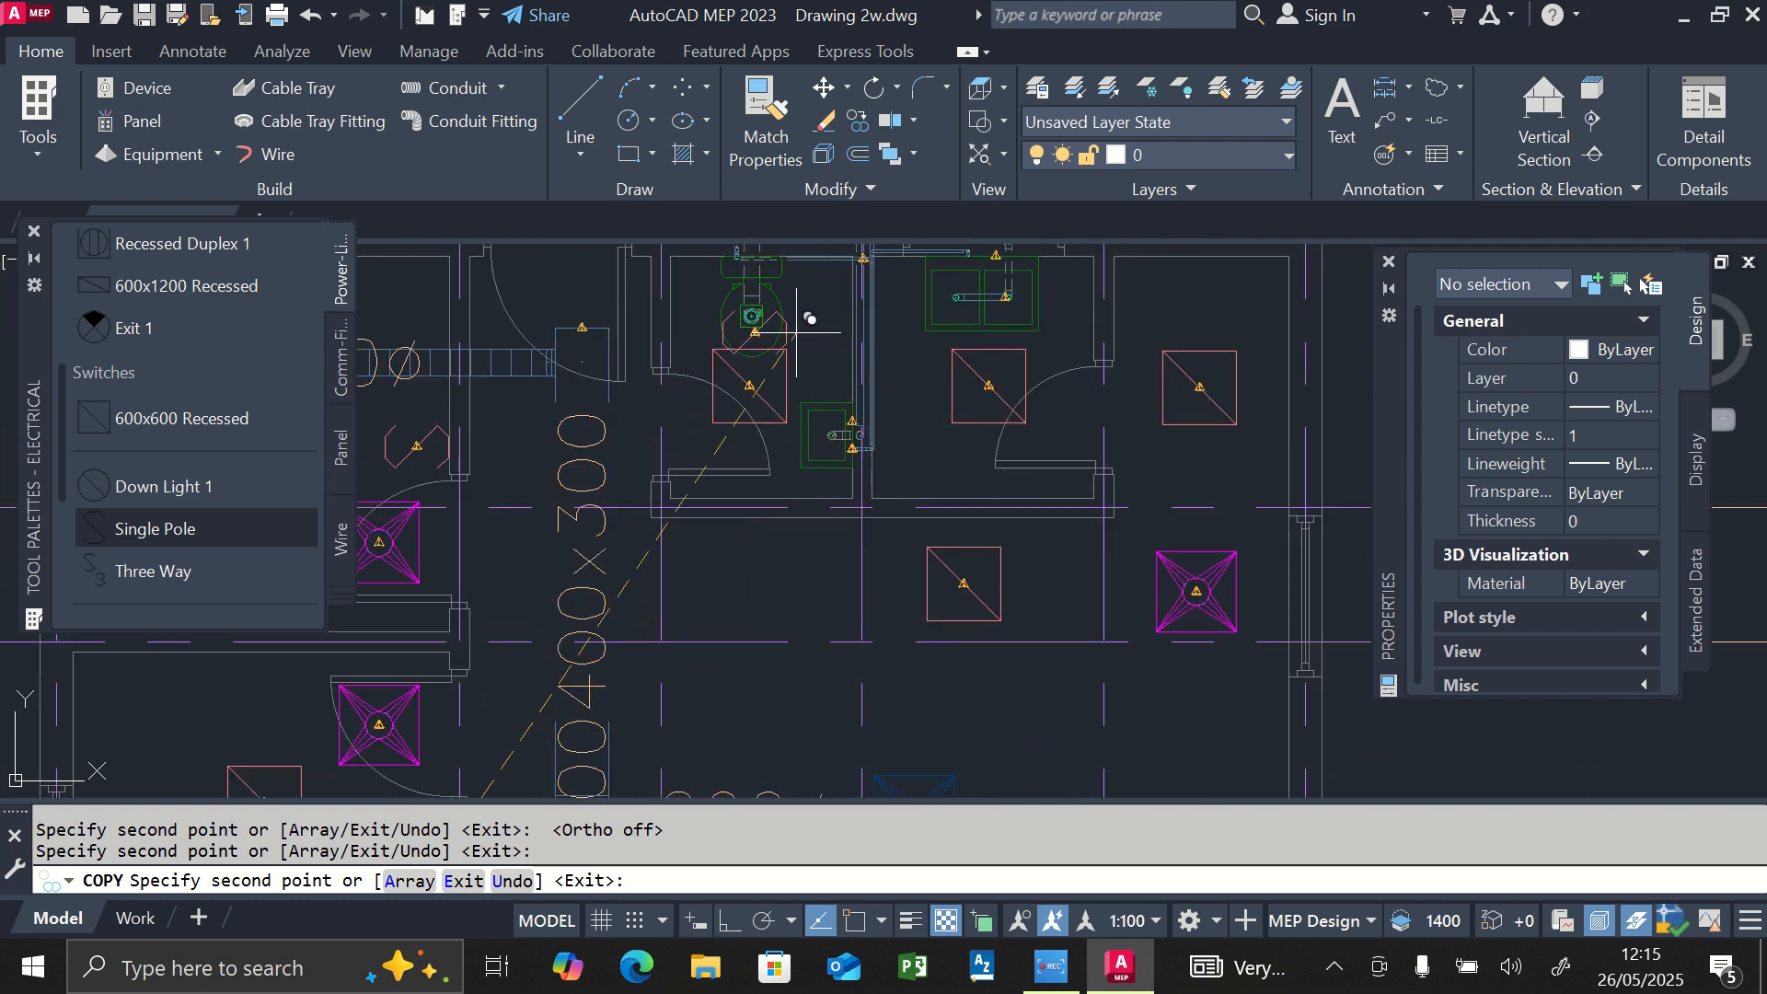
scroll(797, 331, up, 4)
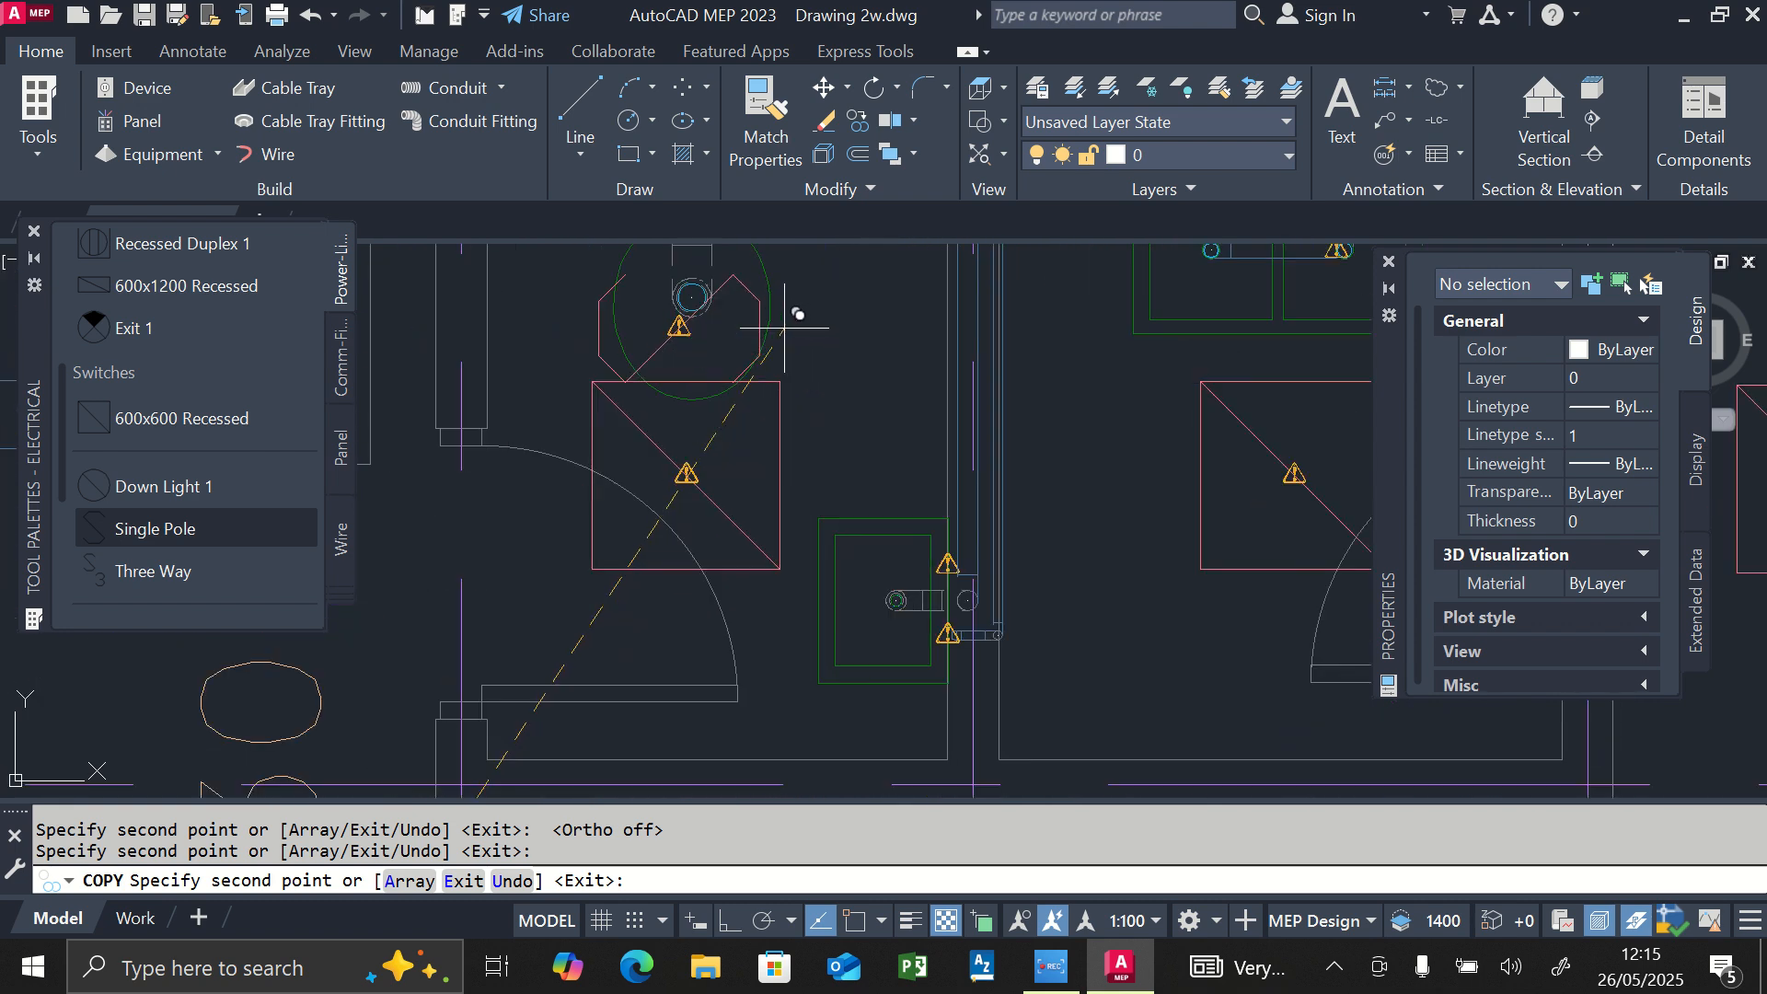
click(677, 377)
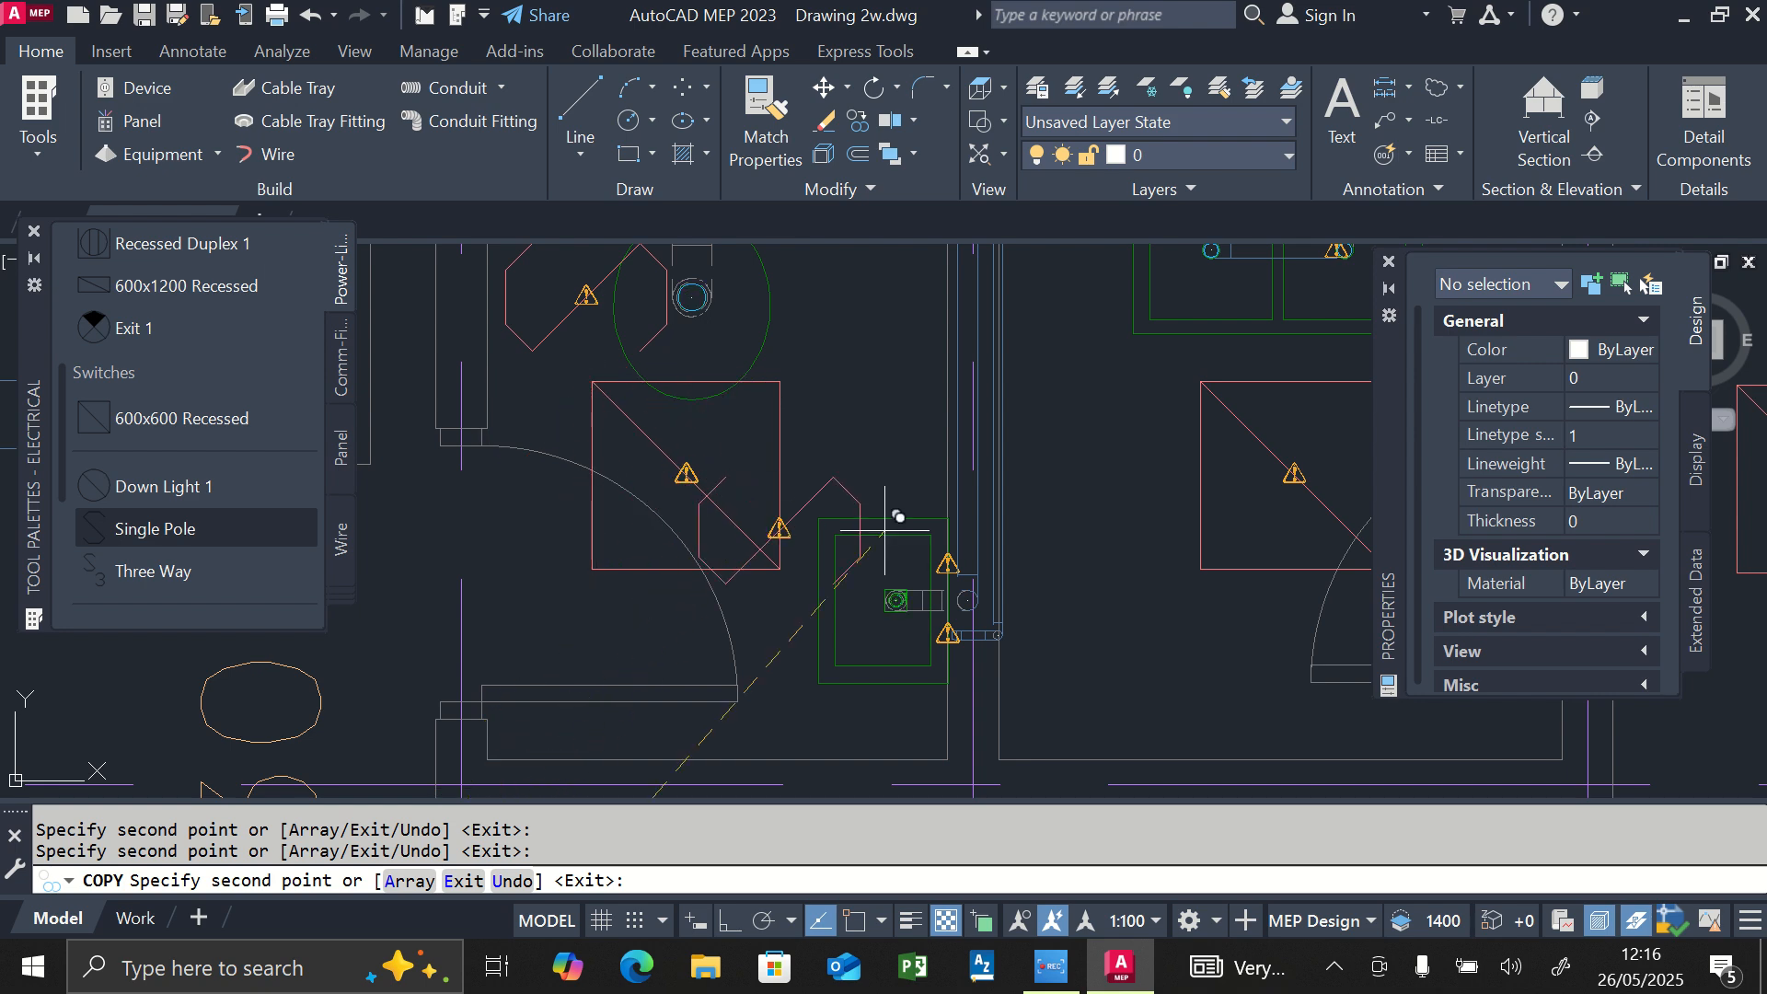
Place a switch copy above the door inside the adjacent room with the double sink, and end the Copy command
scroll(885, 529, down, 3)
scroll(1150, 506, up, 3)
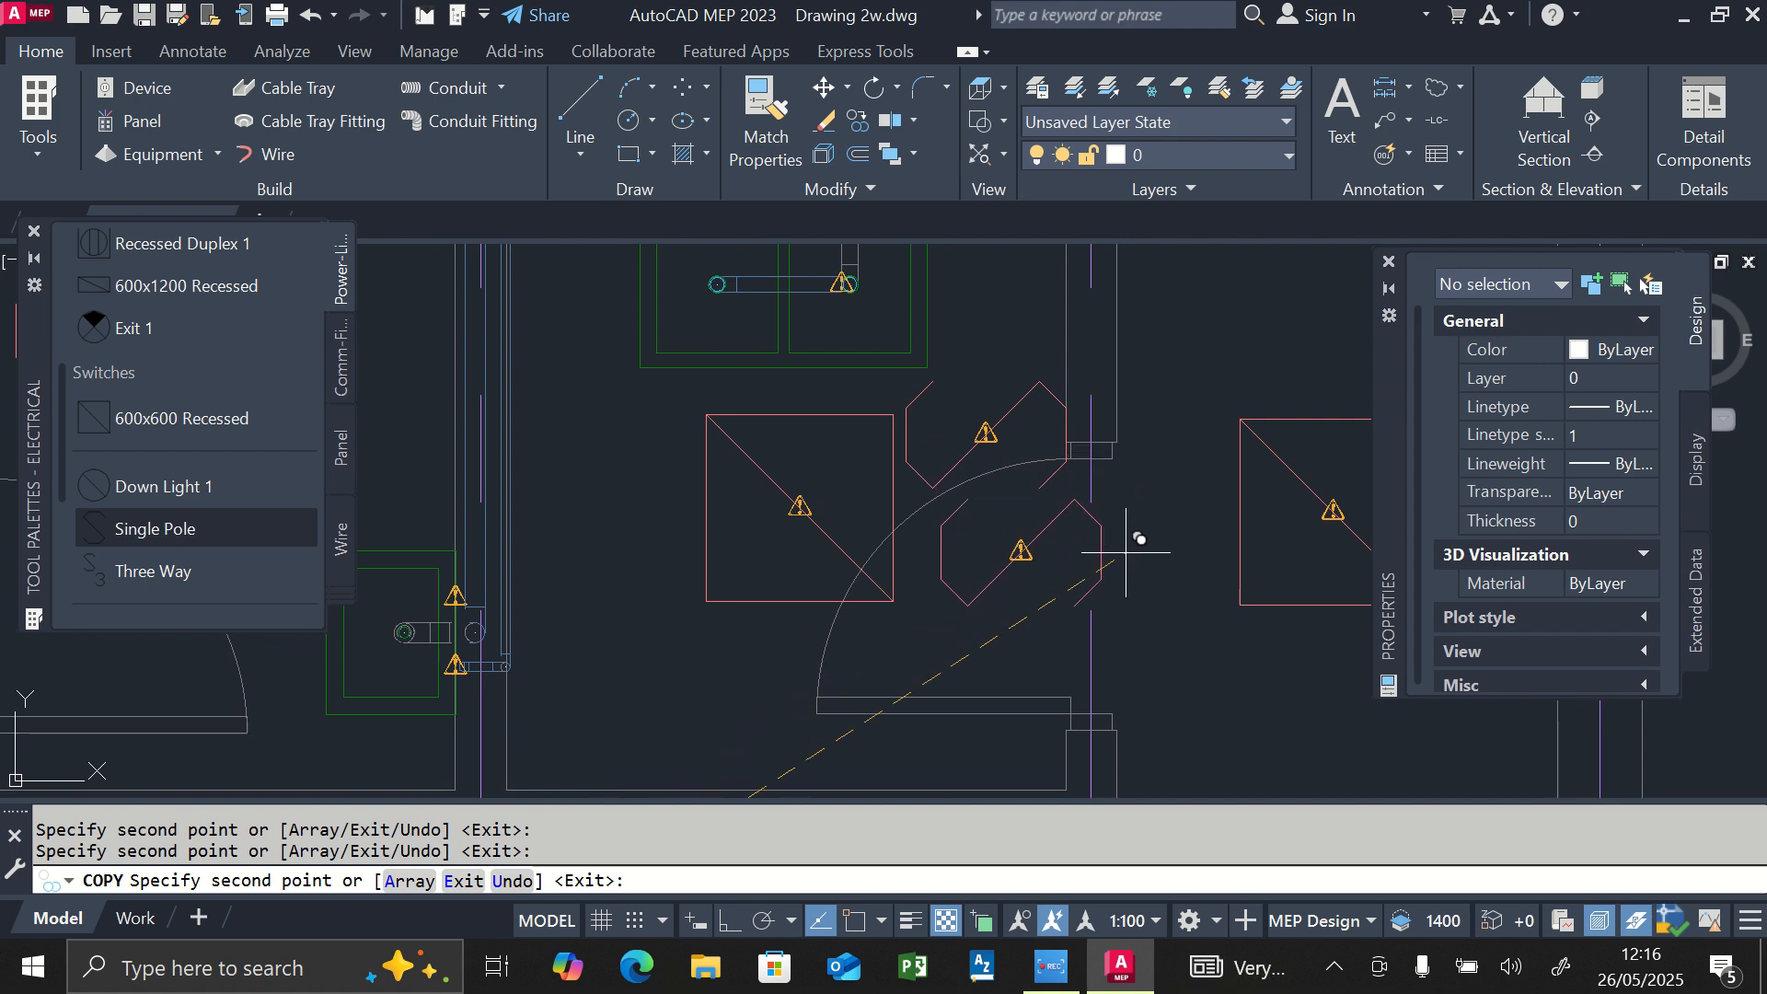
scroll(749, 418, down, 5)
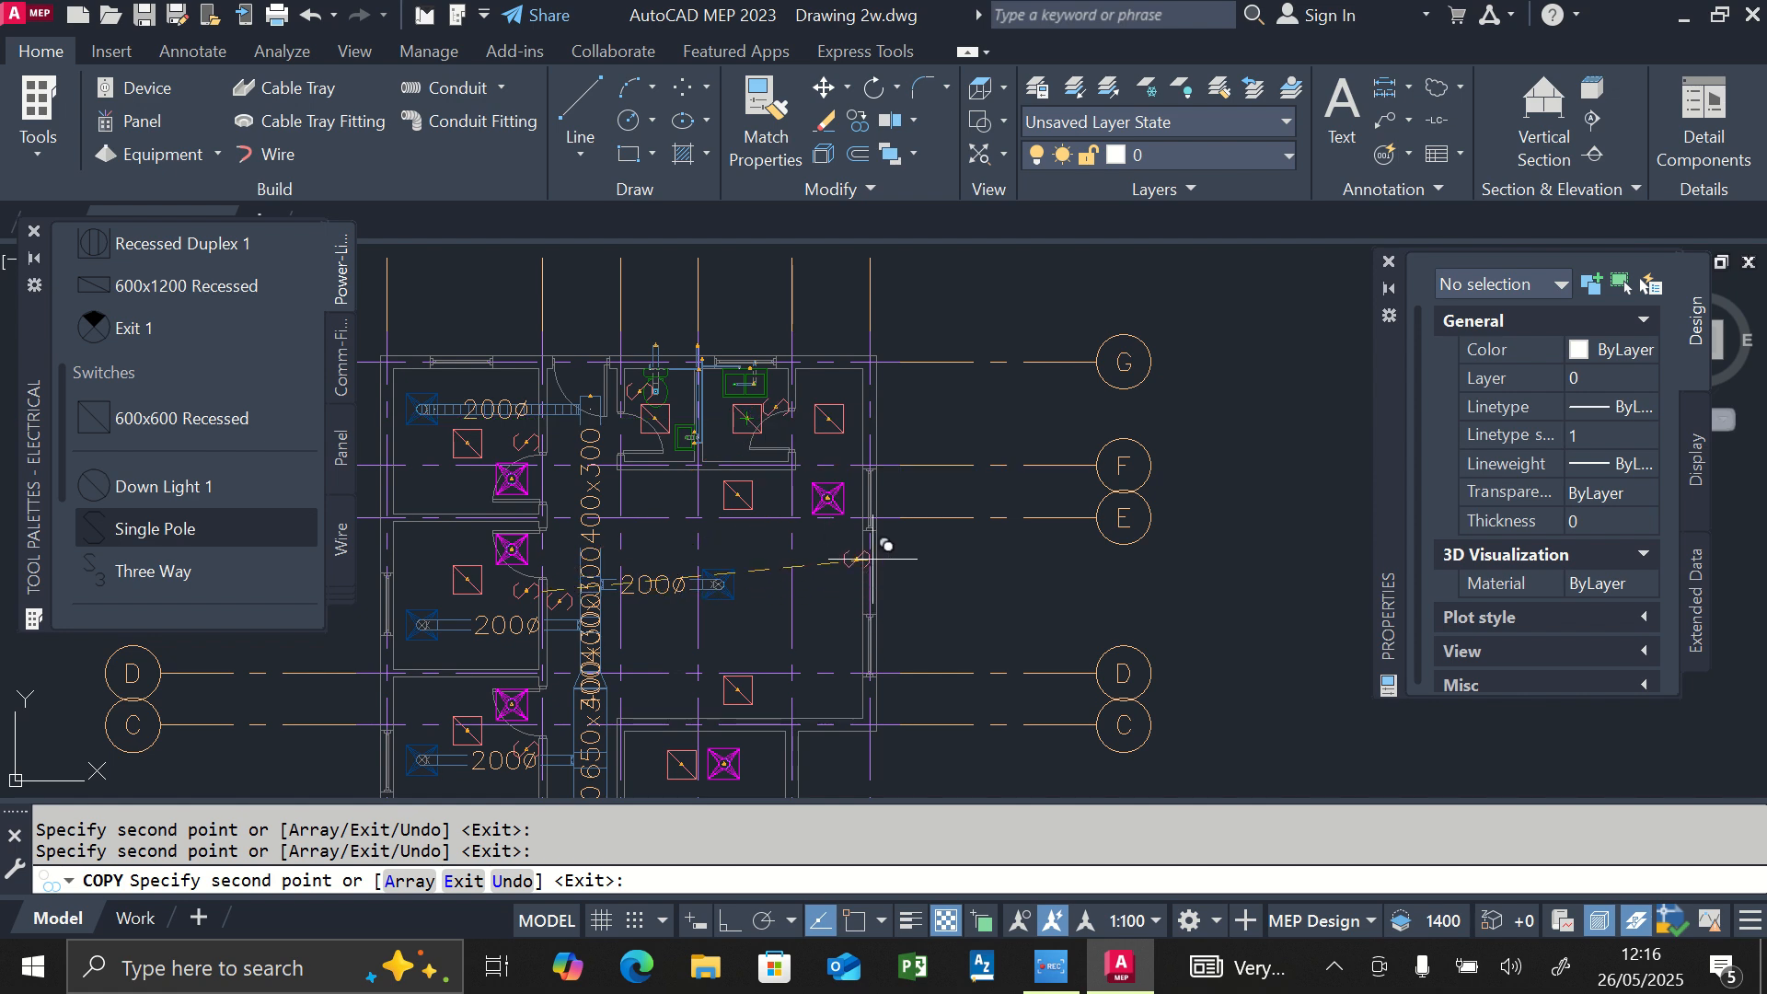
key(Escape)
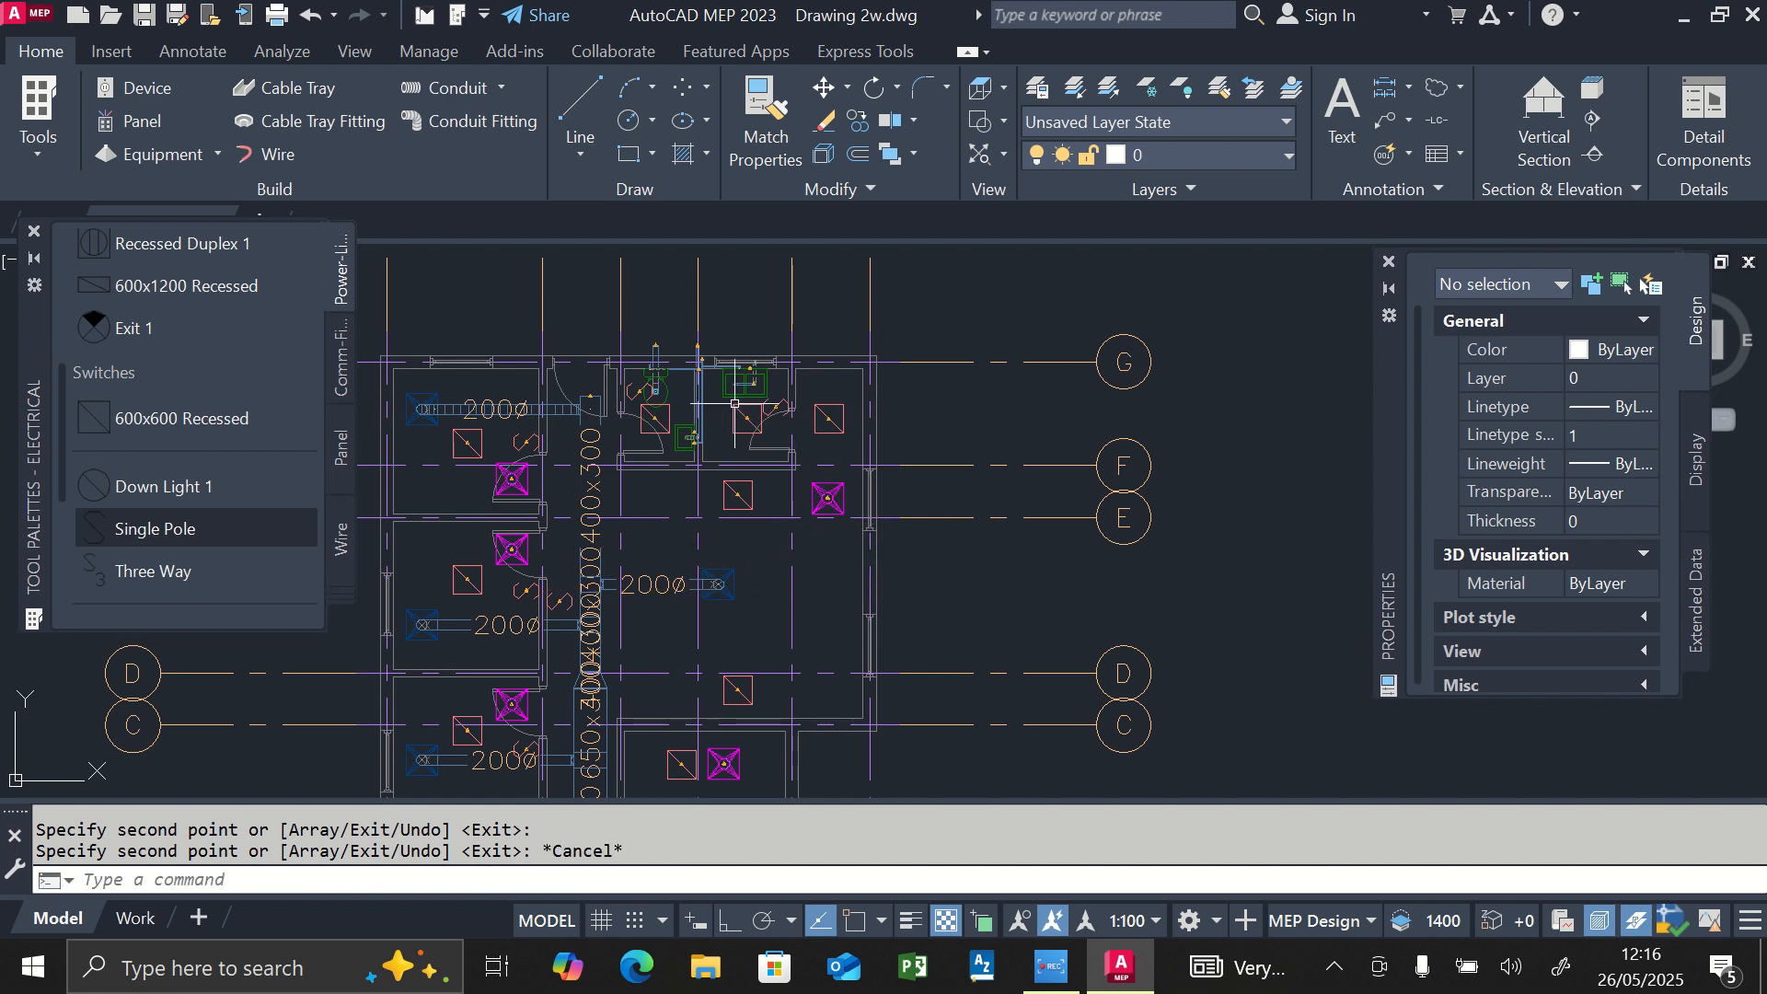
Close the Properties palette and switch the model to the isometric home view
scroll(753, 397, up, 5)
scroll(868, 411, down, 2)
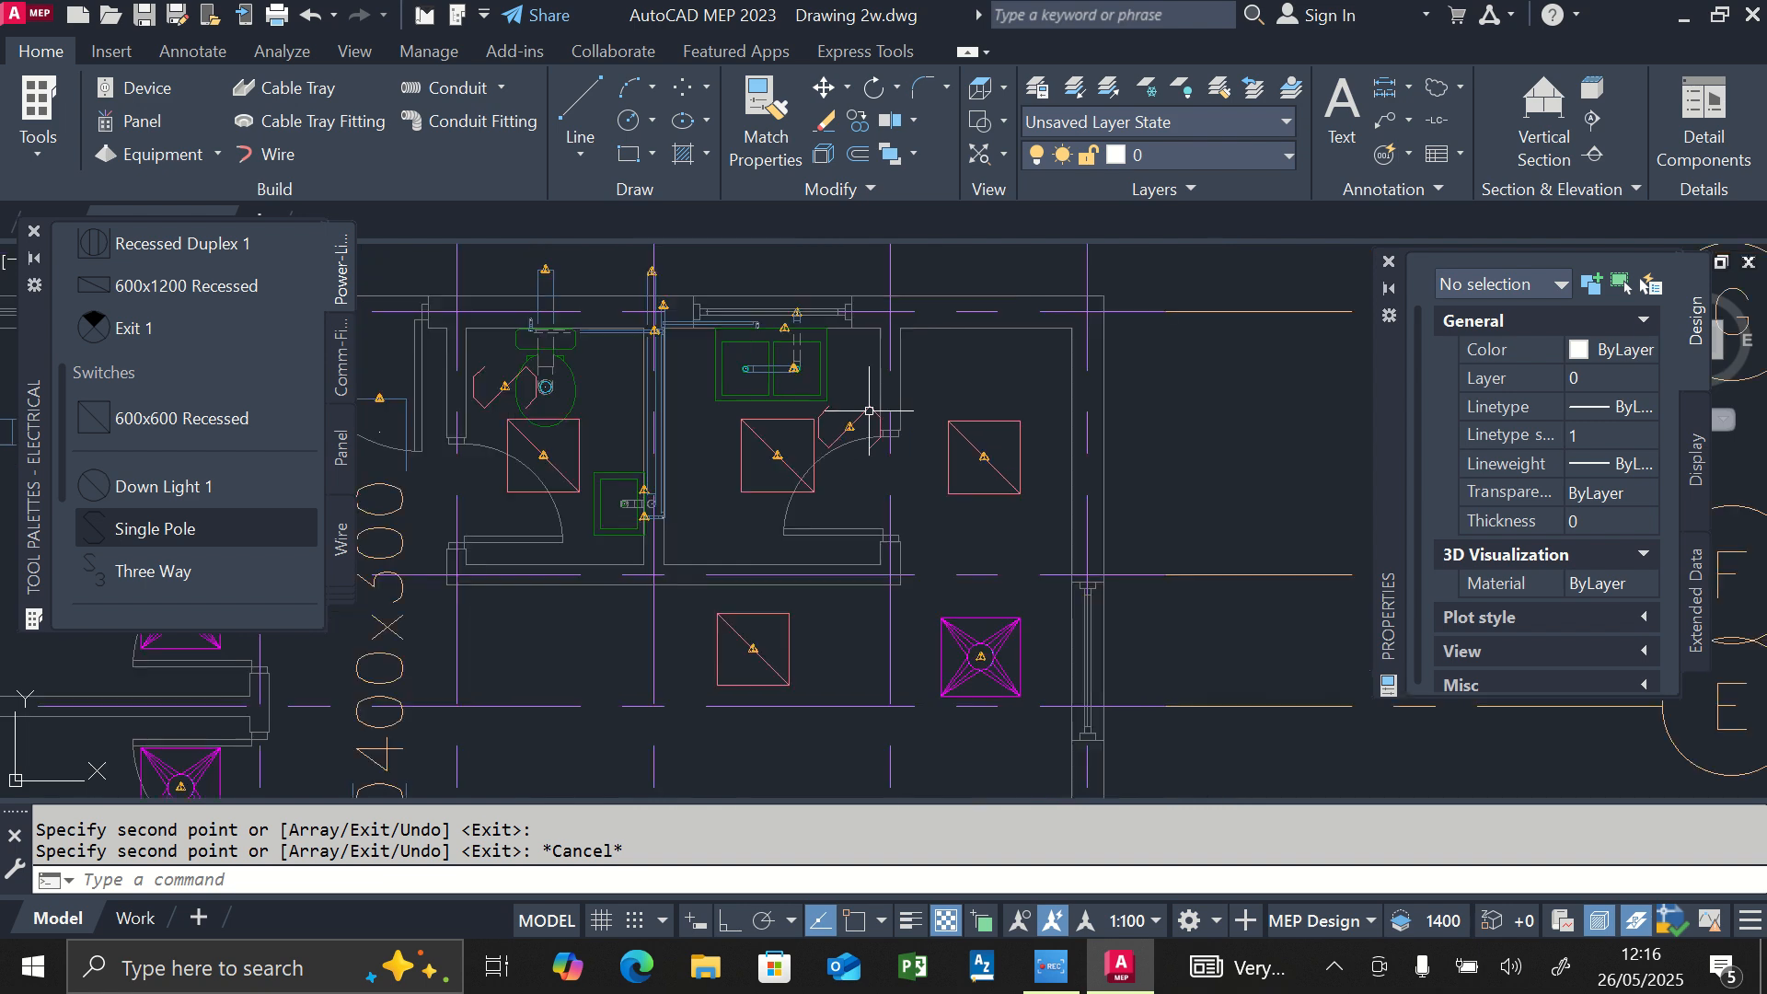
scroll(866, 428, up, 5)
scroll(866, 428, down, 3)
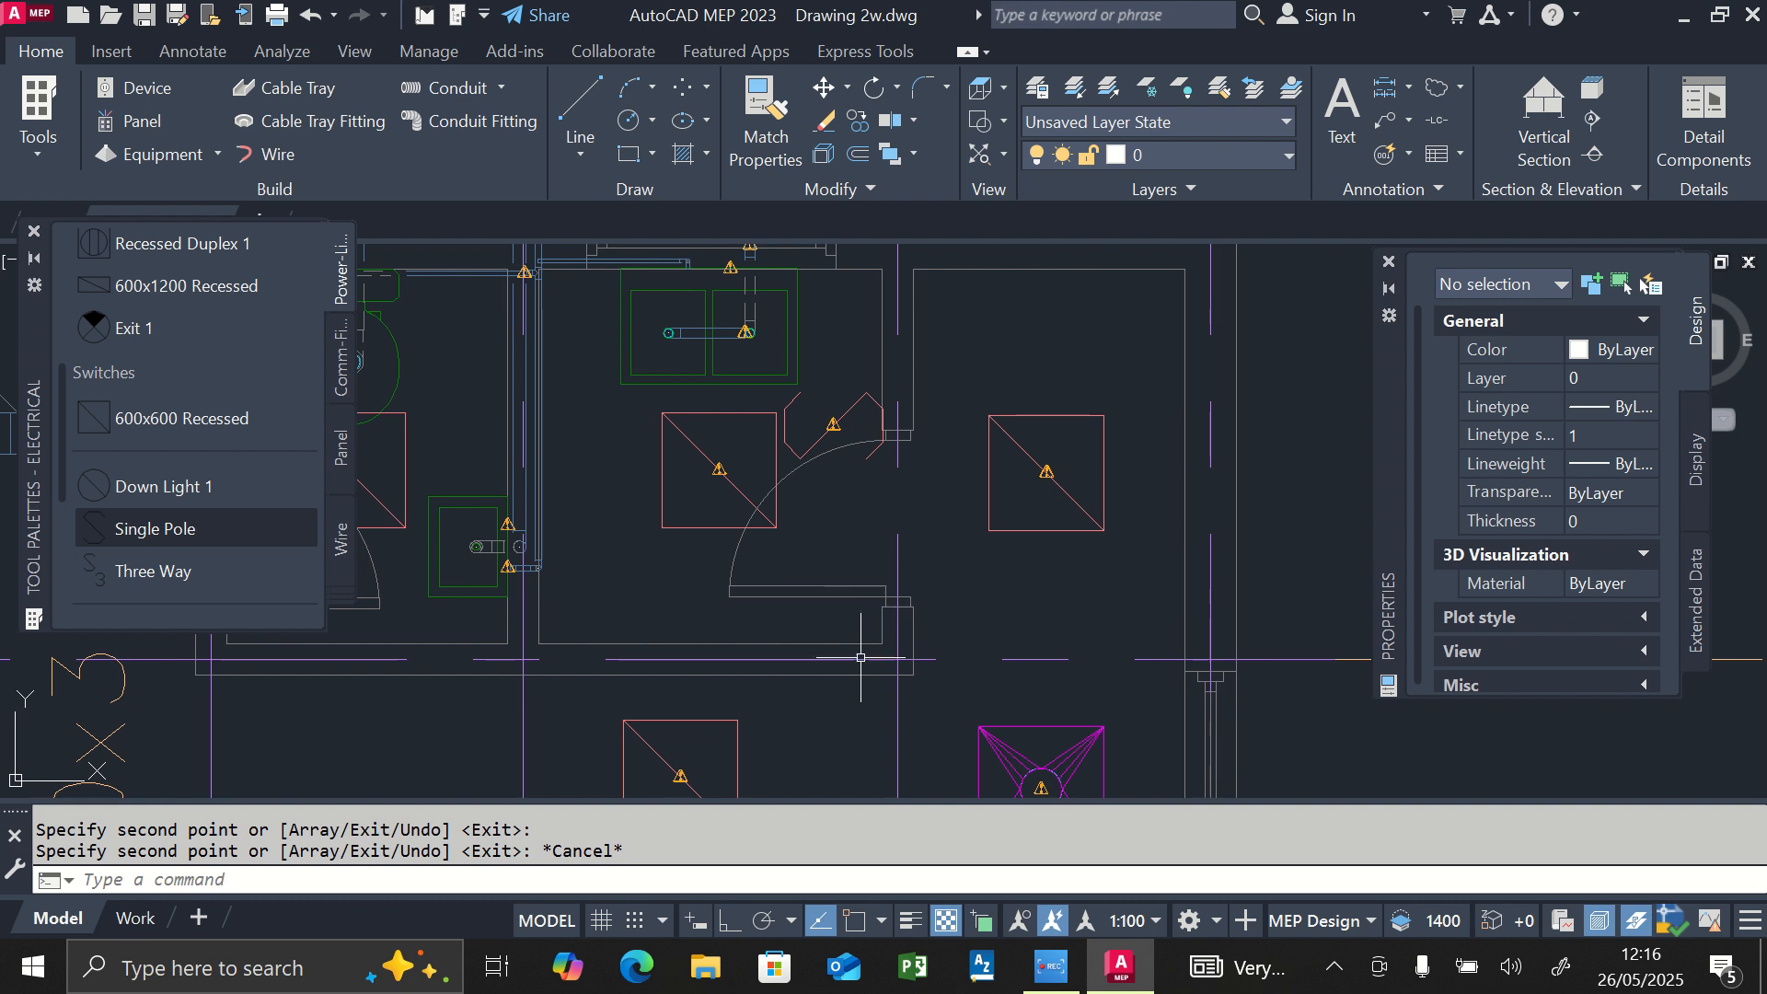
click(1388, 263)
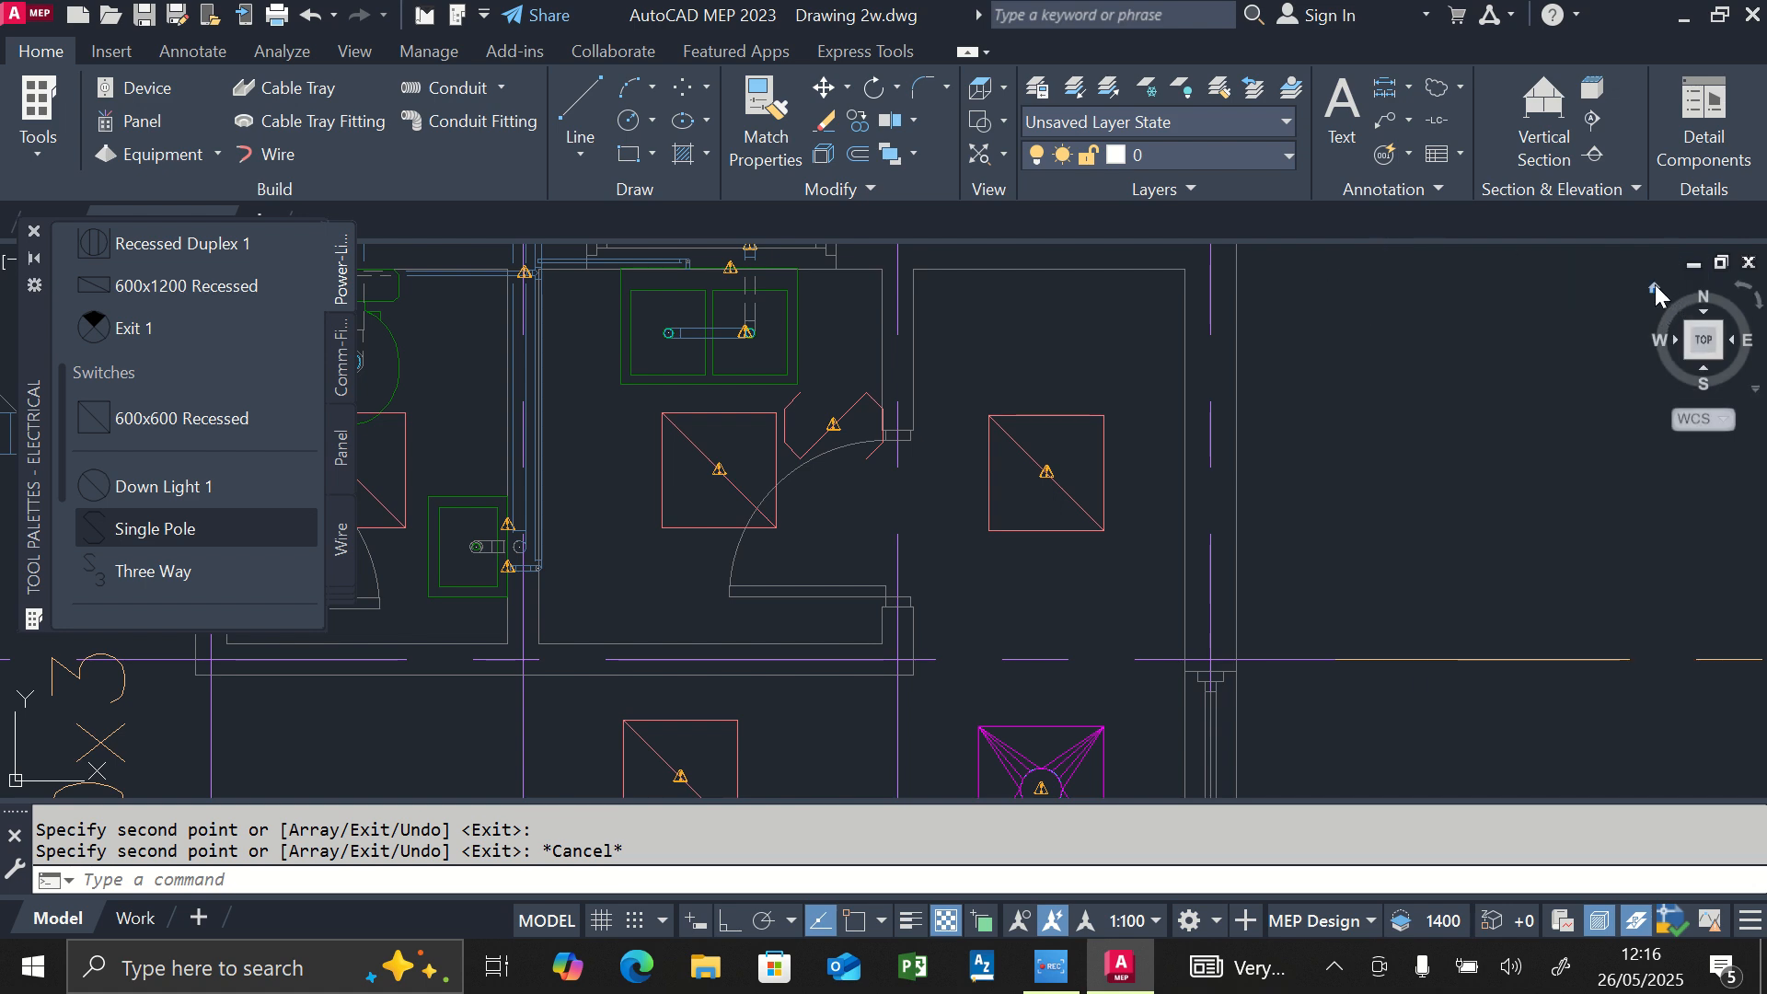
click(1653, 287)
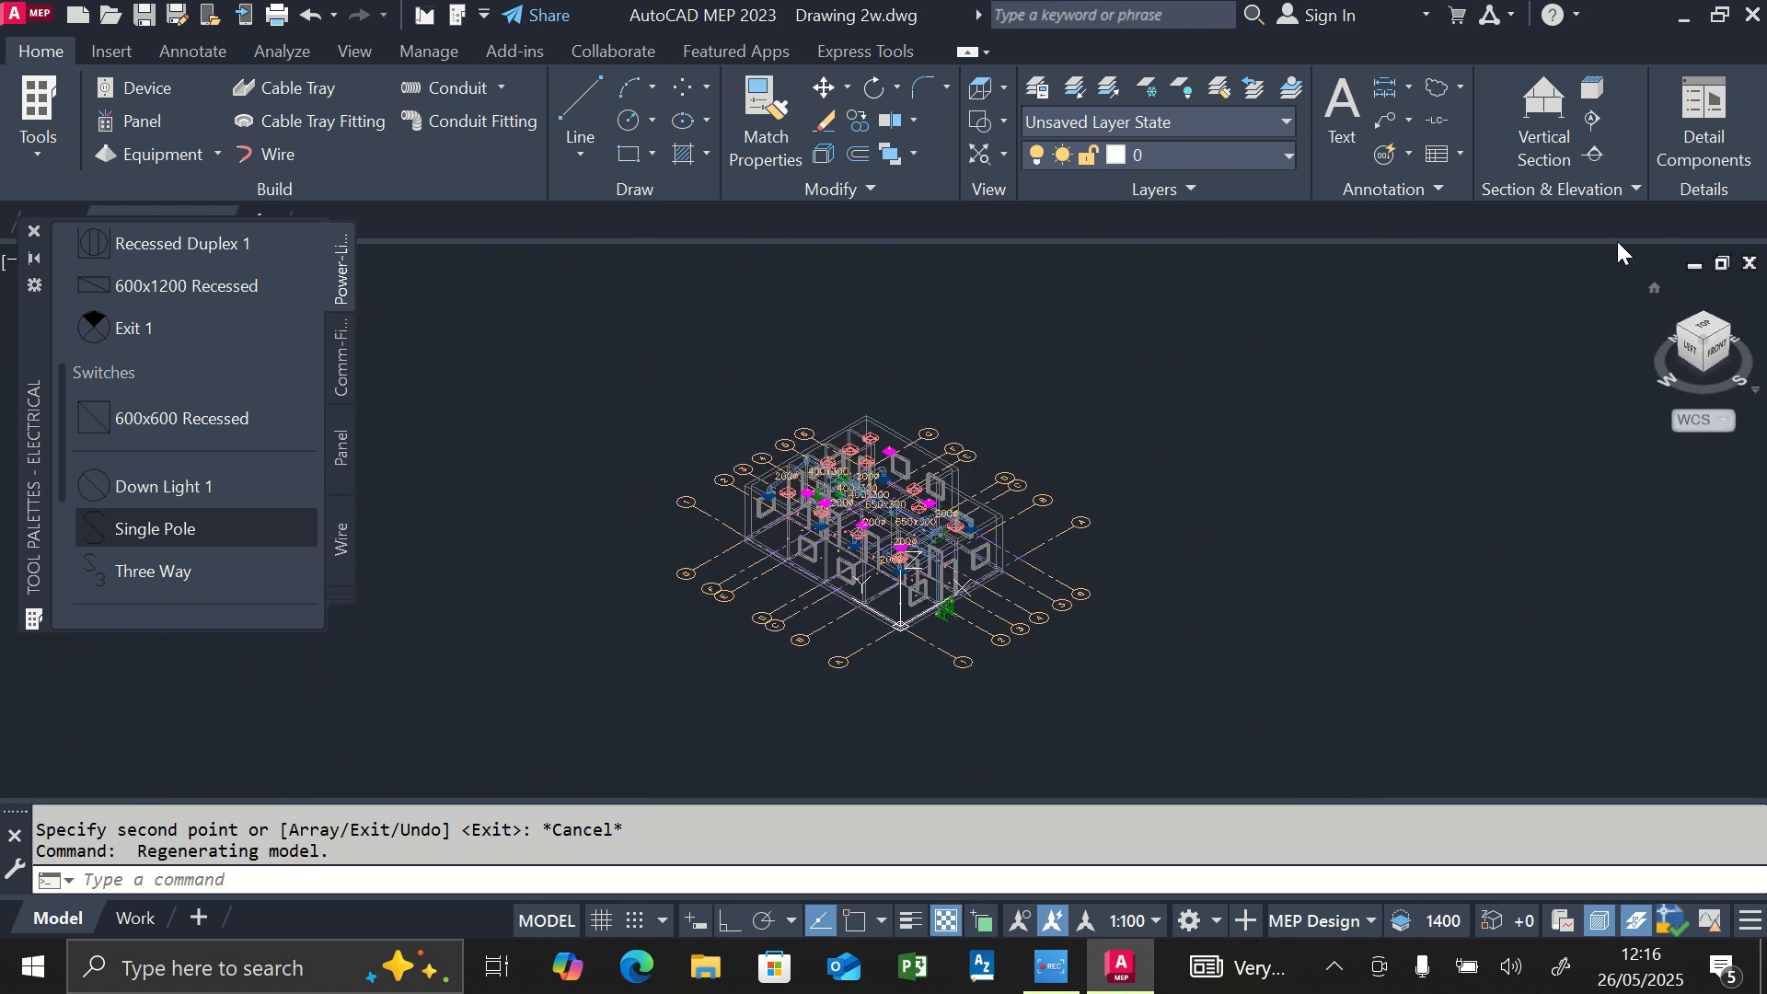
Examine the copied switches and their mounting positions beside the doors in 3D, and return to the top view
scroll(826, 509, up, 6)
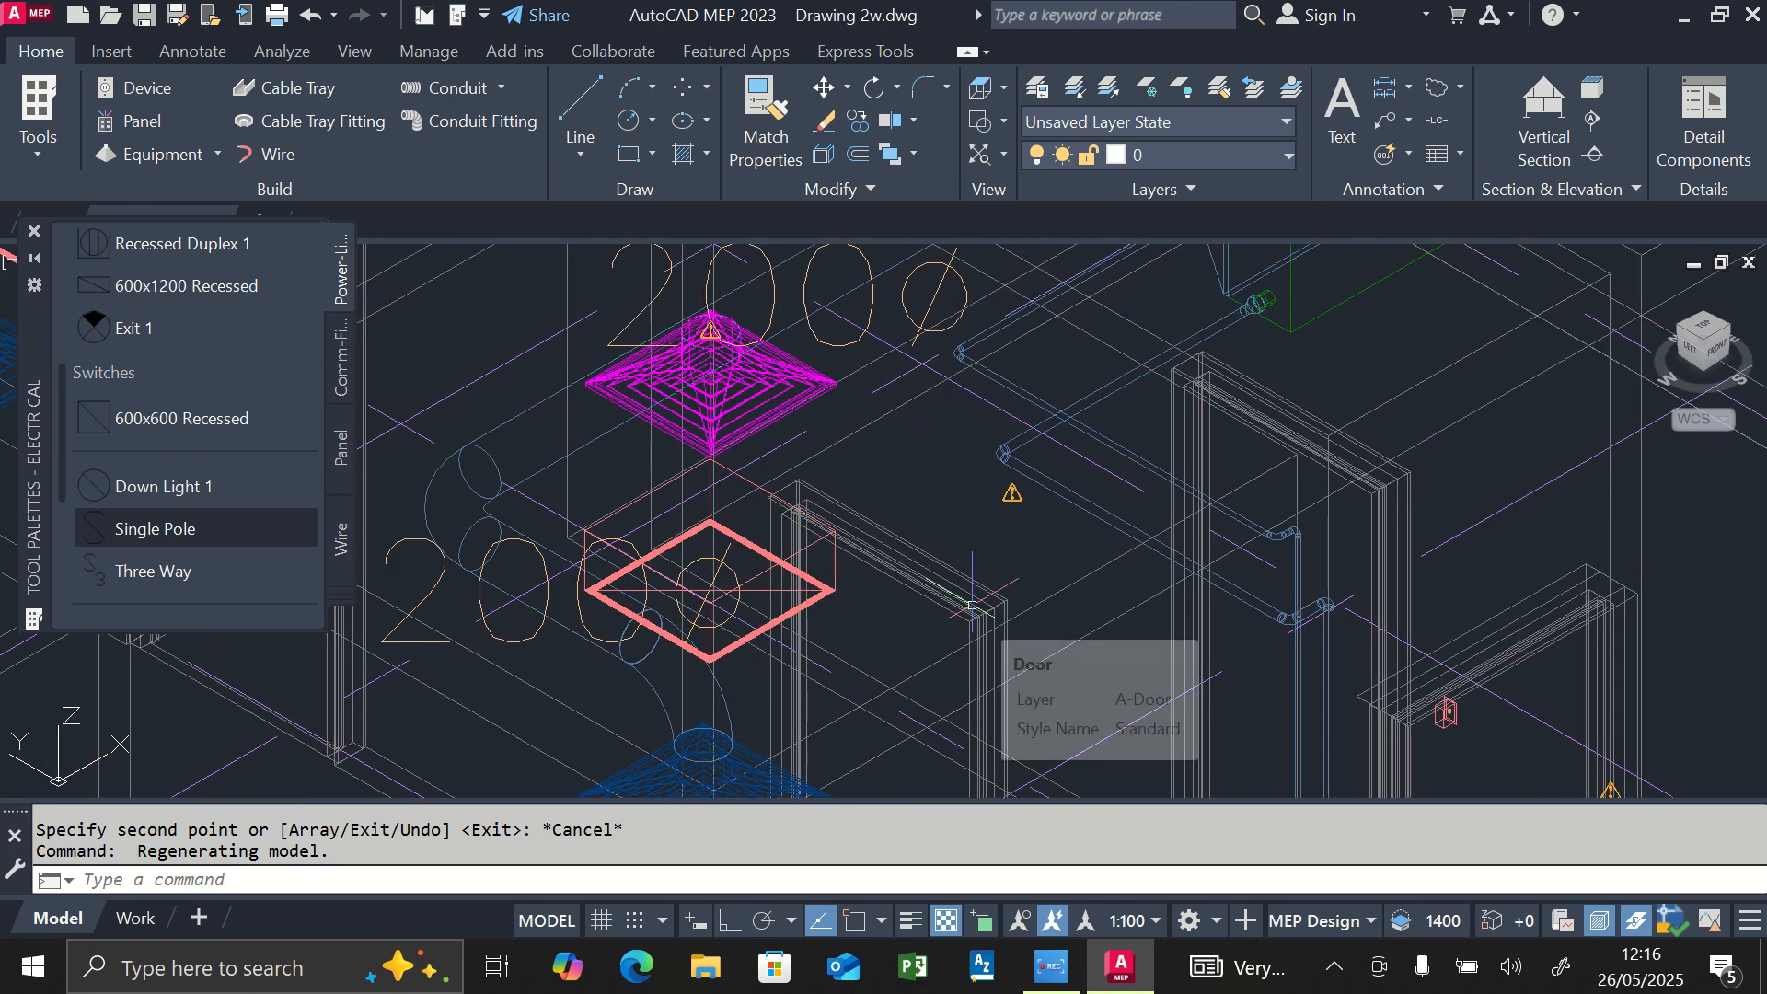
scroll(972, 604, down, 6)
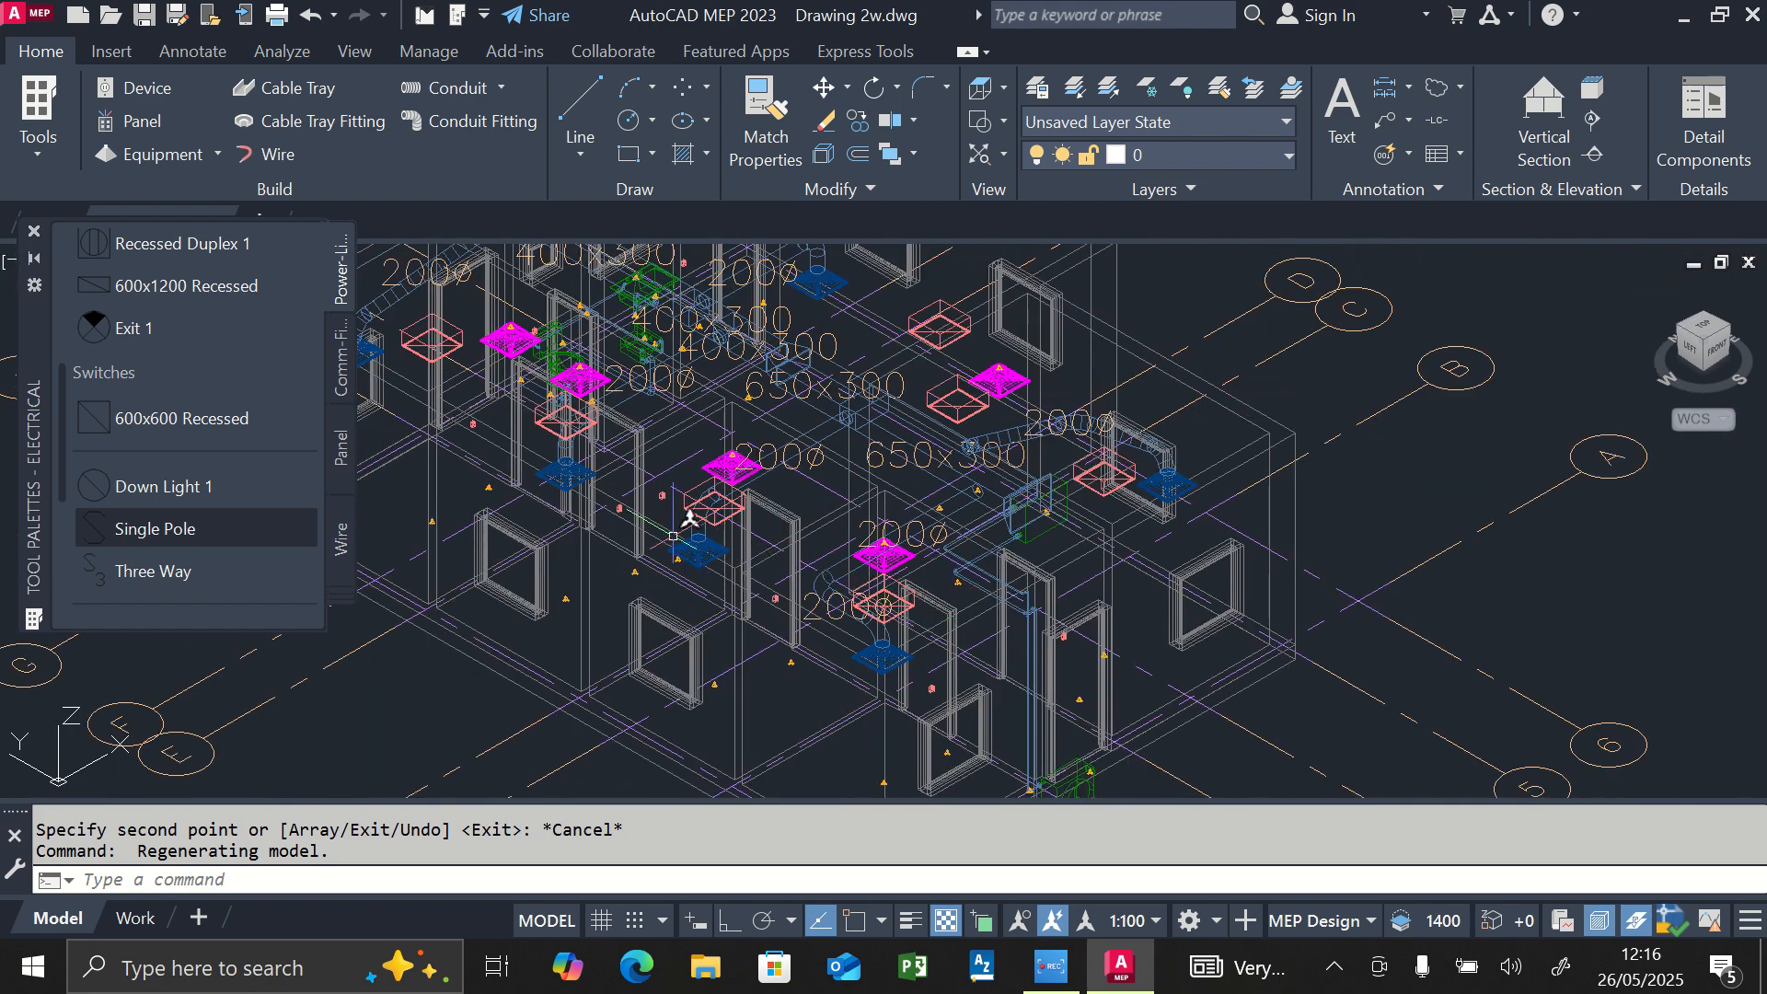
scroll(626, 432, down, 2)
scroll(552, 433, up, 6)
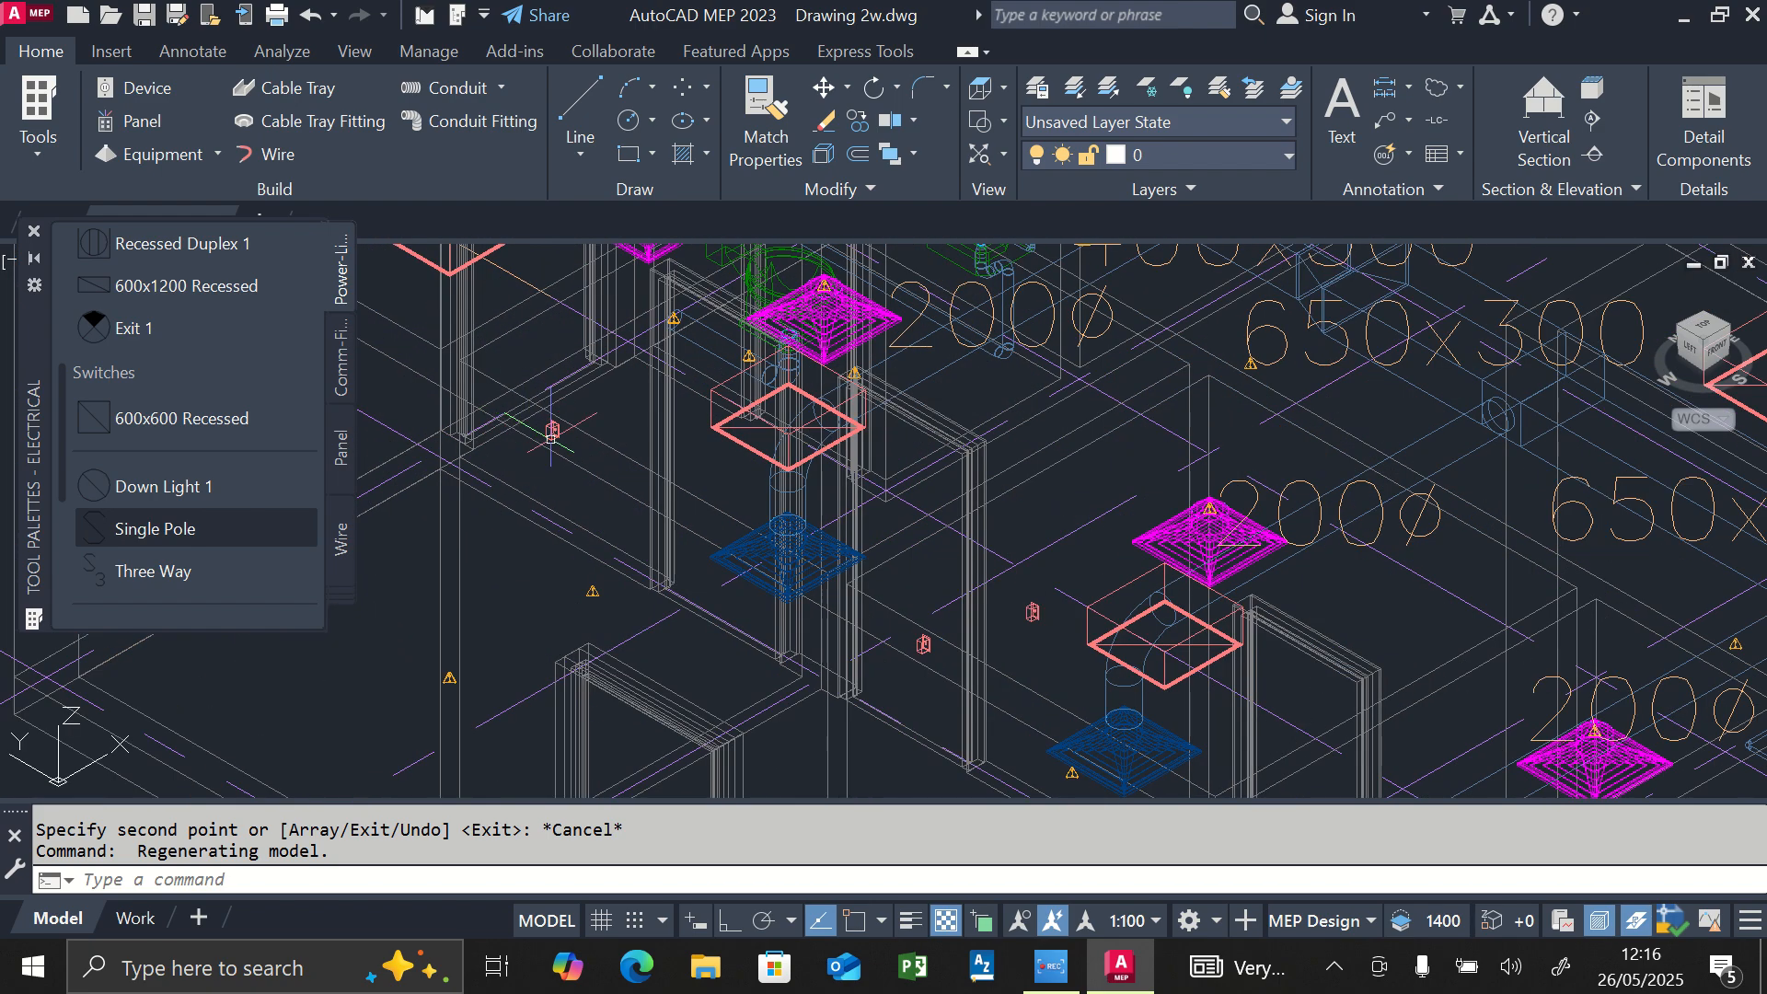
scroll(552, 430, up, 8)
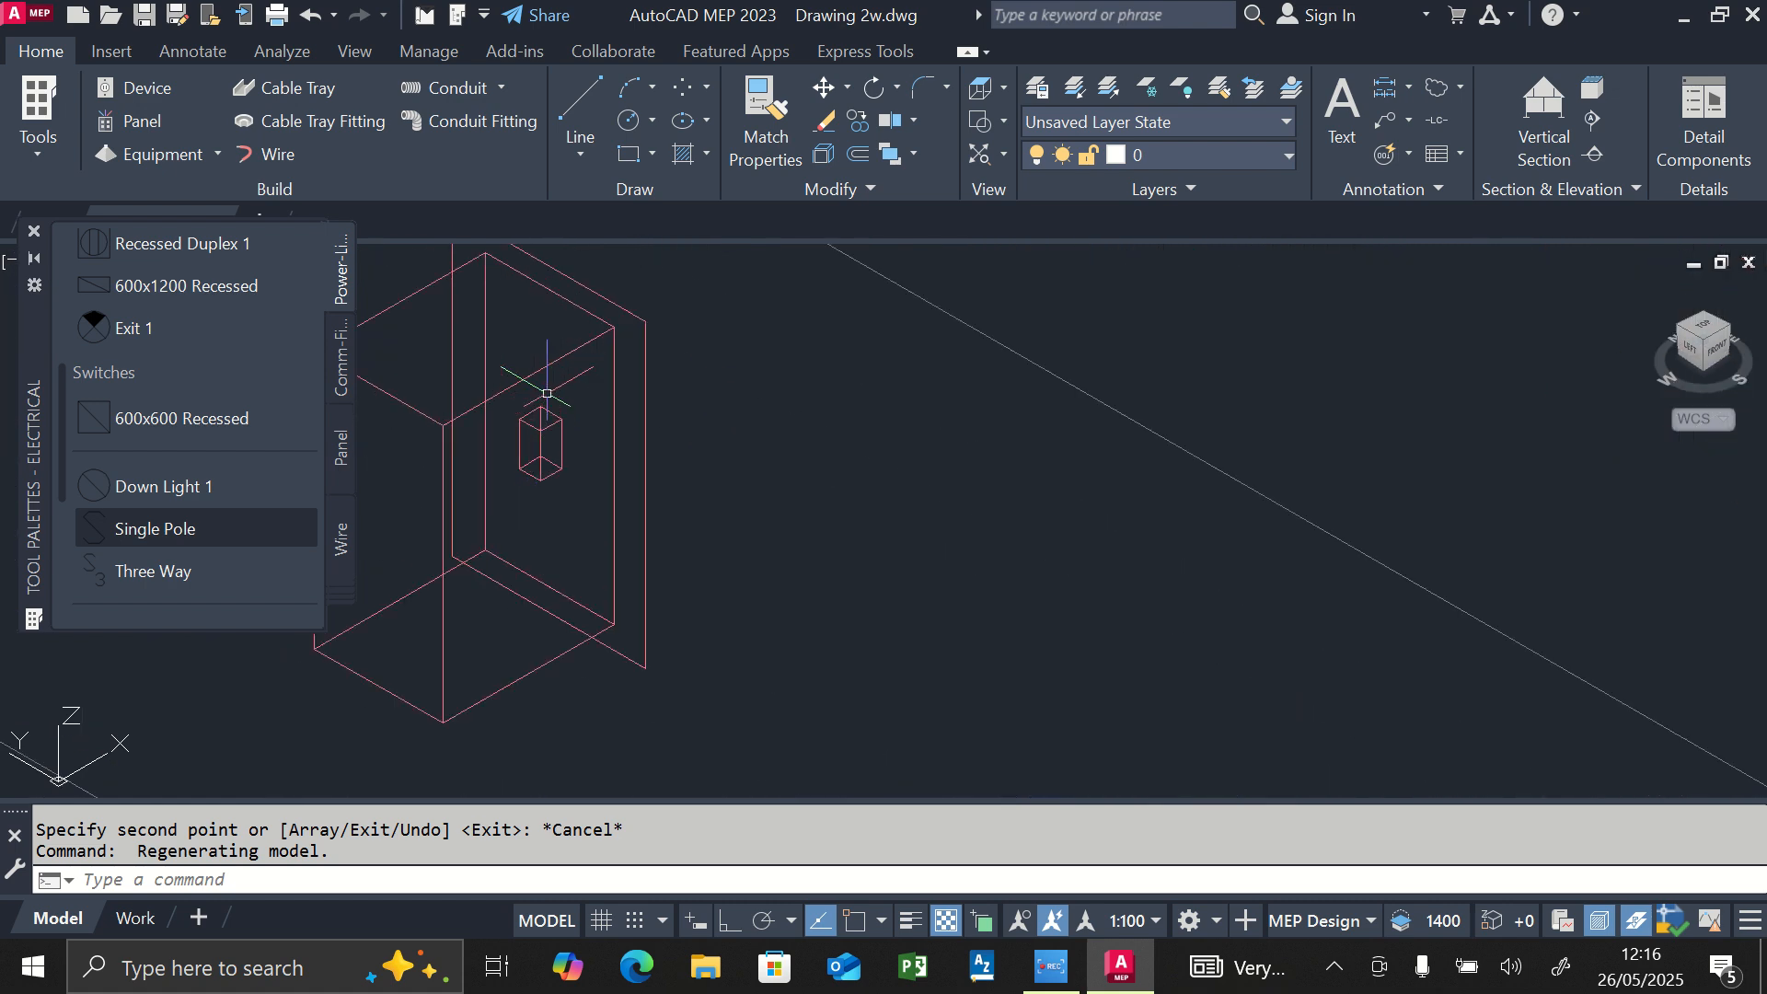
scroll(570, 387, down, 2)
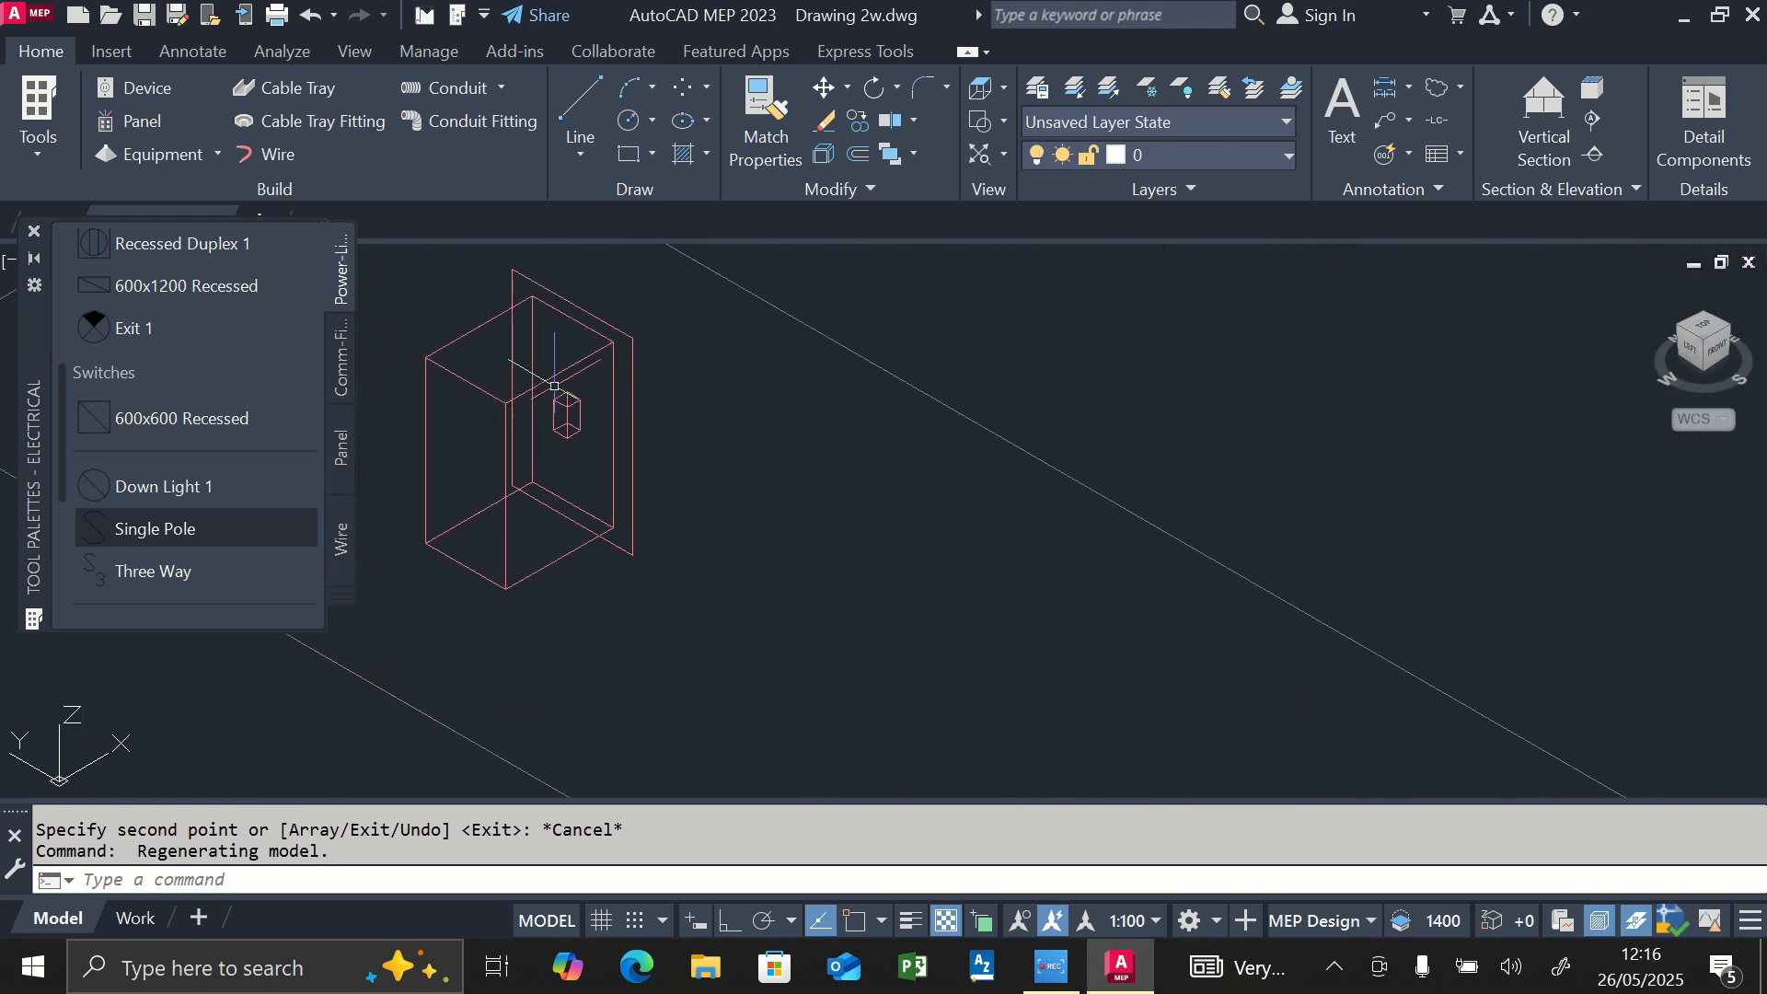
scroll(554, 387, down, 5)
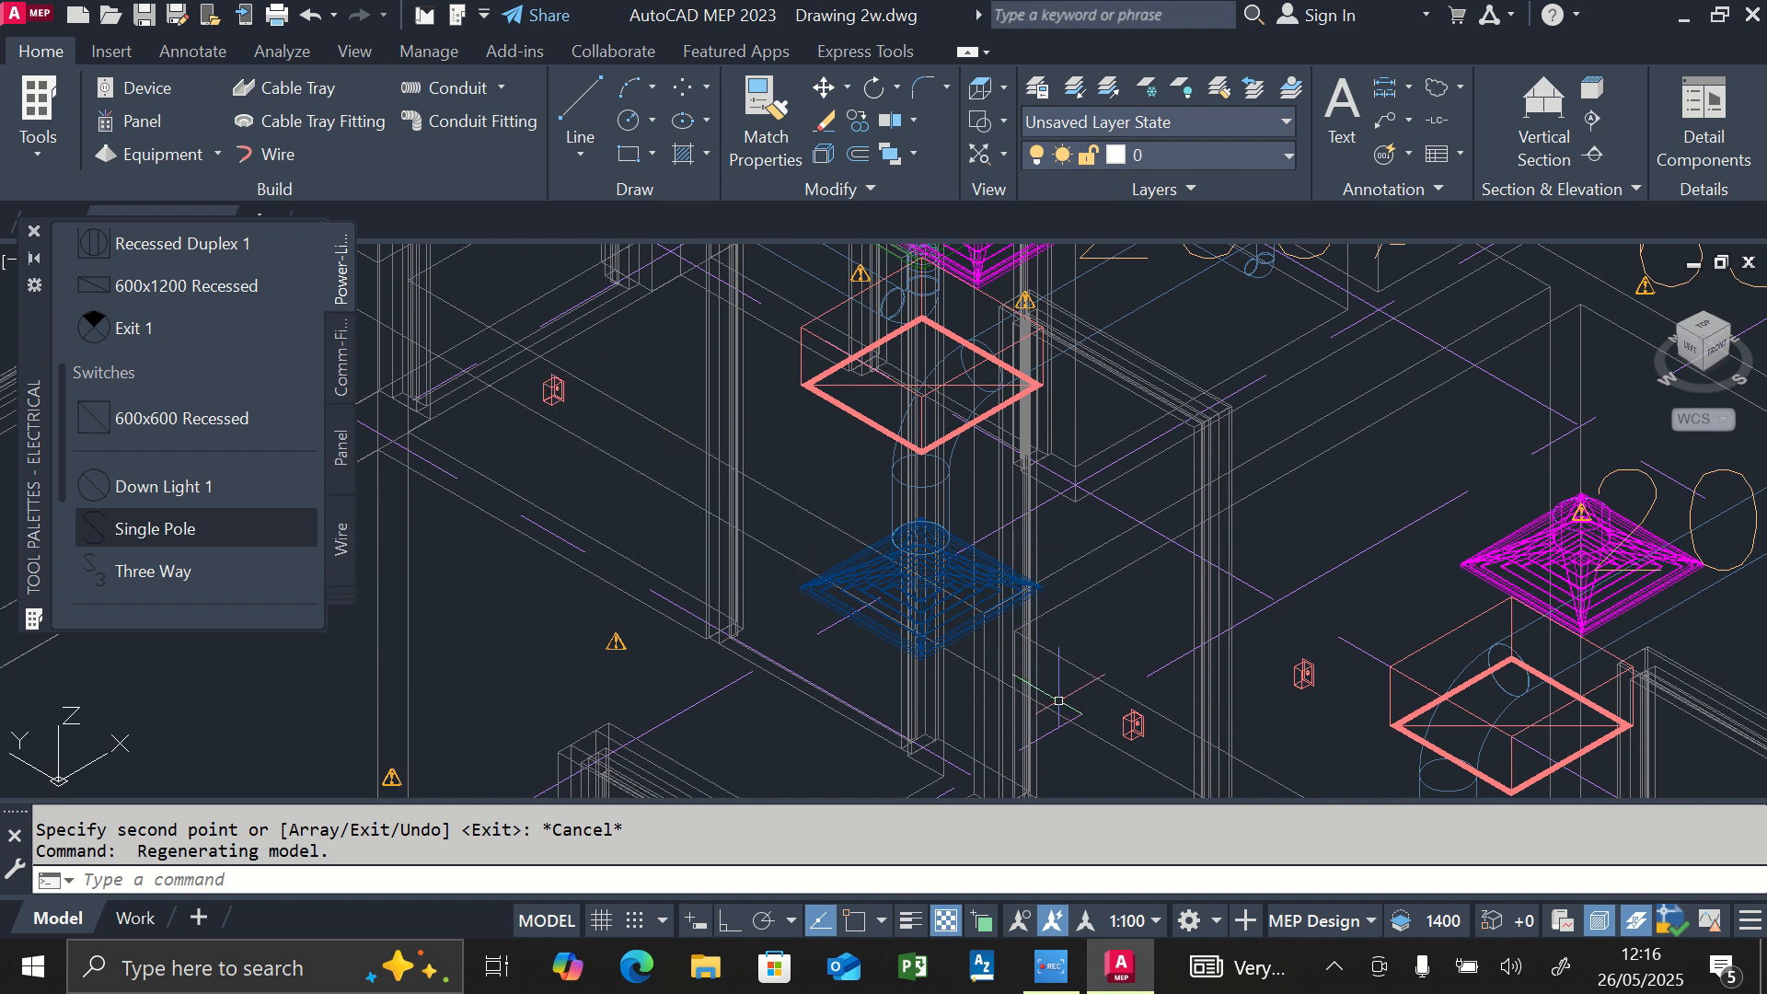
scroll(1150, 723, up, 2)
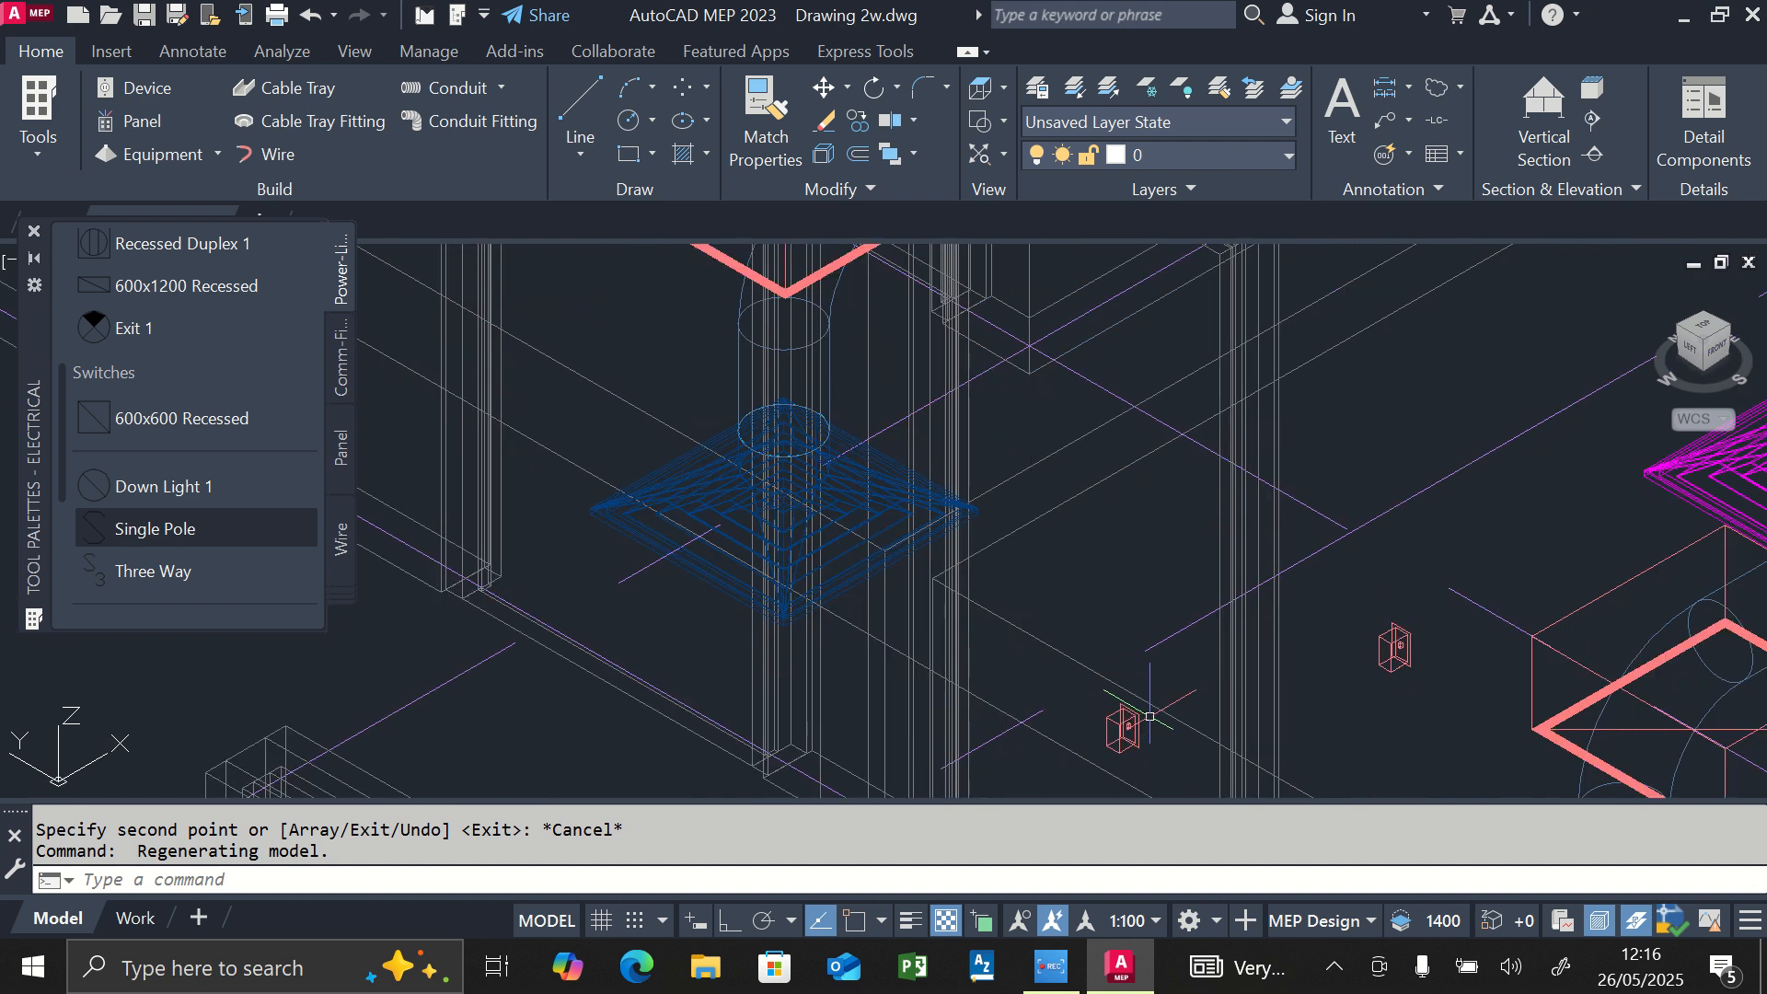
click(1707, 331)
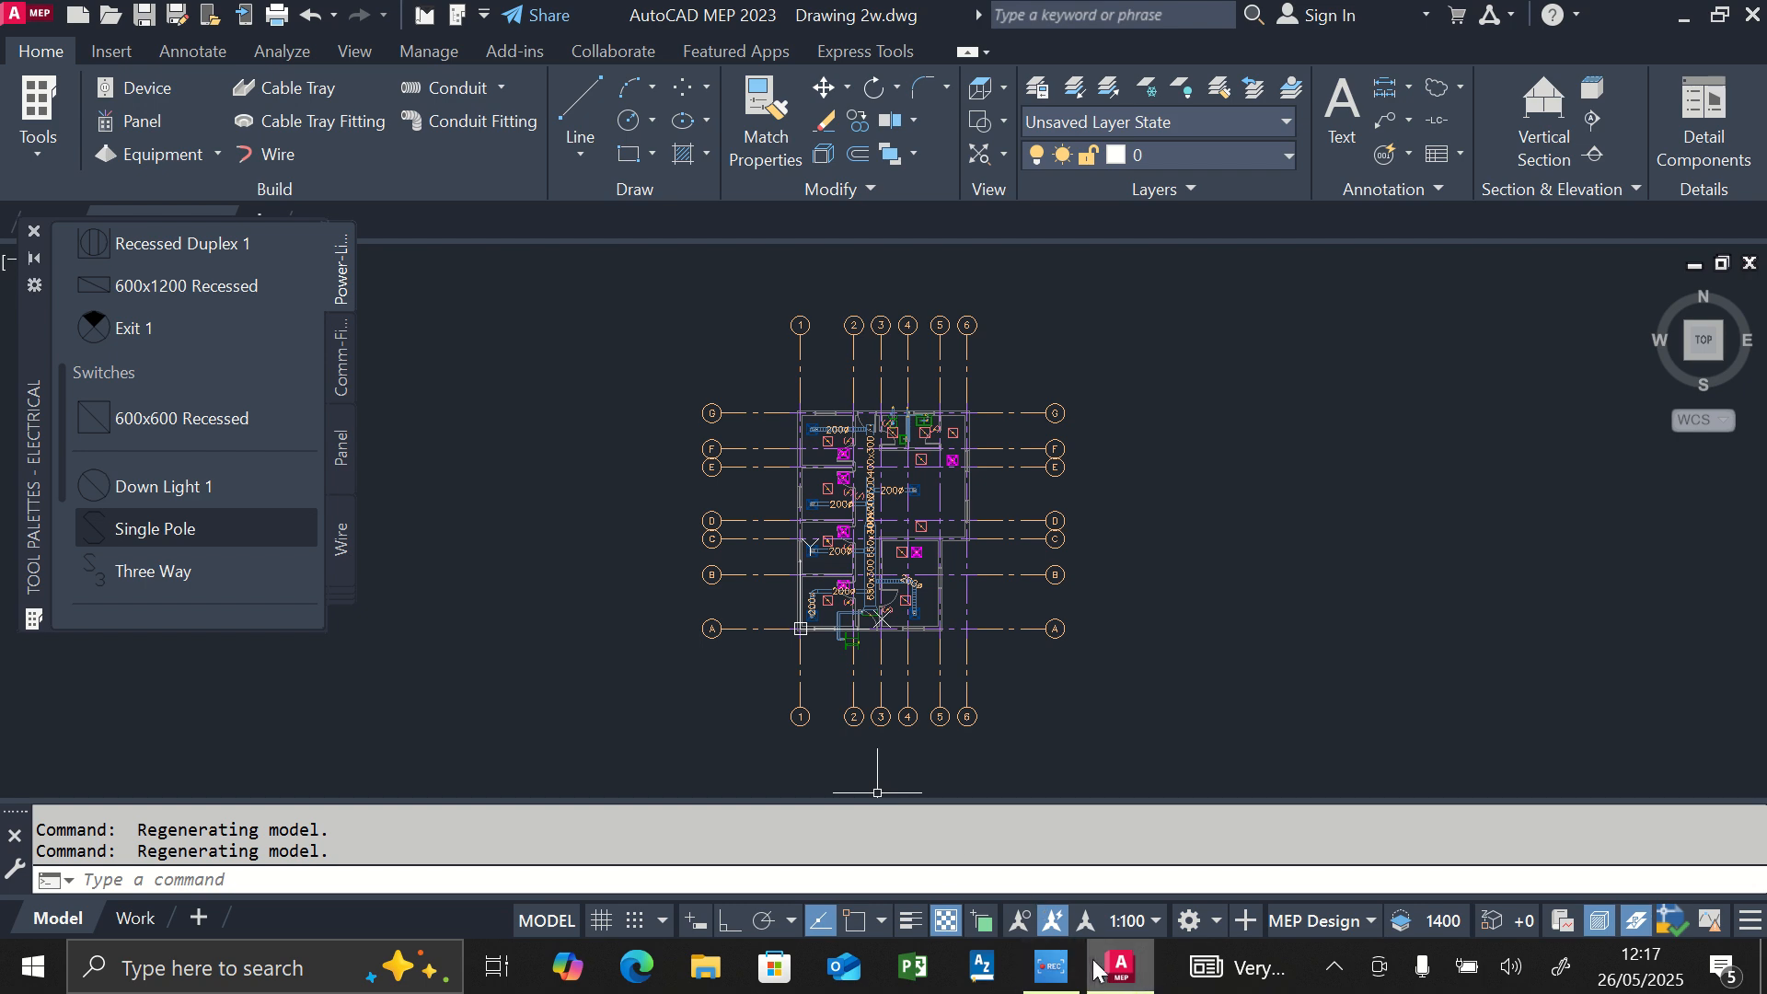
click(1058, 929)
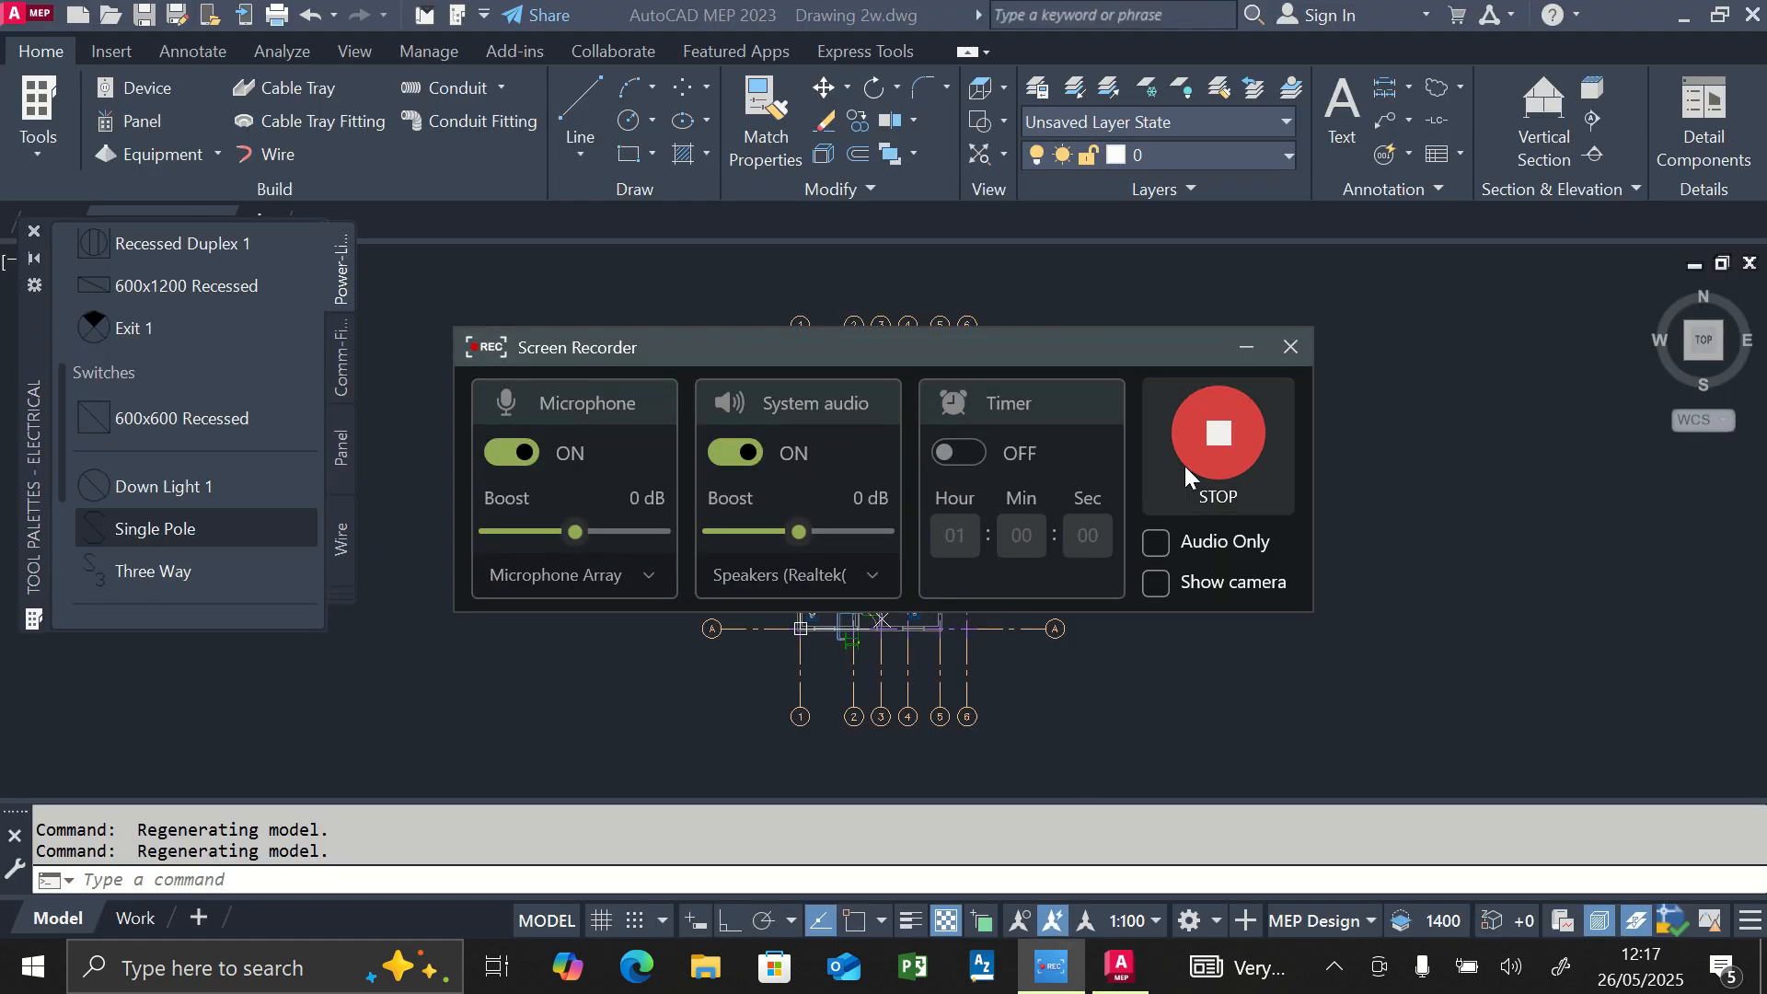